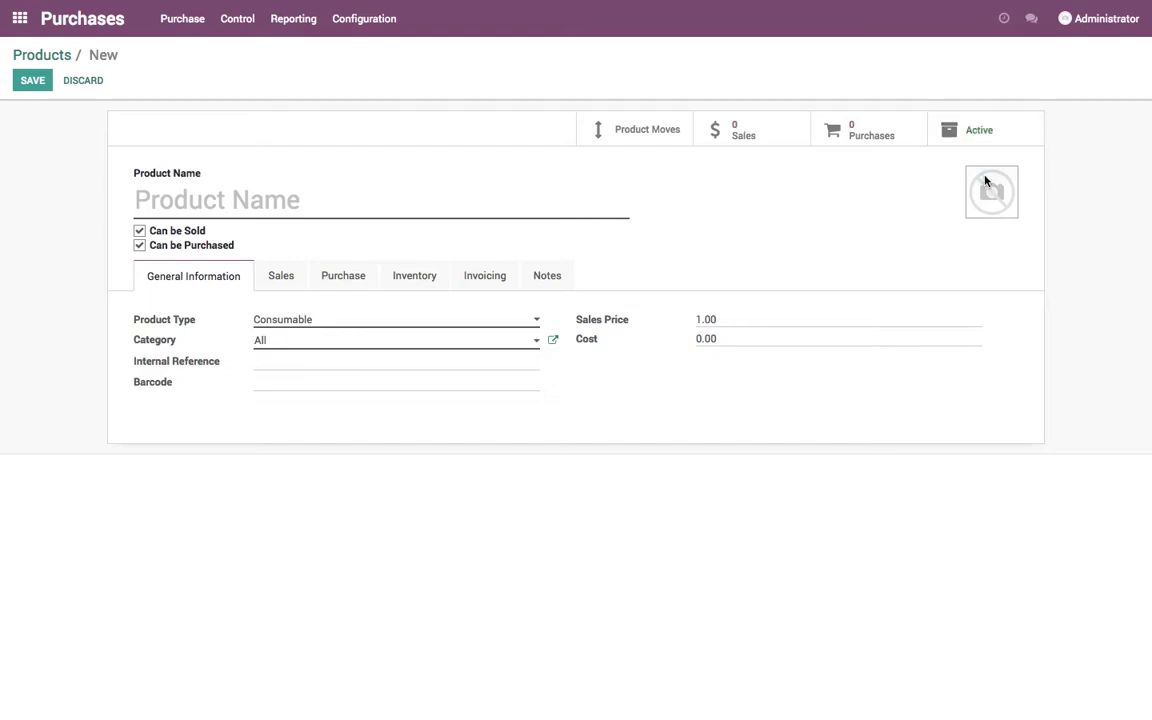
Give the new product the iMac.png picture and the name iMac
click(980, 175)
click(446, 42)
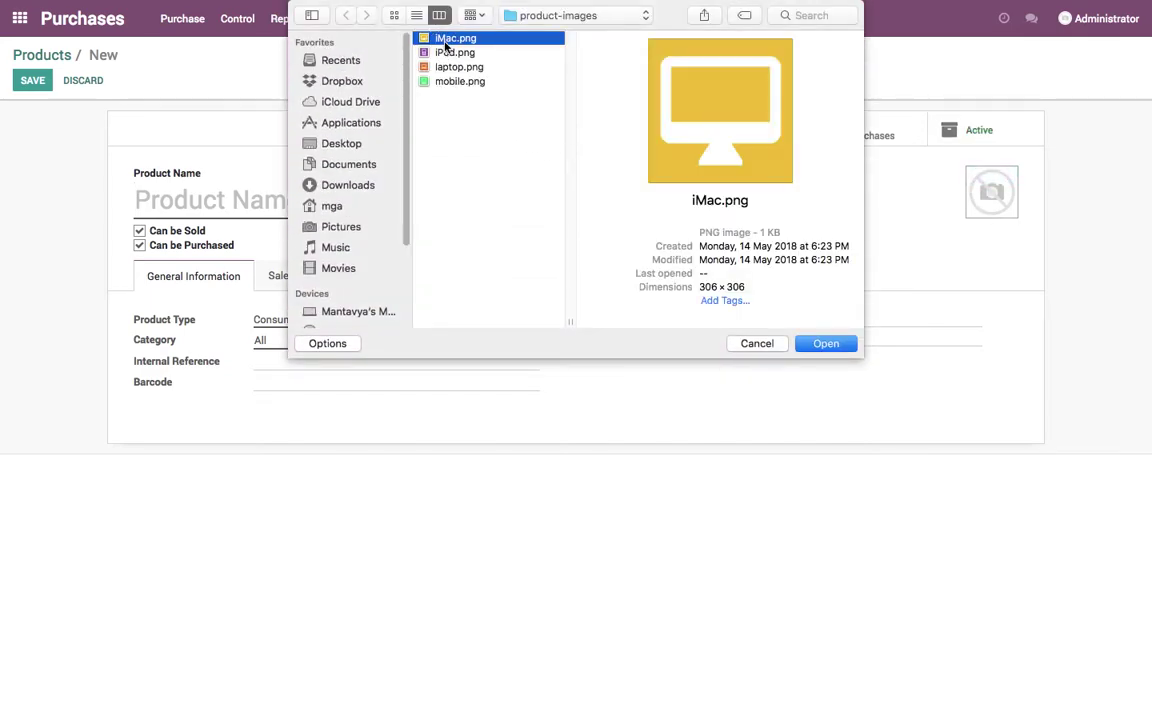
double_click(446, 40)
click(321, 182)
text(iM)
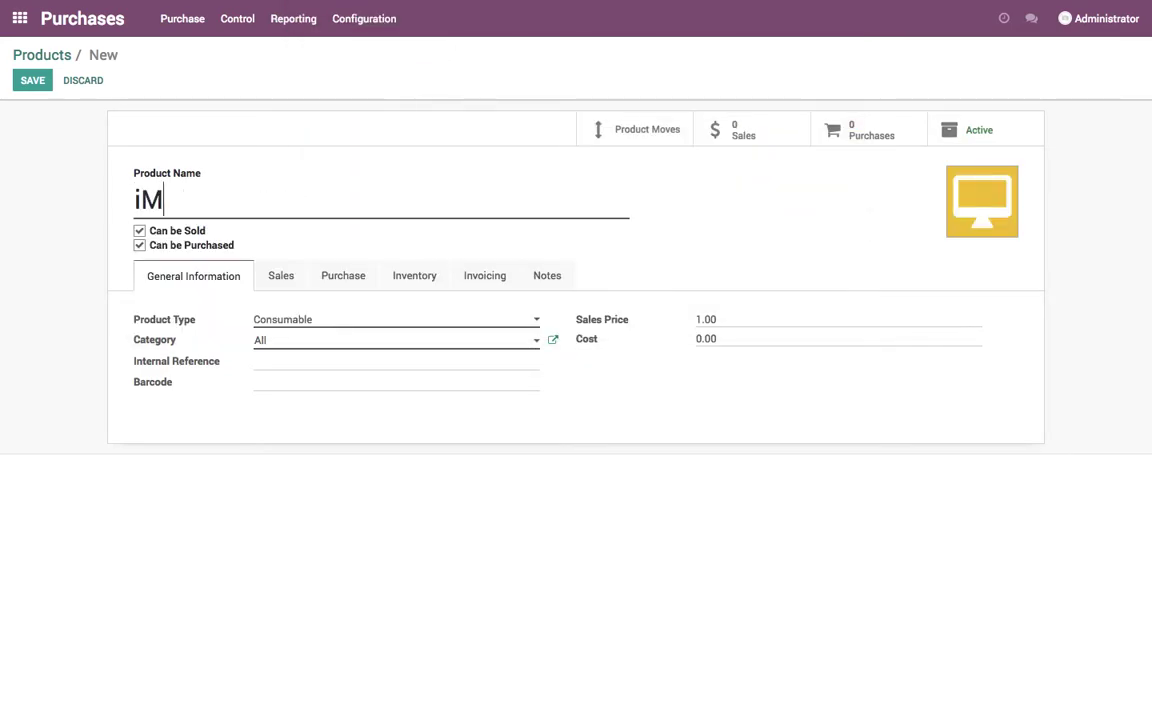
text(Ac)
key(BackSpace)
key(BackSpace)
Set the product type to Stockable Product and the category to All / Saleable
click(388, 320)
click(391, 348)
click(494, 372)
click(483, 411)
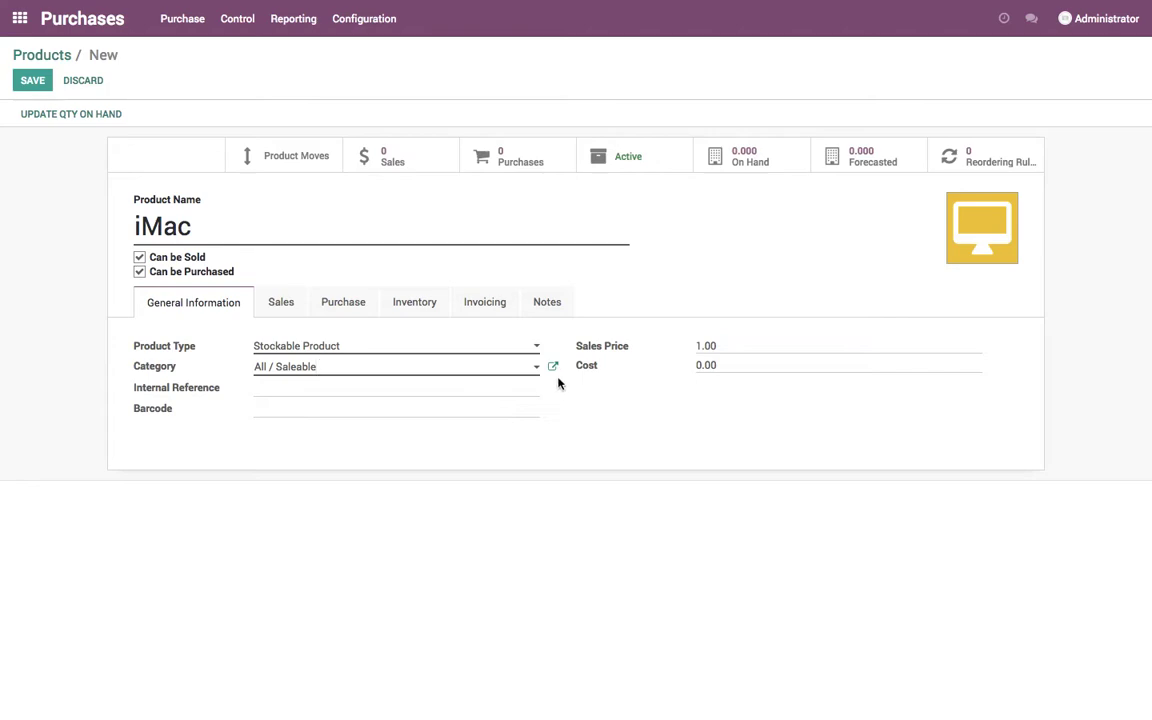
Set the Saleable category's costing method to Average Cost (AVCO), accept the change and save the category
click(553, 367)
click(408, 340)
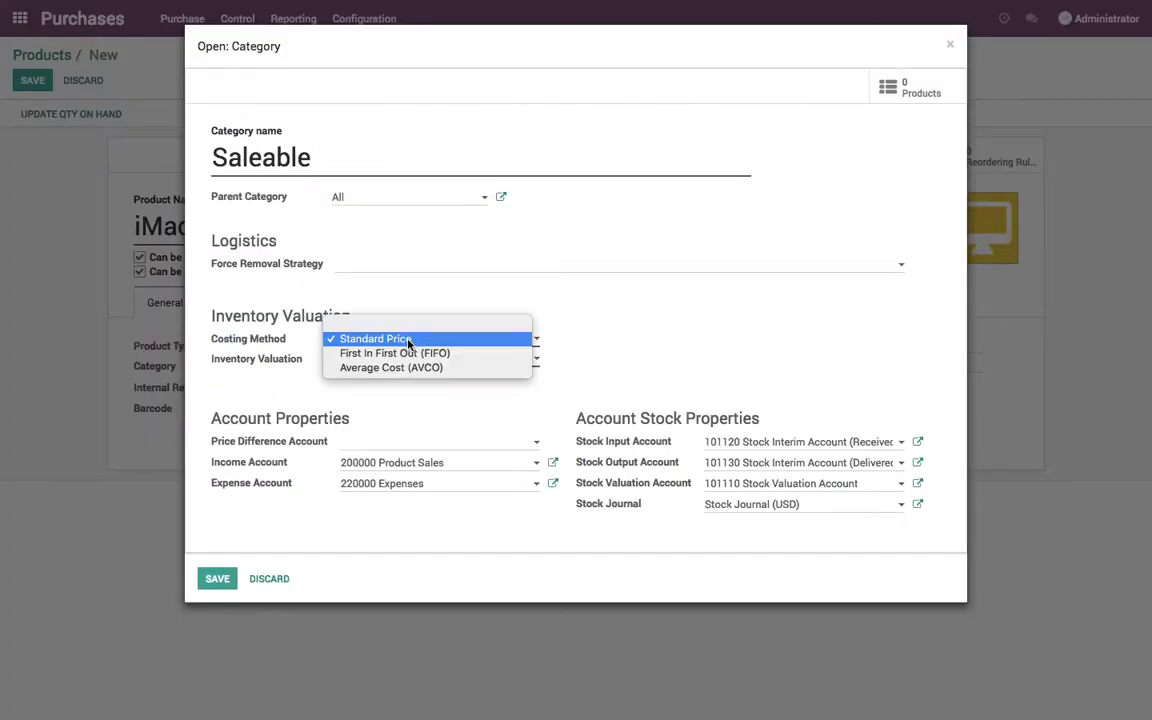
click(408, 369)
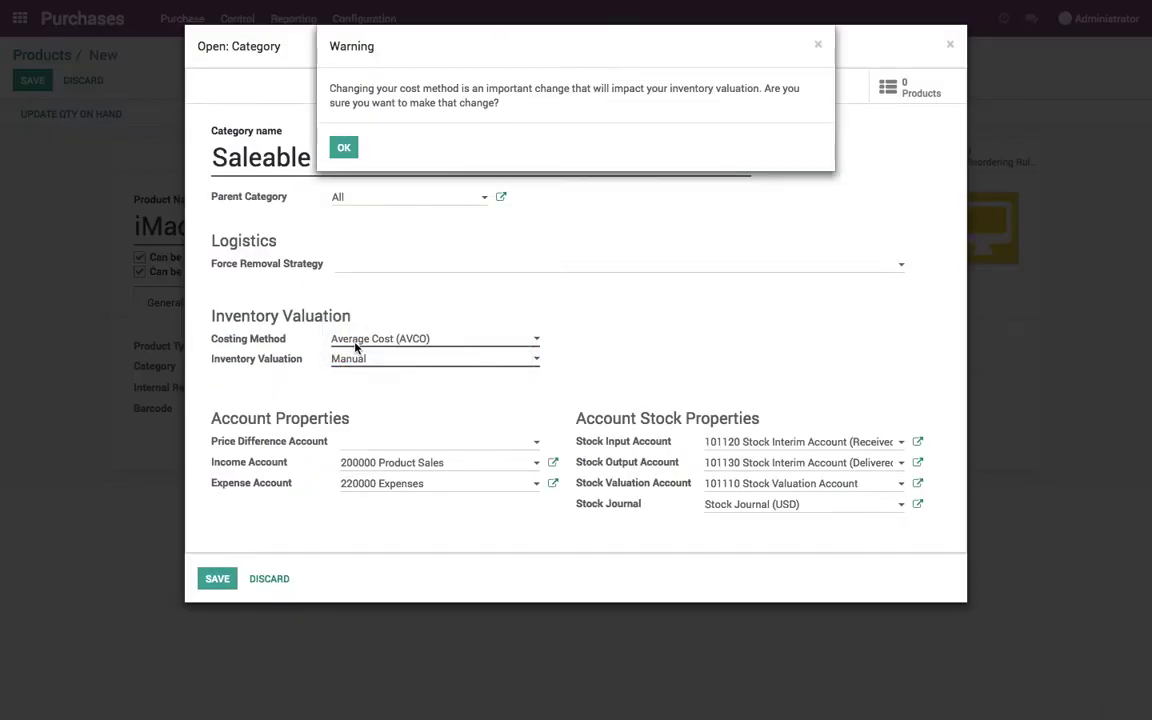
click(342, 150)
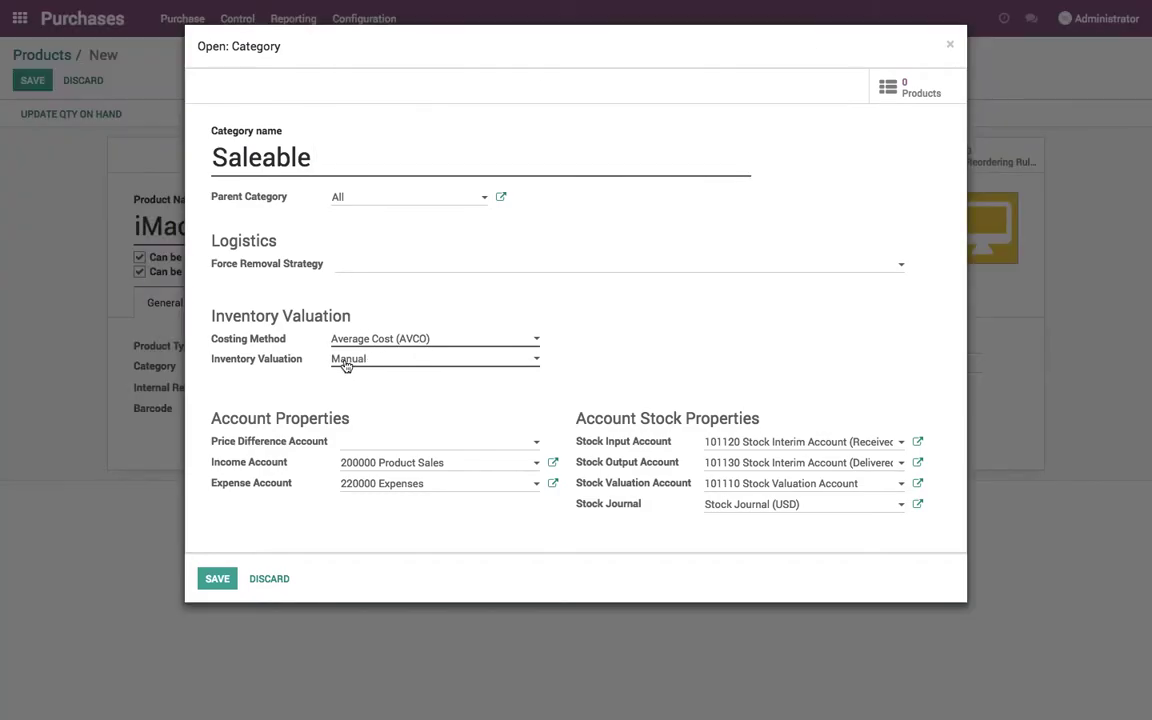
click(231, 580)
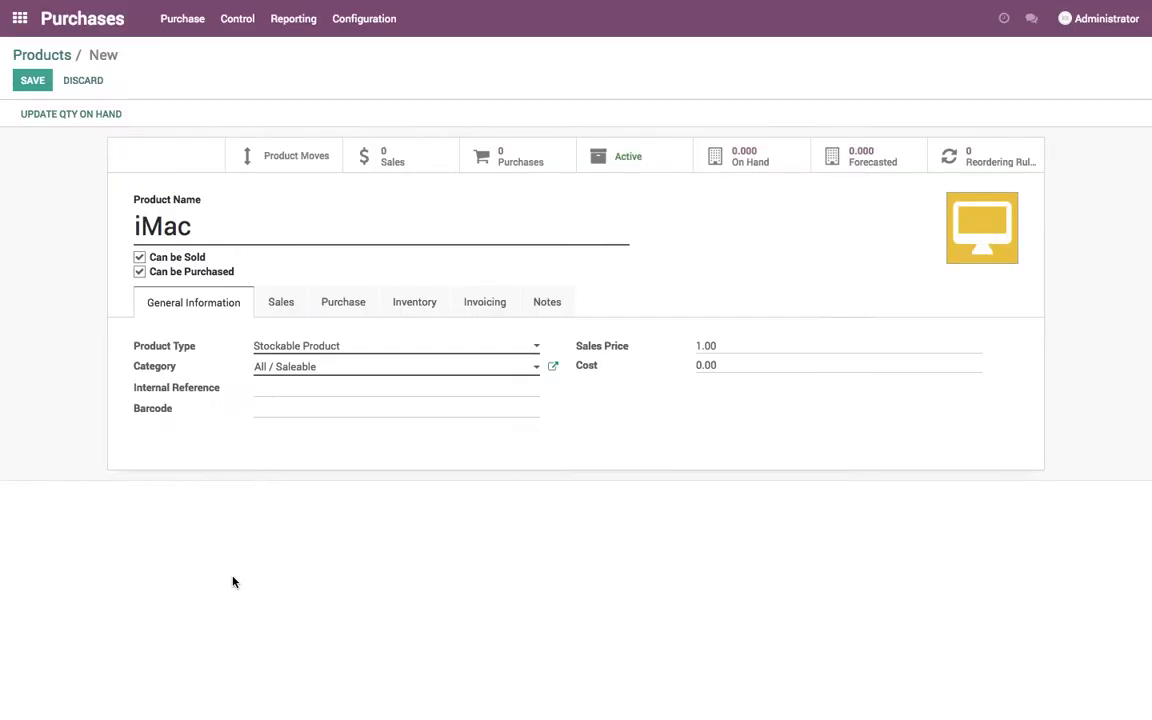
Set the Saleable category's stock input account to 101110 Stock Valuation Account and save the category
click(553, 367)
click(775, 441)
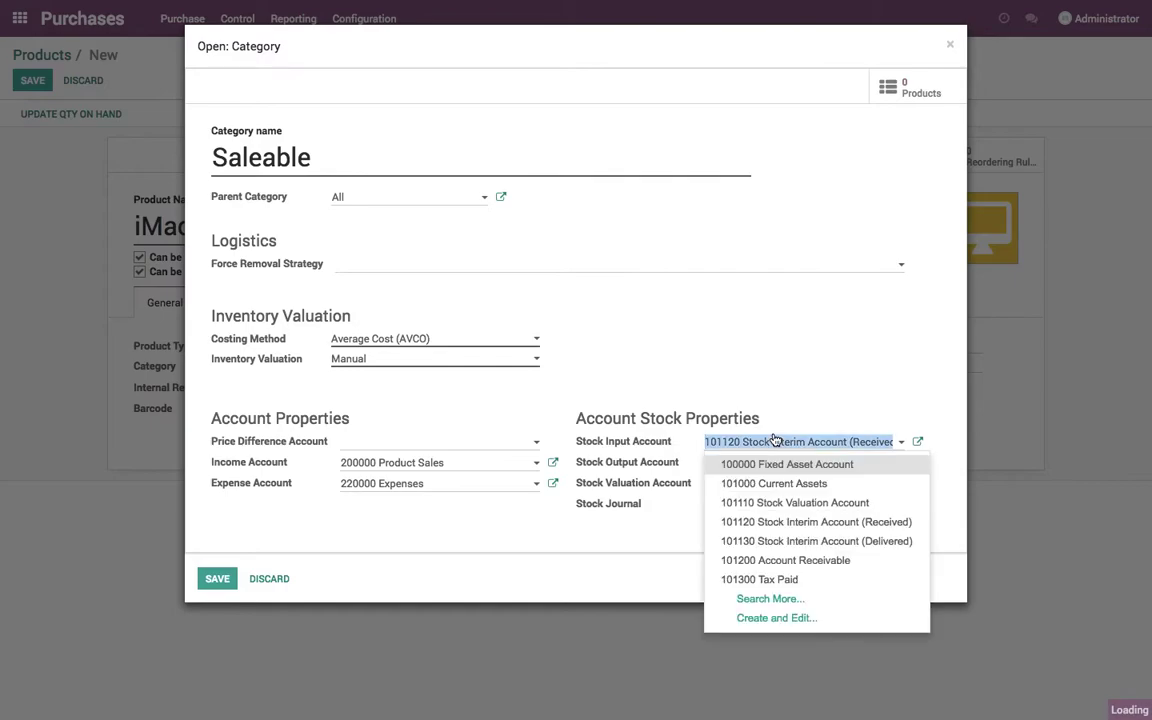
text(valu)
key(Return)
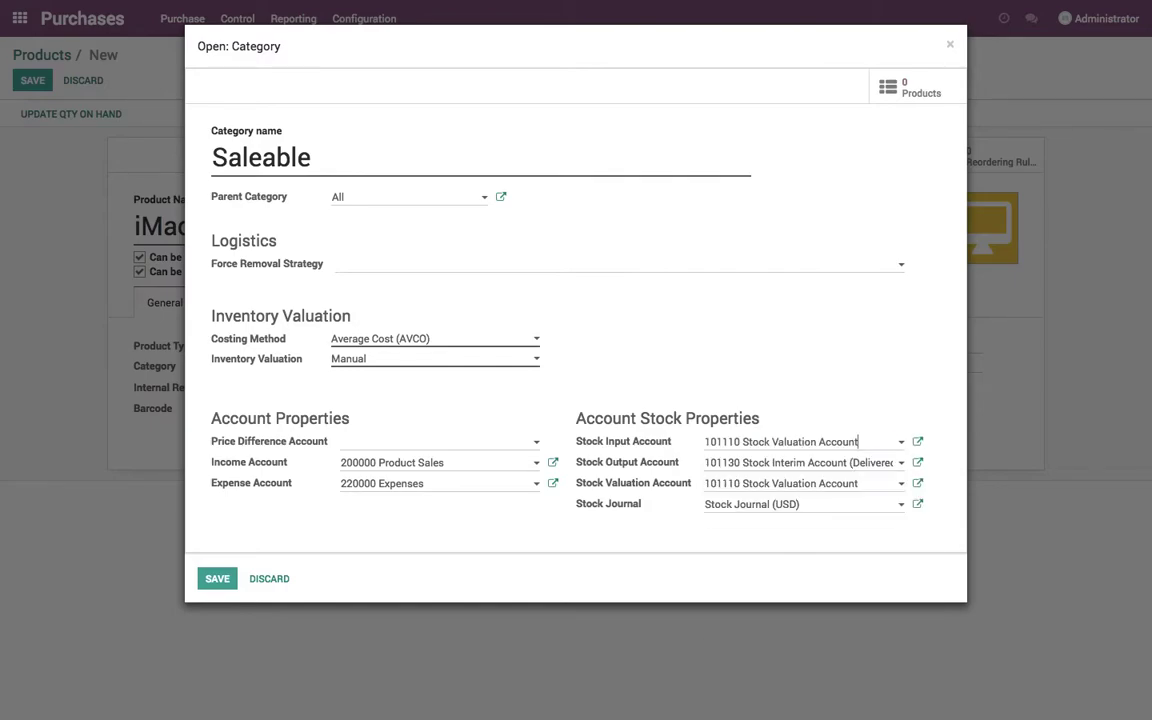
click(213, 580)
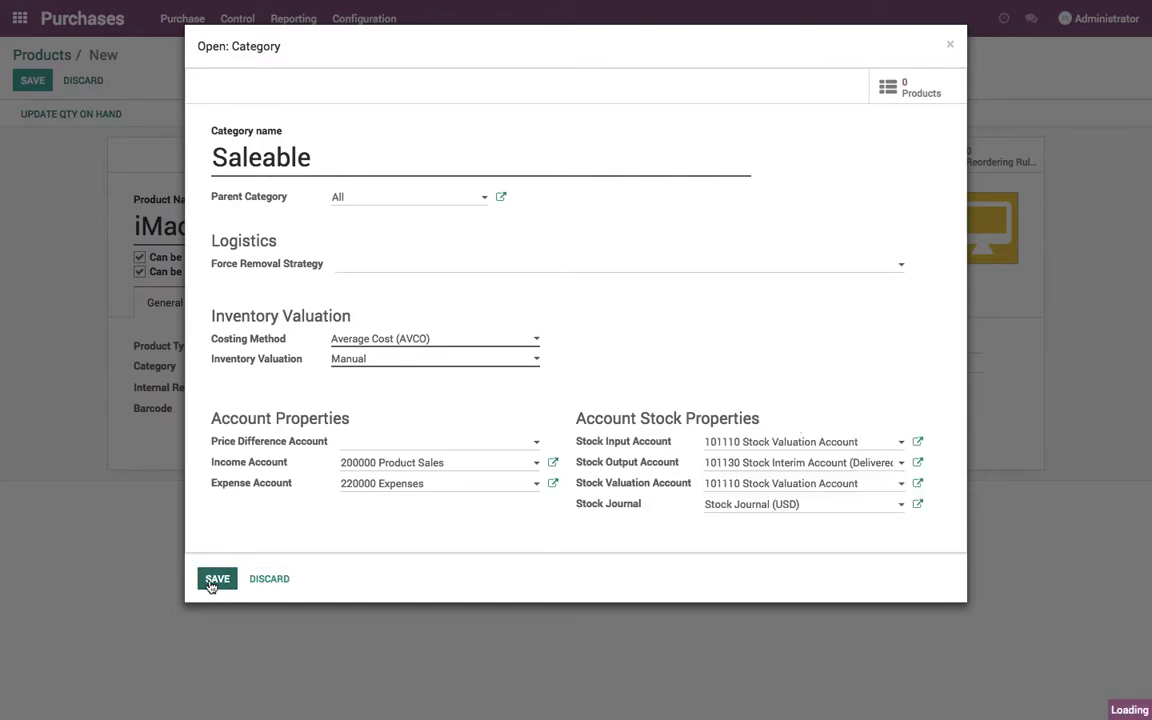
Set the iMac's sales price to 1,200 and its cost to 800
click(738, 346)
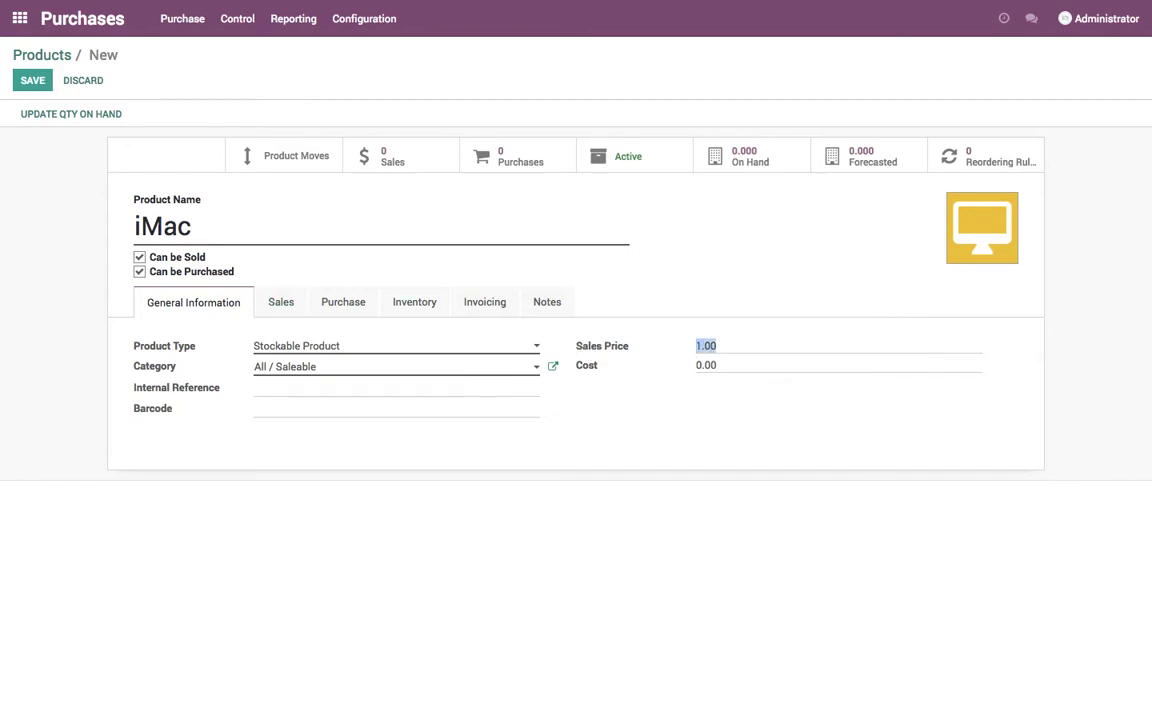
click(741, 365)
Add the new vendor Default Supplier with minimal quantity 1 and price 800, and save the iMac product
click(340, 300)
click(155, 396)
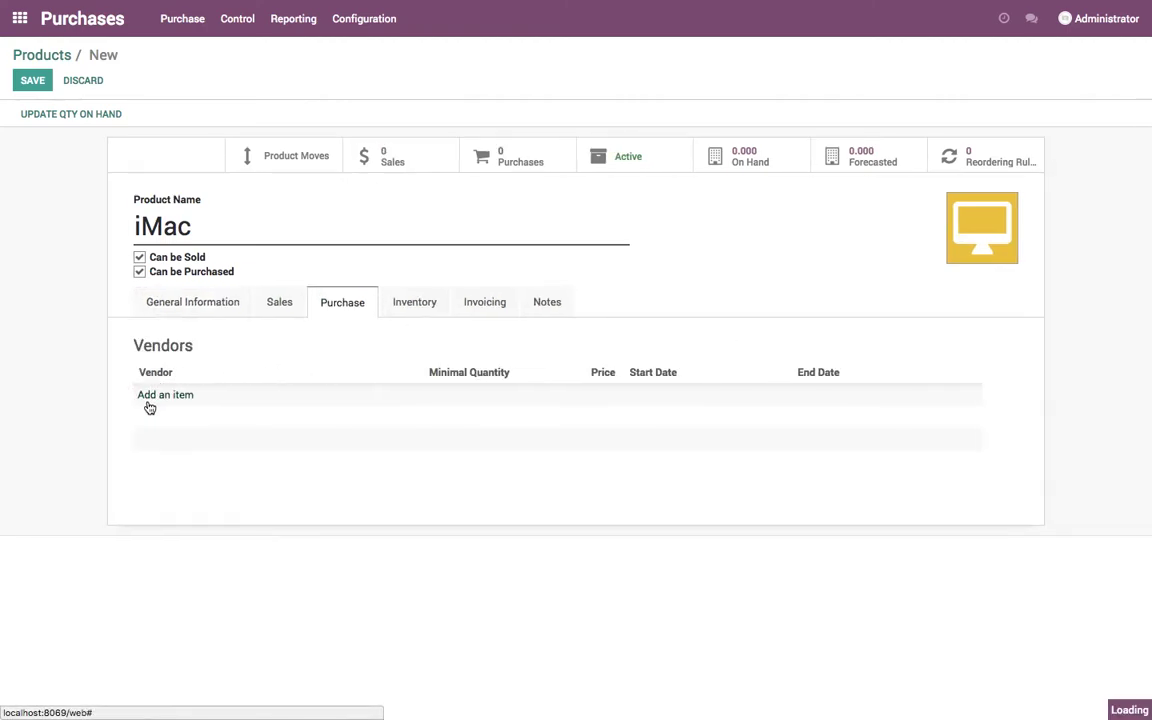
text(Def)
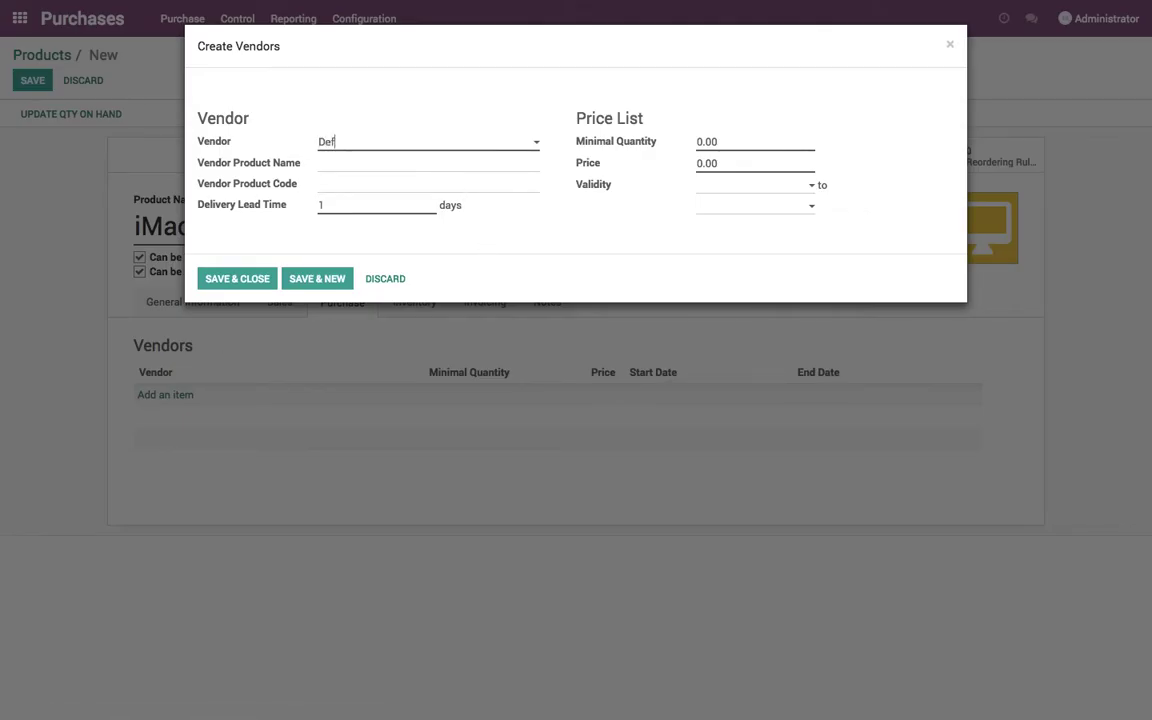
text(ault Suppl)
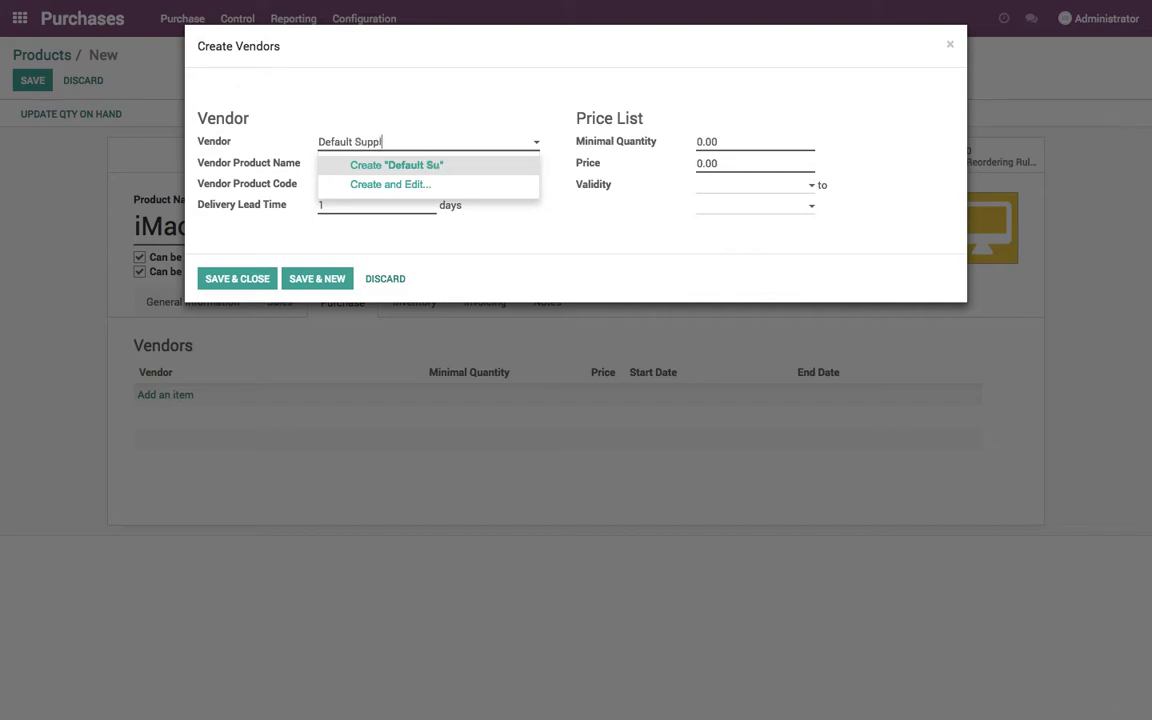
text(ier)
key(Escape)
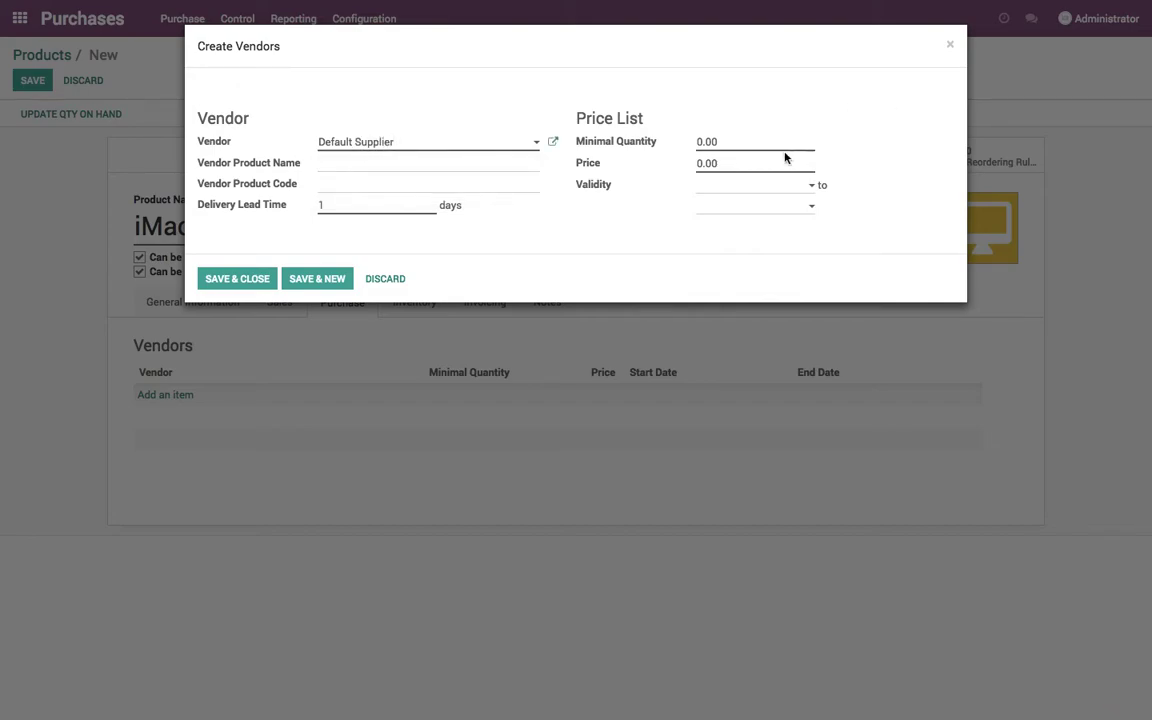
text(1)
click(257, 278)
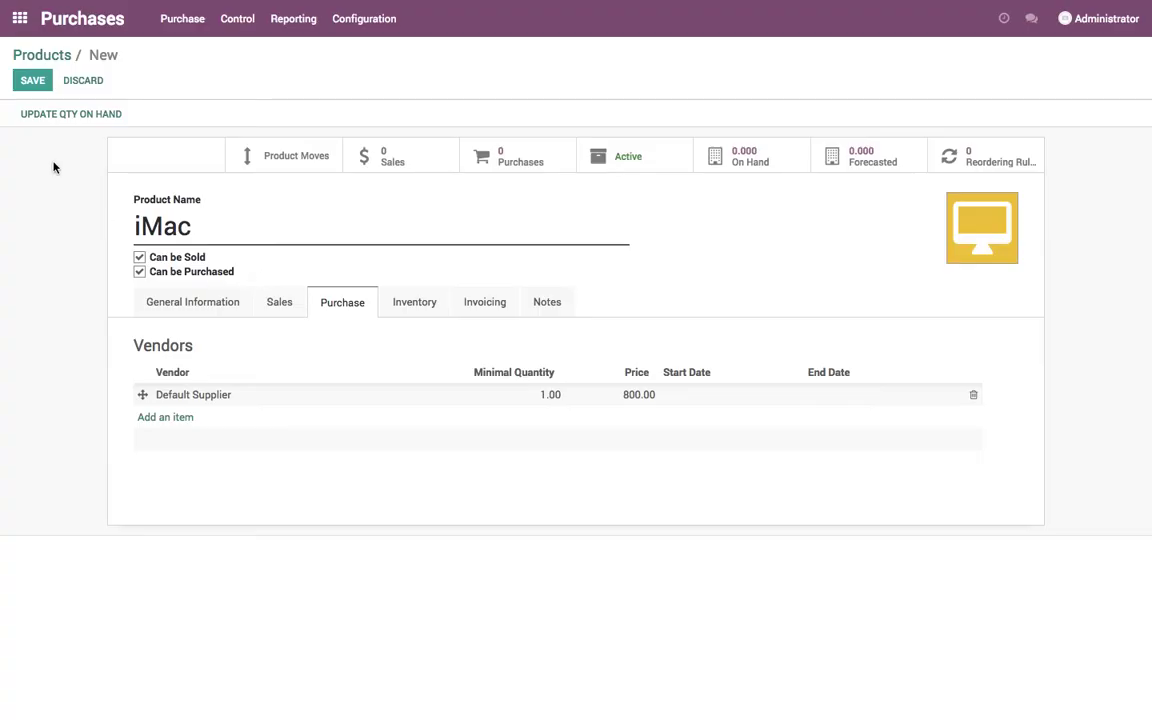
click(32, 80)
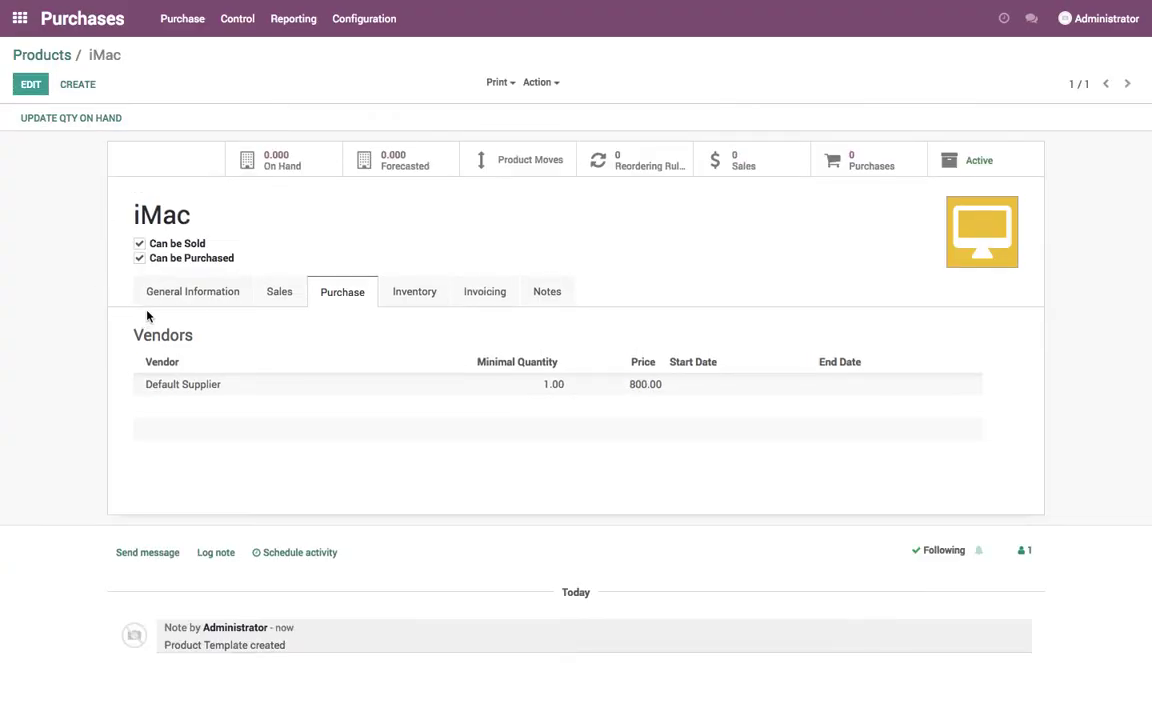
click(160, 298)
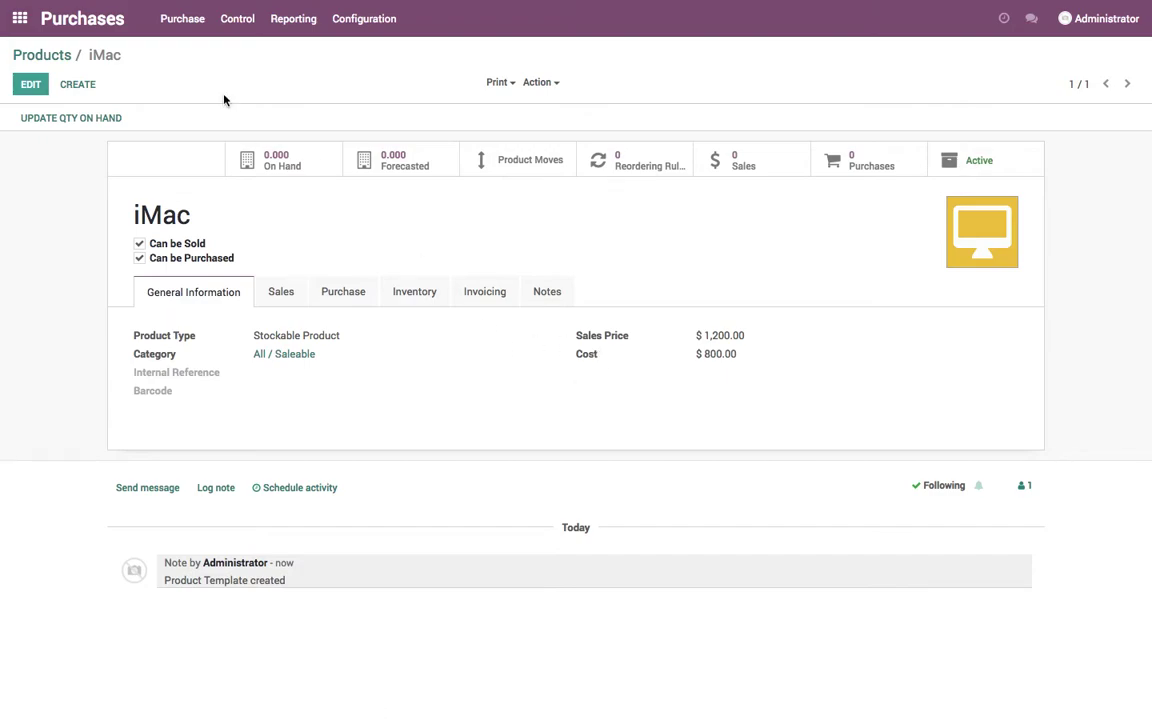
Create a new request for quotation with Default Supplier as the vendor
click(182, 19)
click(186, 58)
click(38, 84)
click(297, 240)
click(300, 261)
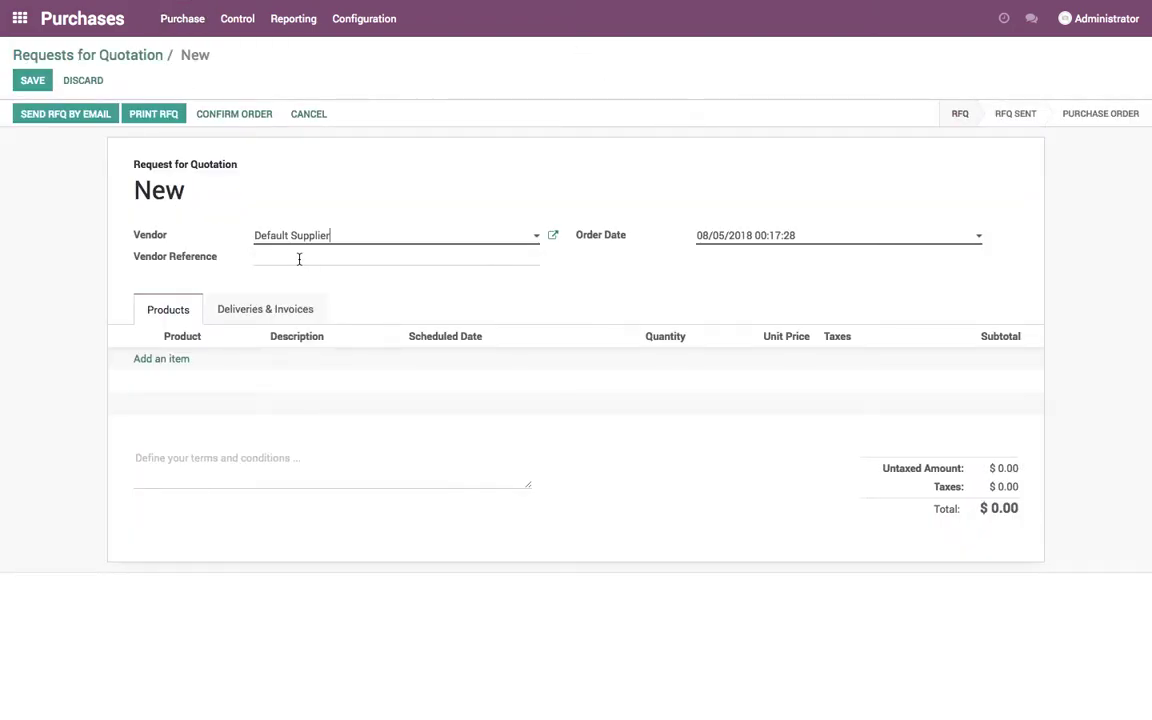
Add an iMac product line to the request for quotation and save it
click(172, 360)
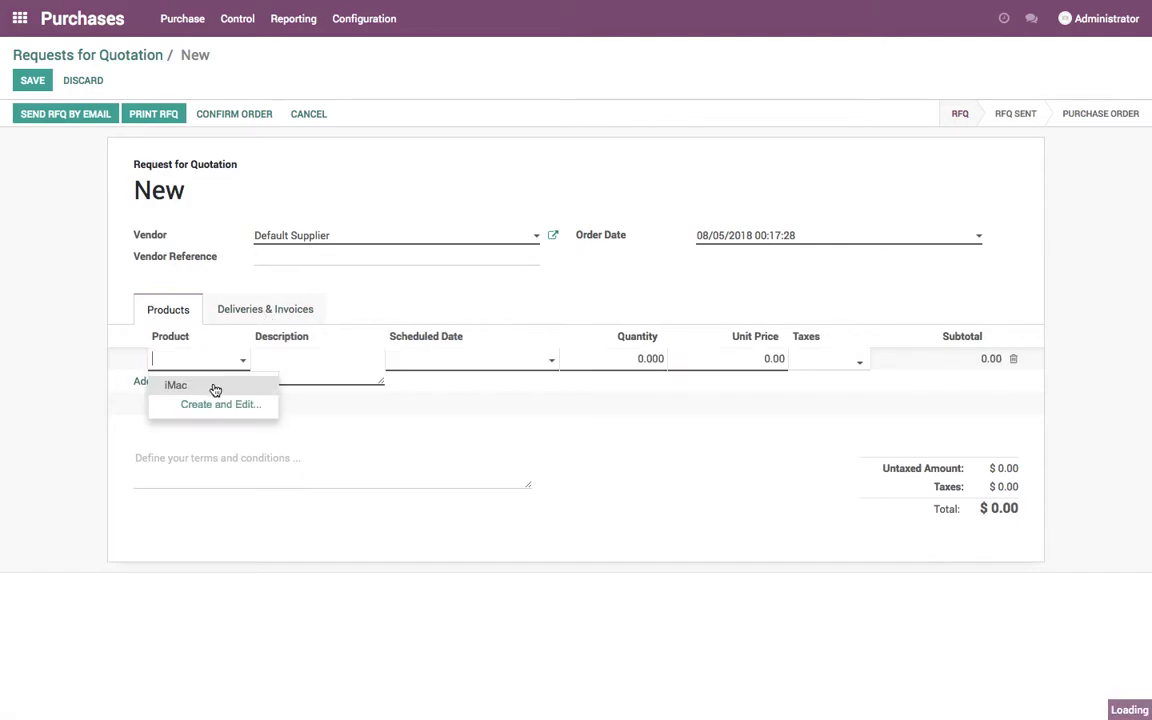
text(iMac)
key(Return)
click(649, 453)
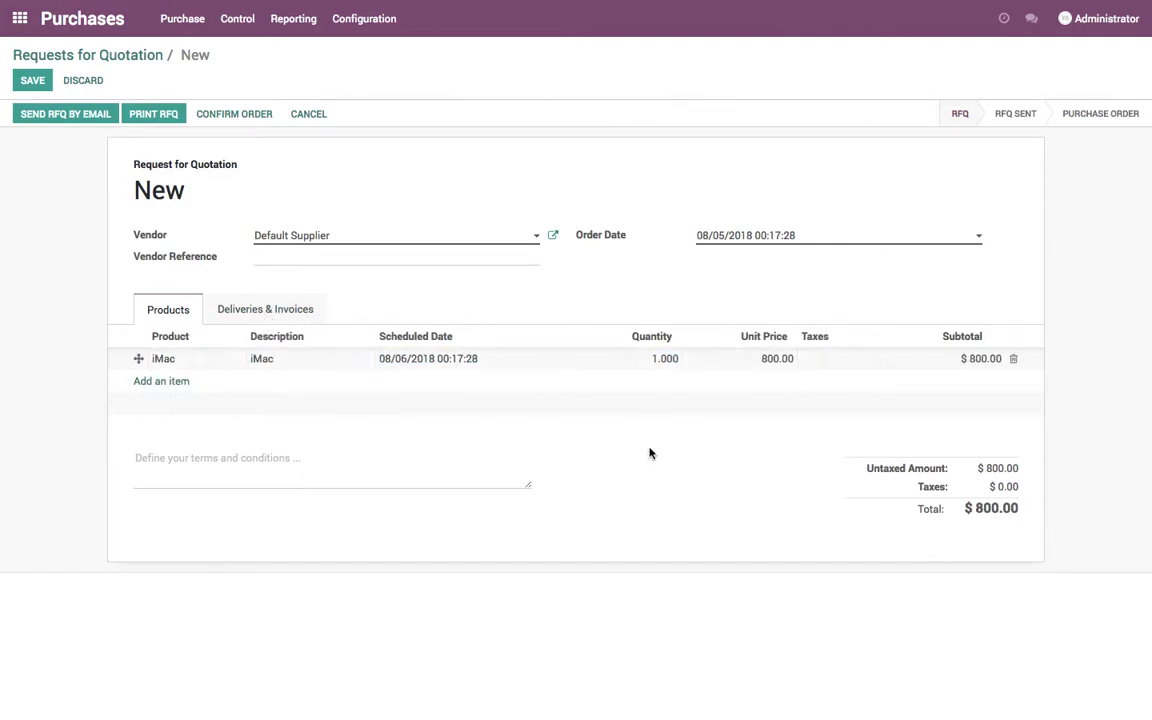
click(32, 80)
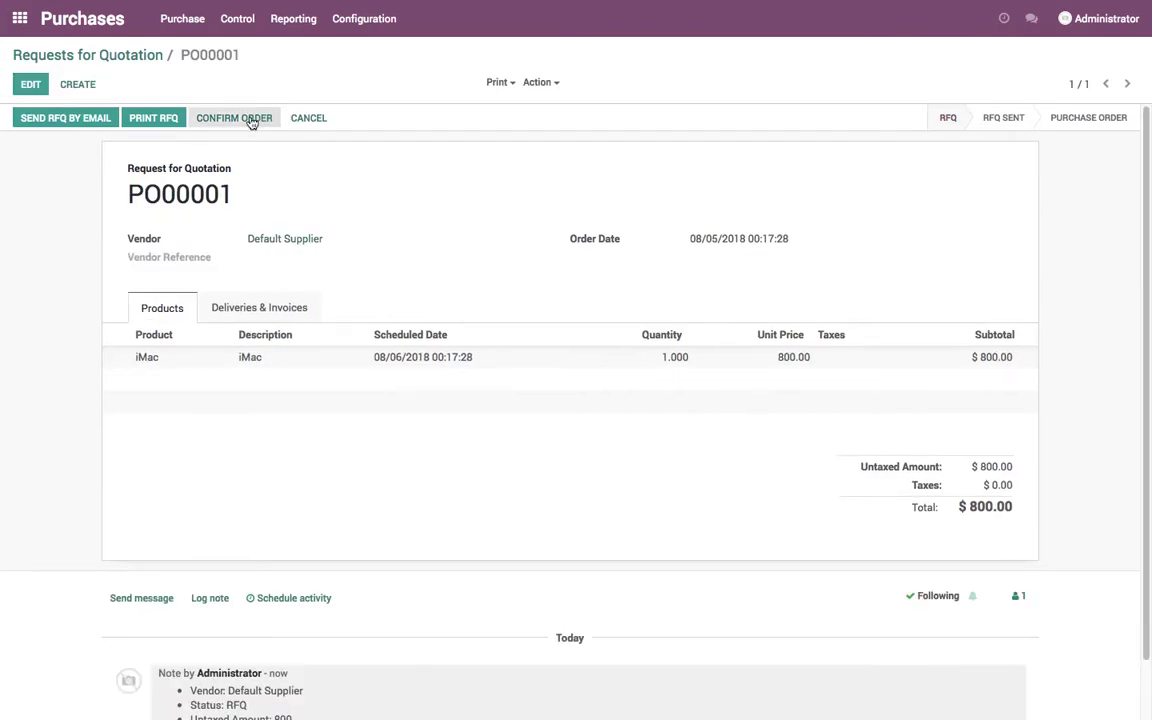
Confirm the iMac order and validate its receipt with an immediate transfer of the reserved quantities
click(240, 124)
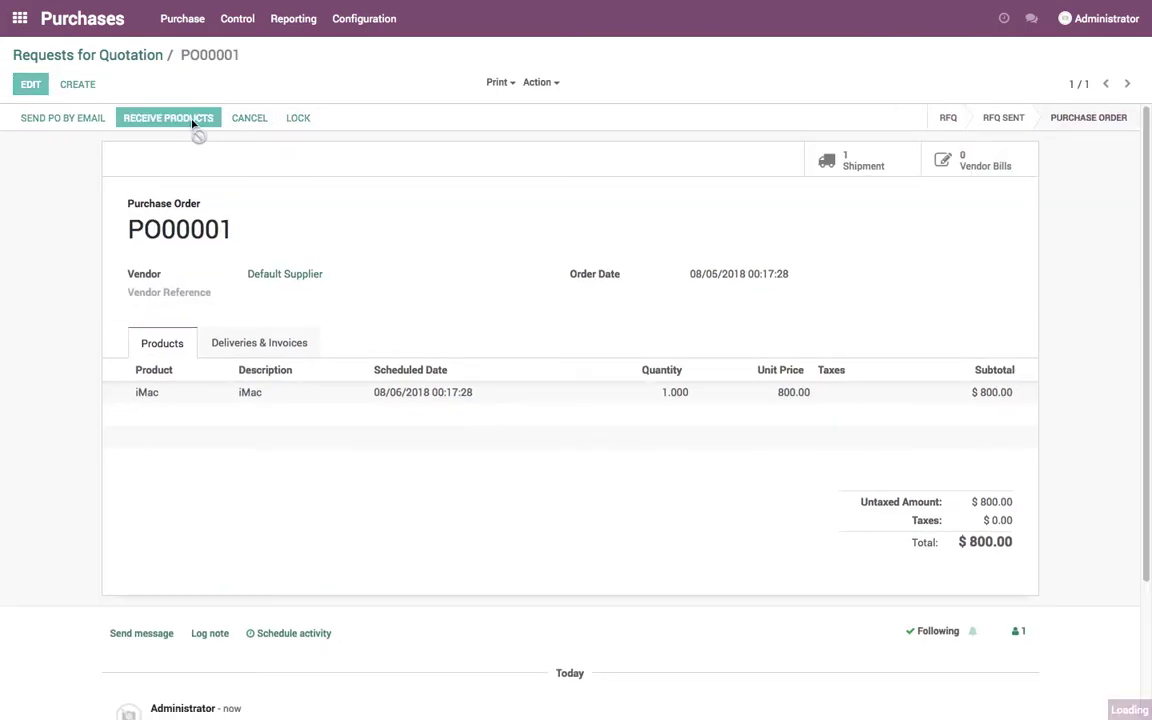
click(50, 114)
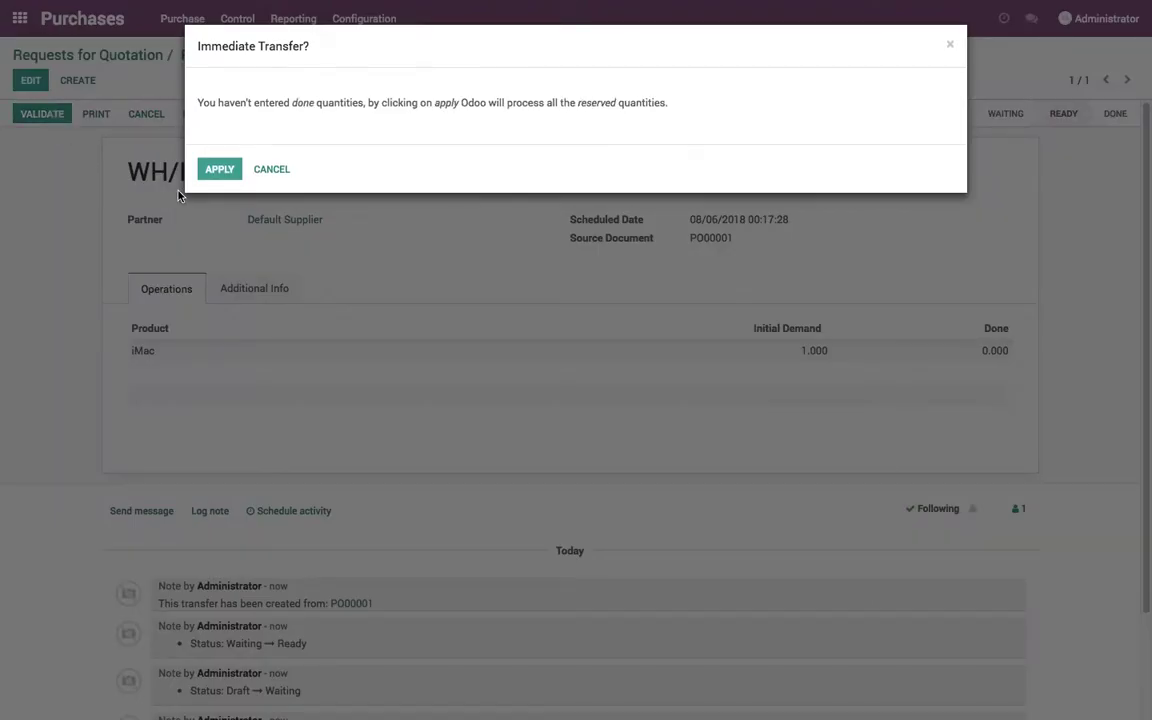
click(228, 171)
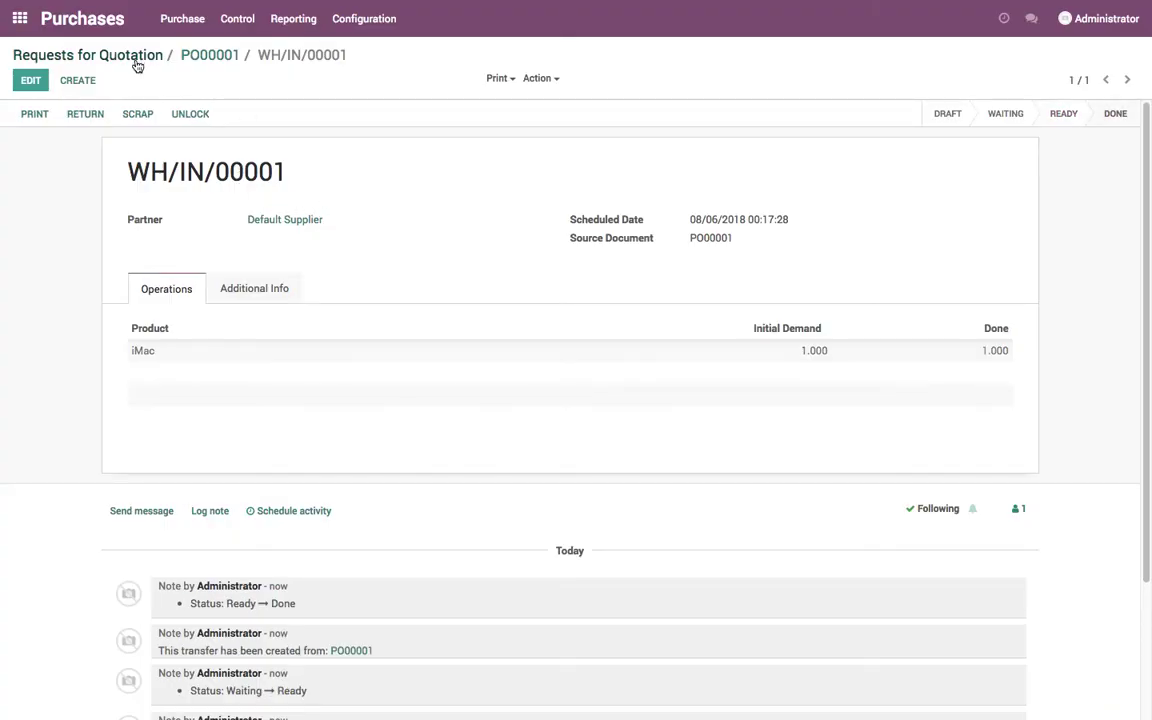
Reopen the iMac order from the purchase orders list, then create and validate its vendor bill
click(136, 58)
click(183, 20)
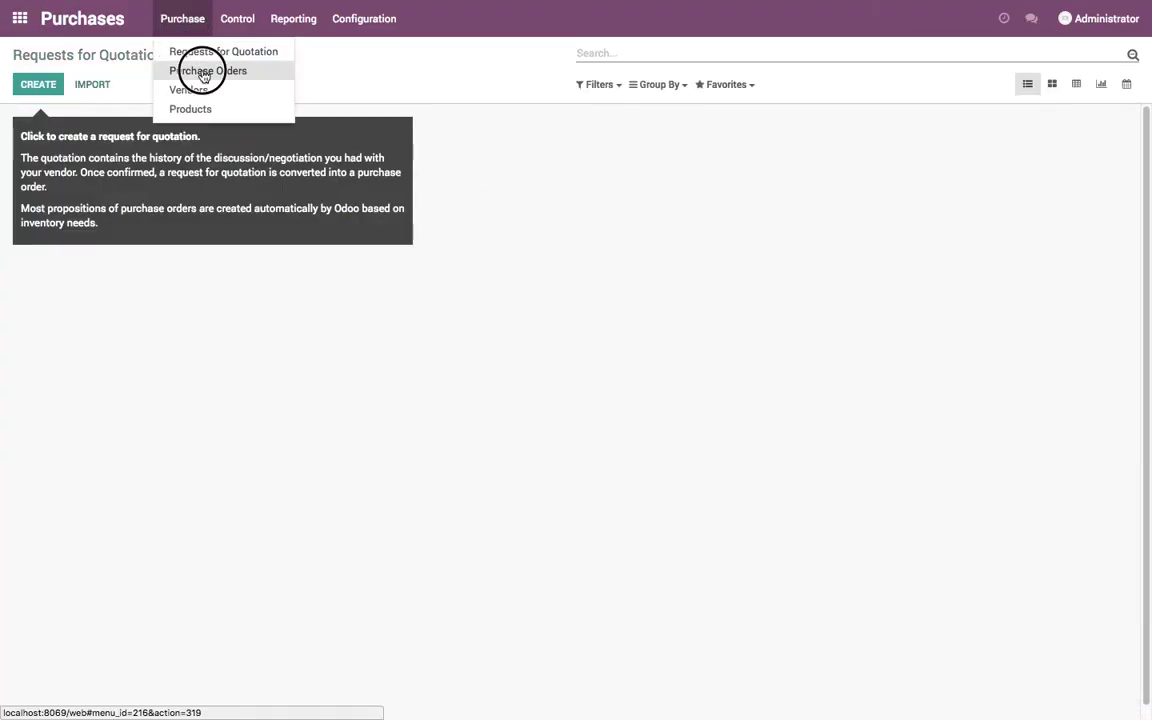
click(204, 72)
click(856, 161)
click(955, 165)
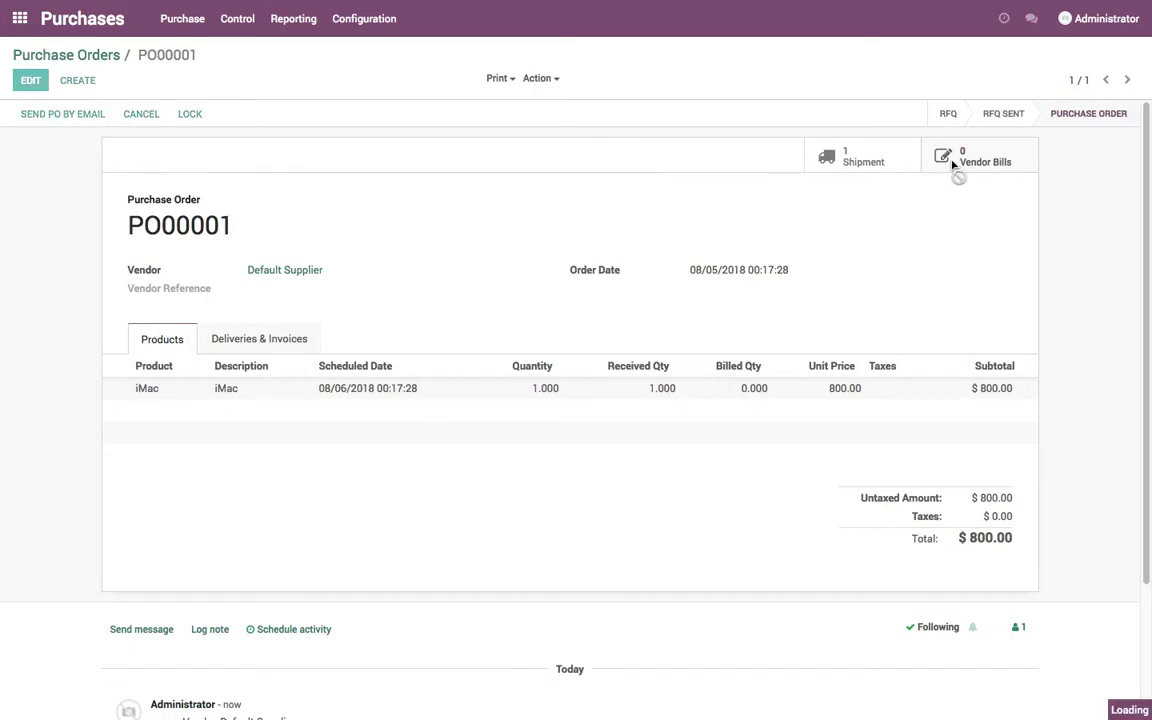
click(55, 92)
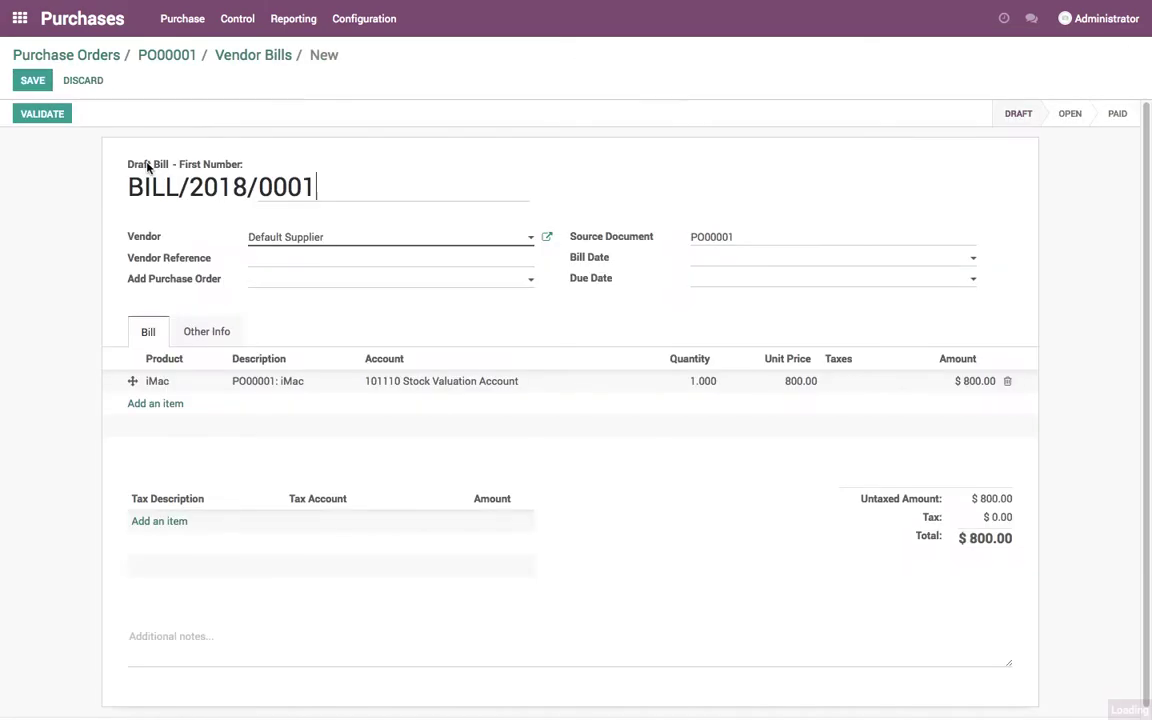
click(50, 115)
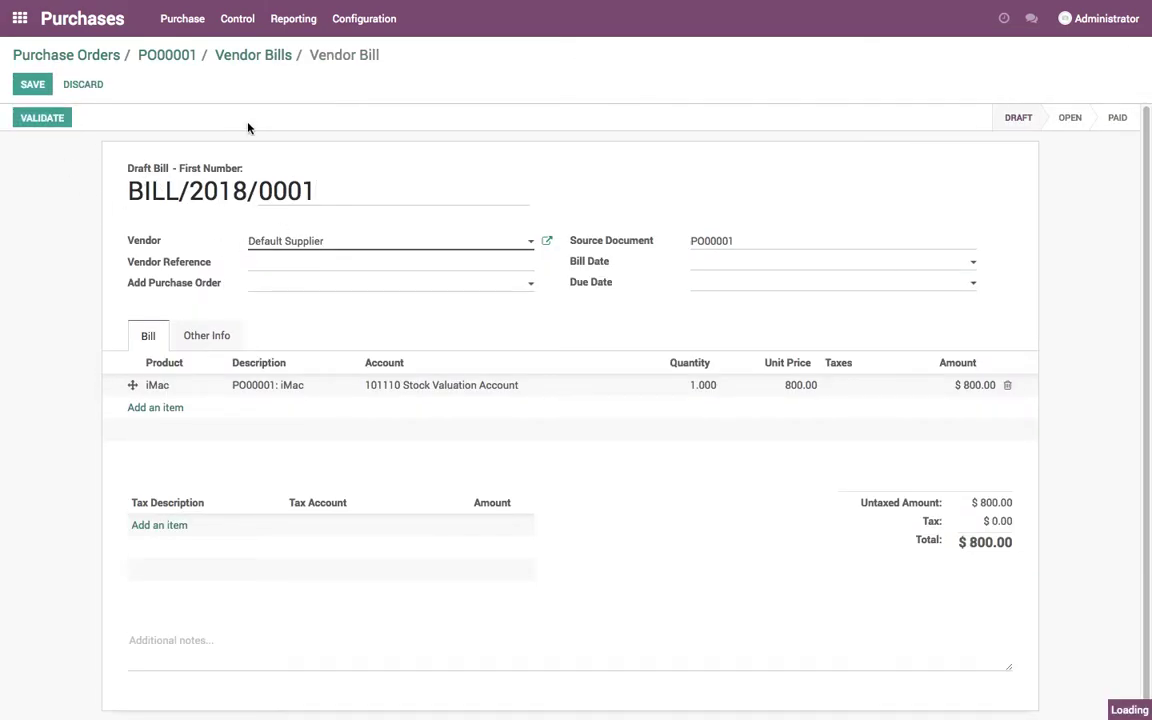
Duplicate the billed purchase order, set the copy's iMac unit price to 850 and save it
click(166, 58)
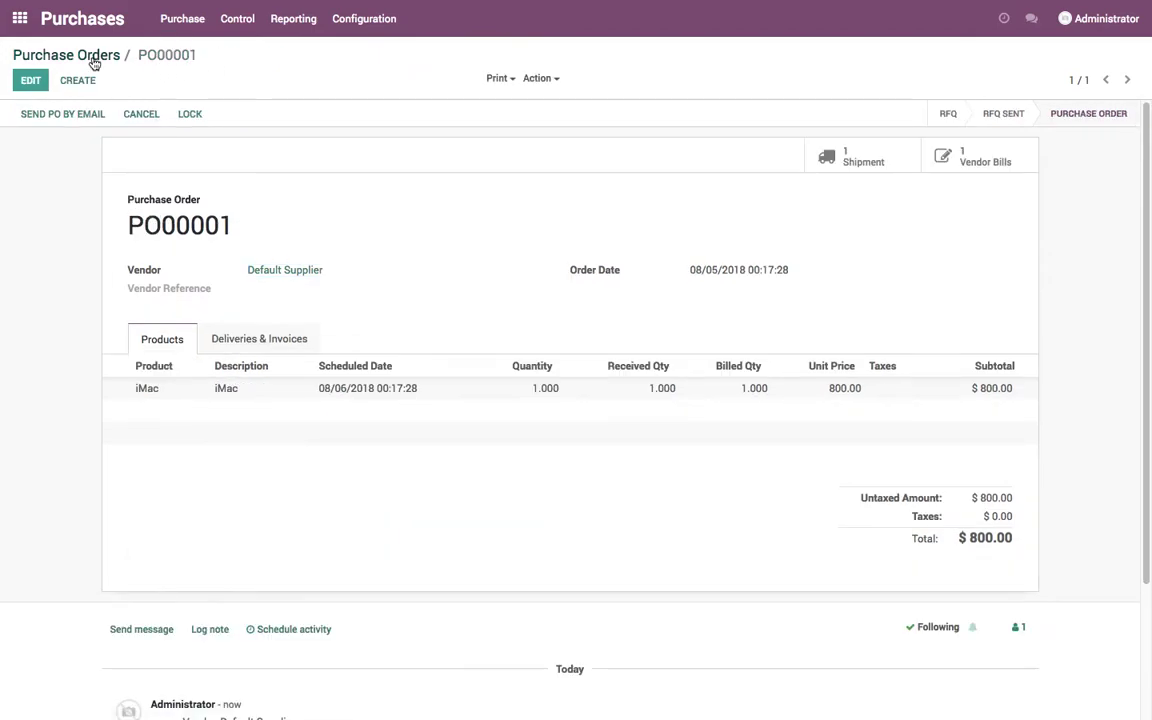
click(538, 78)
click(557, 122)
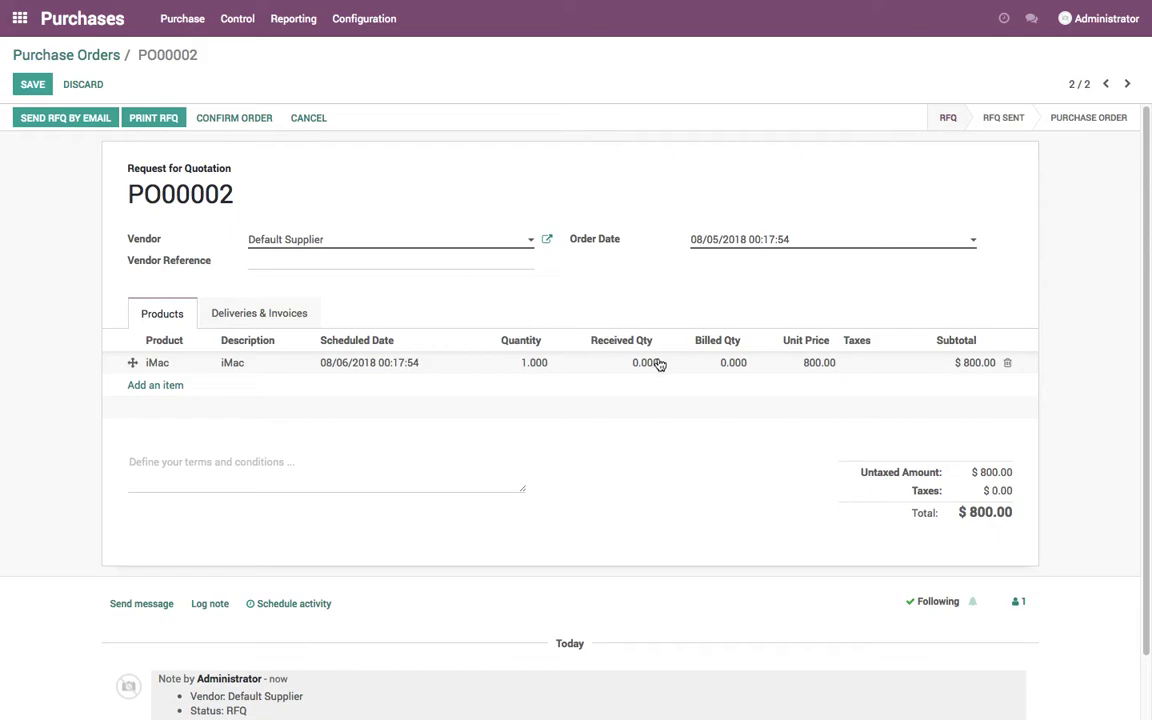
click(797, 364)
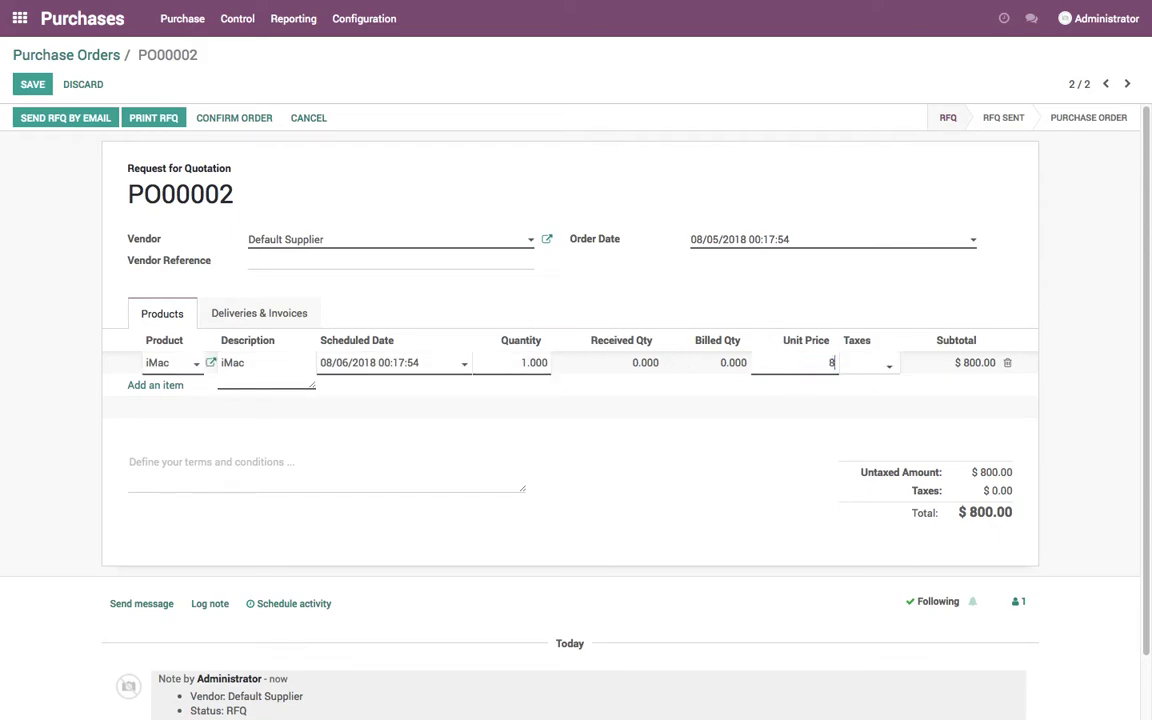
click(742, 462)
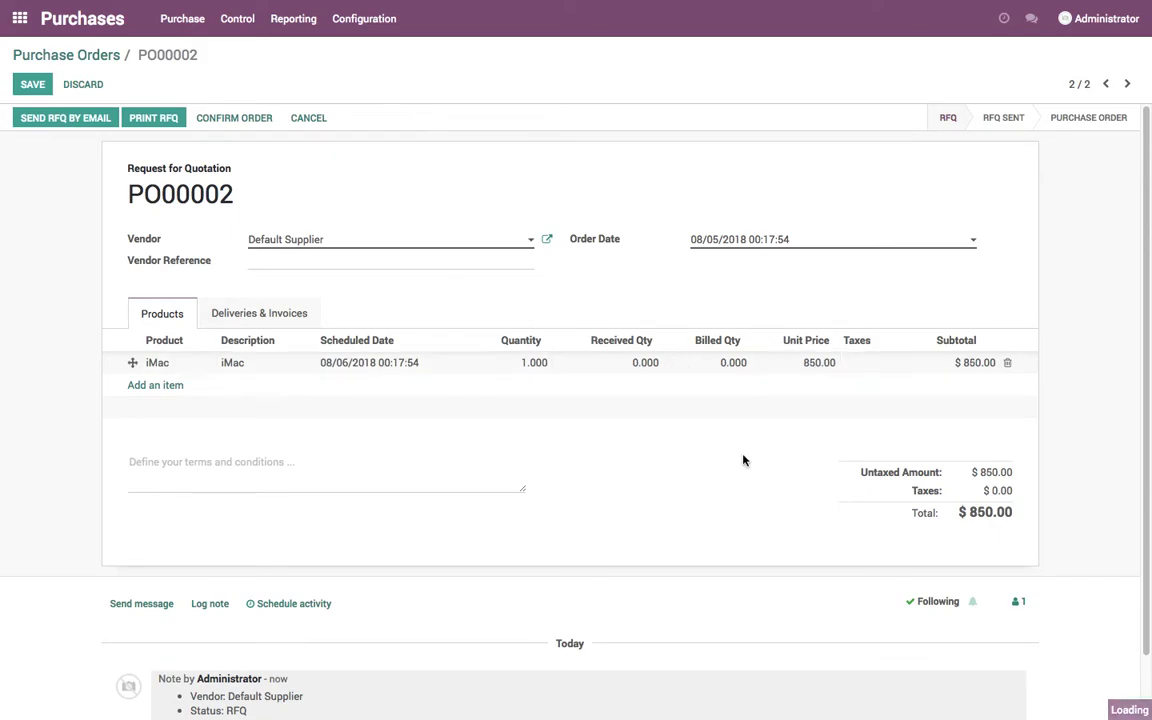
click(32, 84)
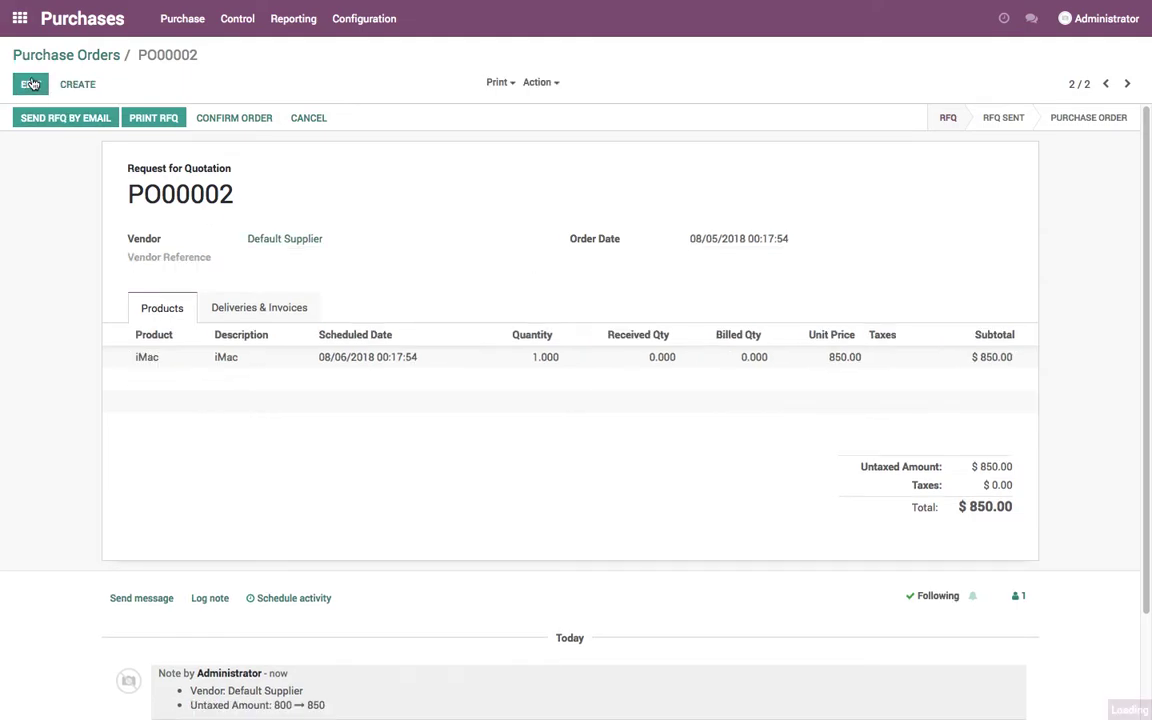
Confirm the duplicated order priced at 850 and validate its receipt with an immediate transfer
click(252, 121)
click(134, 128)
click(43, 117)
click(211, 172)
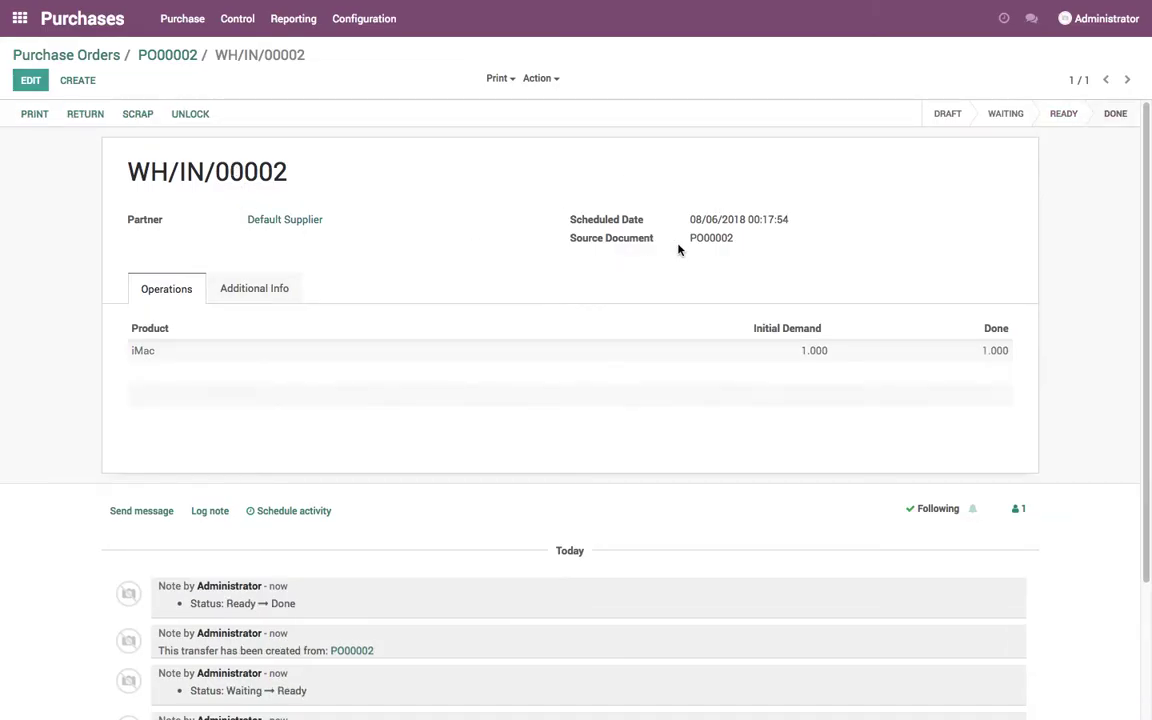
Switch to Inventory and retrieve the valuation report for the current inventory
click(19, 18)
click(632, 170)
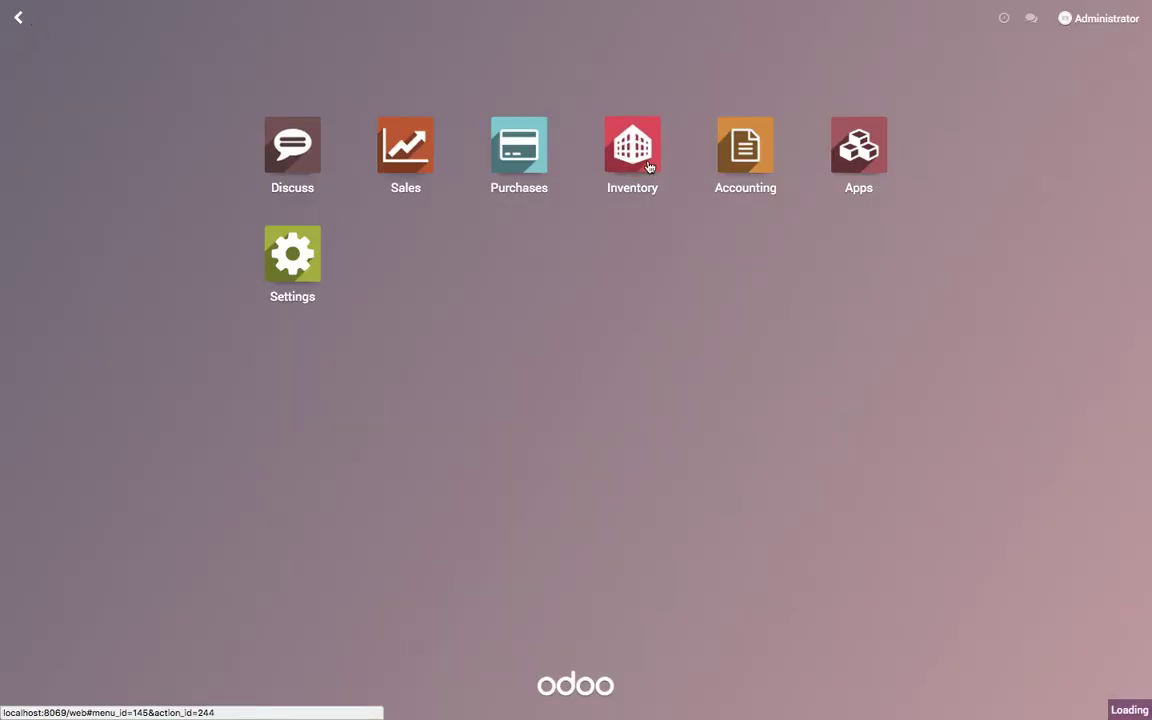
click(395, 18)
click(410, 72)
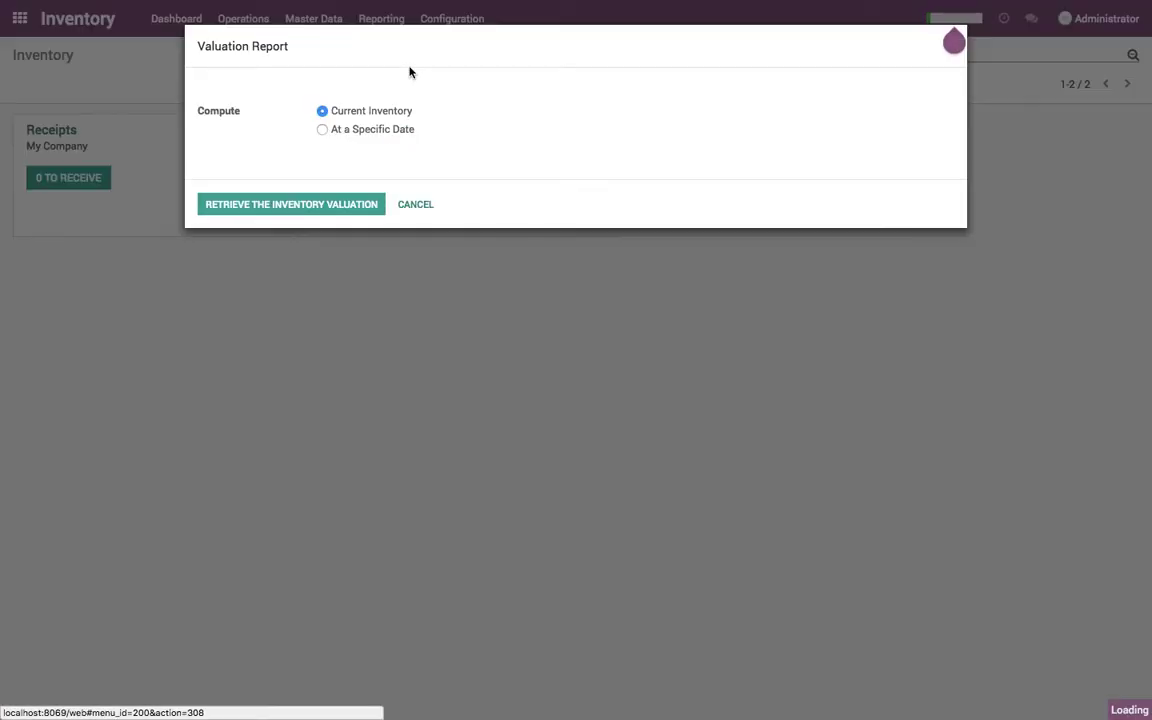
click(360, 205)
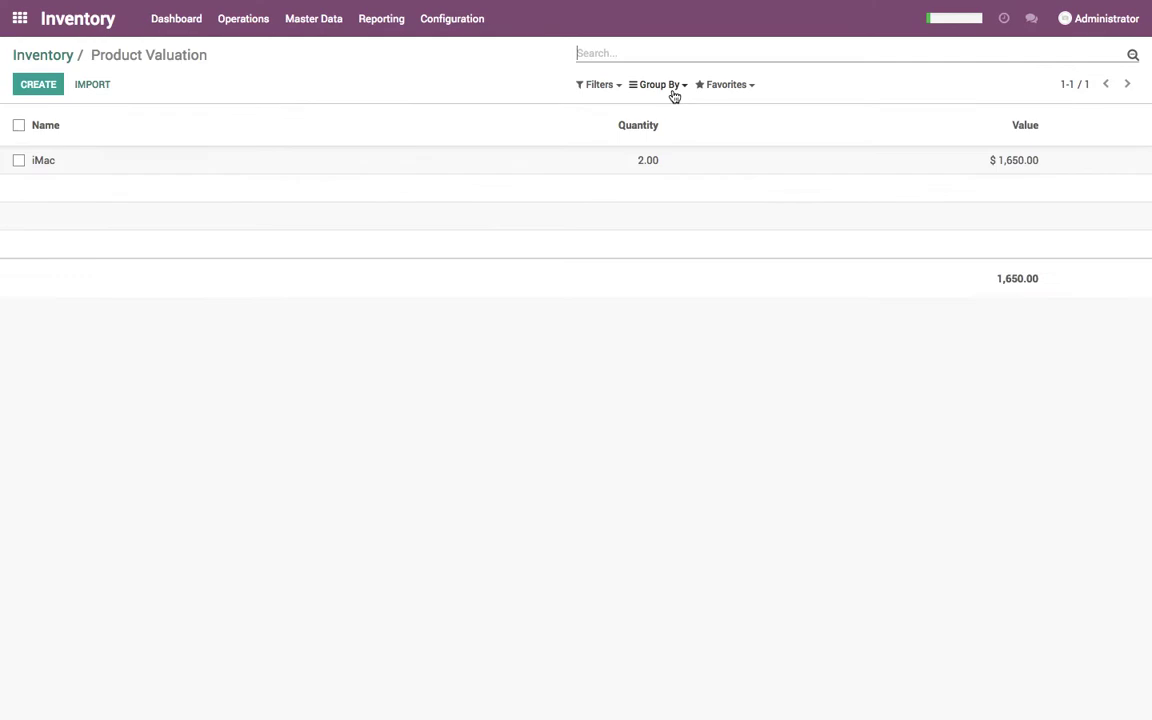
Open the iMac from the product valuation list, check its cost, and return to the Inventory overview
click(1026, 161)
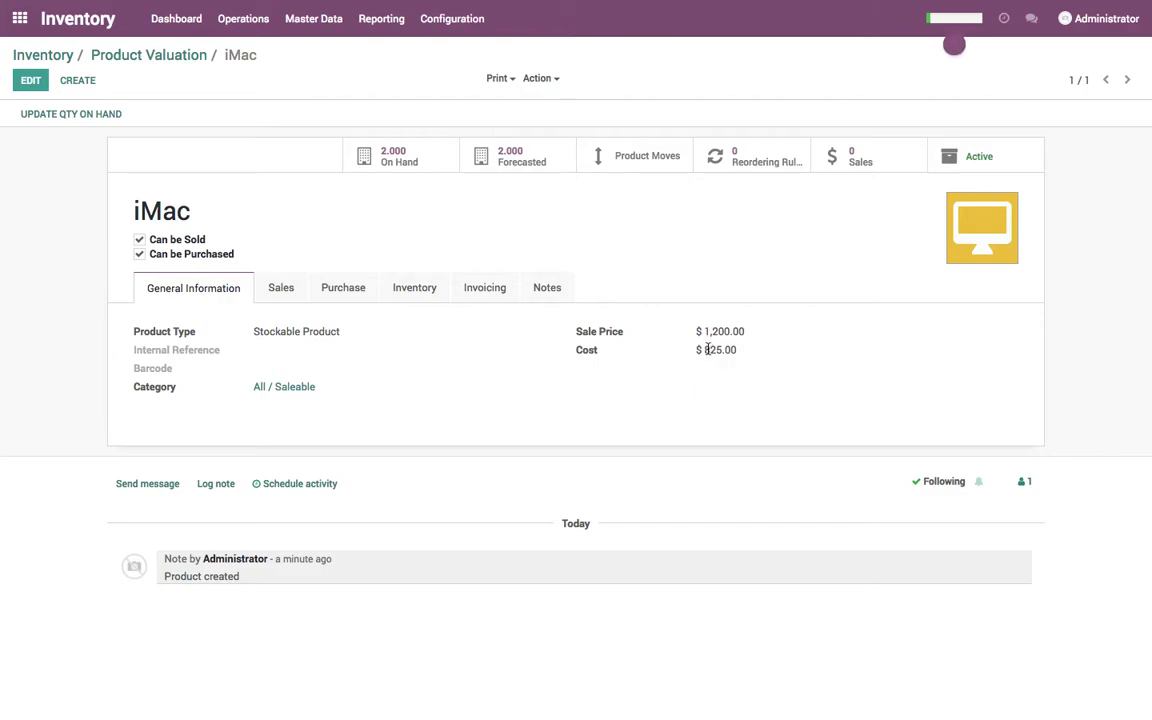
drag(707, 350, 743, 355)
click(152, 58)
click(32, 57)
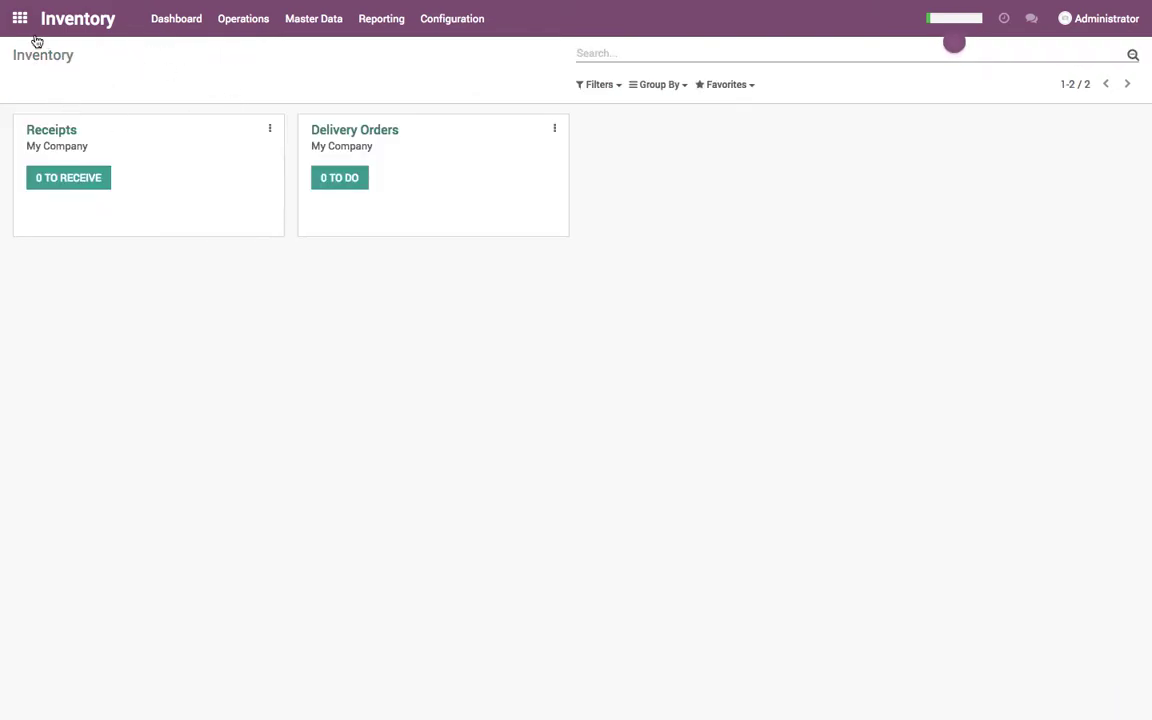
In Accounting, create a vendor bill from purchase order PO00002, save it and validate it
click(19, 18)
click(722, 173)
click(300, 18)
click(318, 70)
click(38, 86)
click(400, 255)
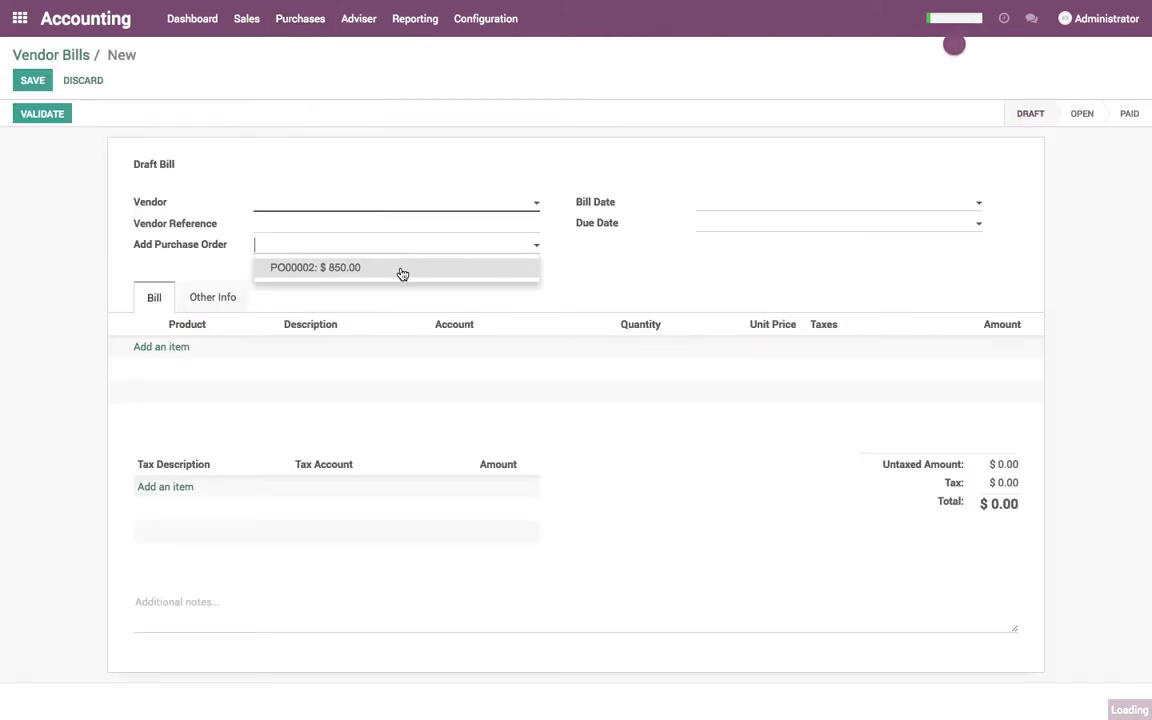
click(401, 270)
click(32, 87)
click(42, 119)
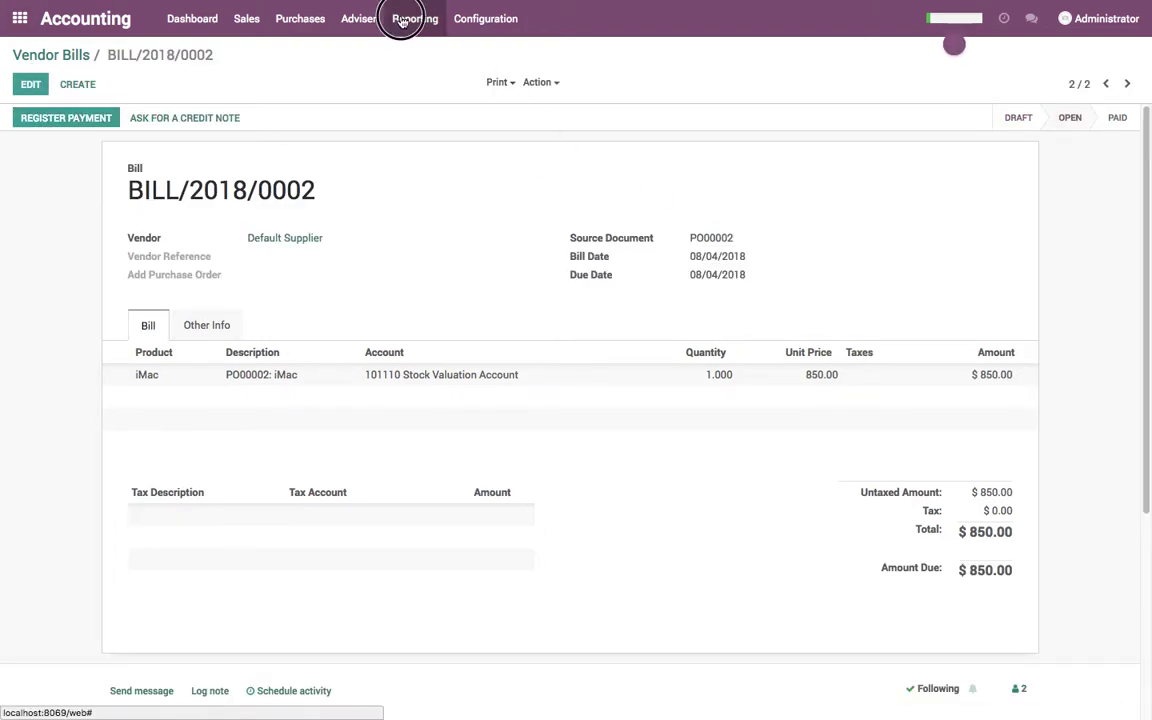
Display the Balance Sheet and check the amount on the 101110 Stock Valuation Account
click(402, 20)
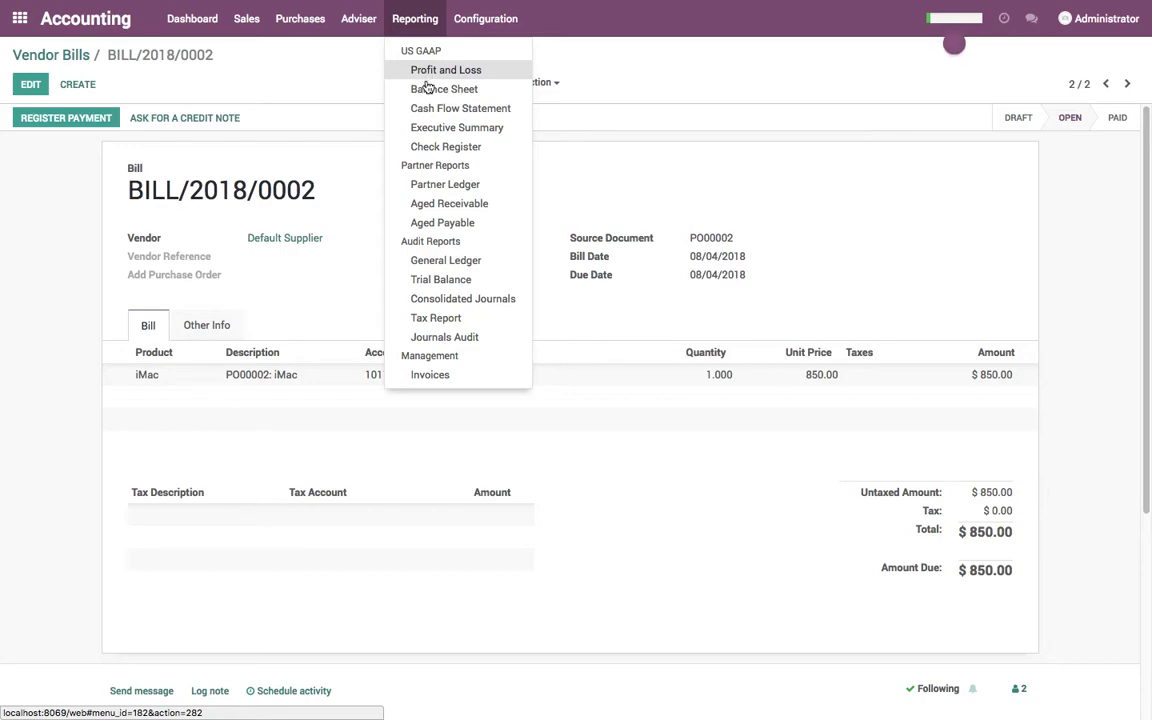
click(430, 88)
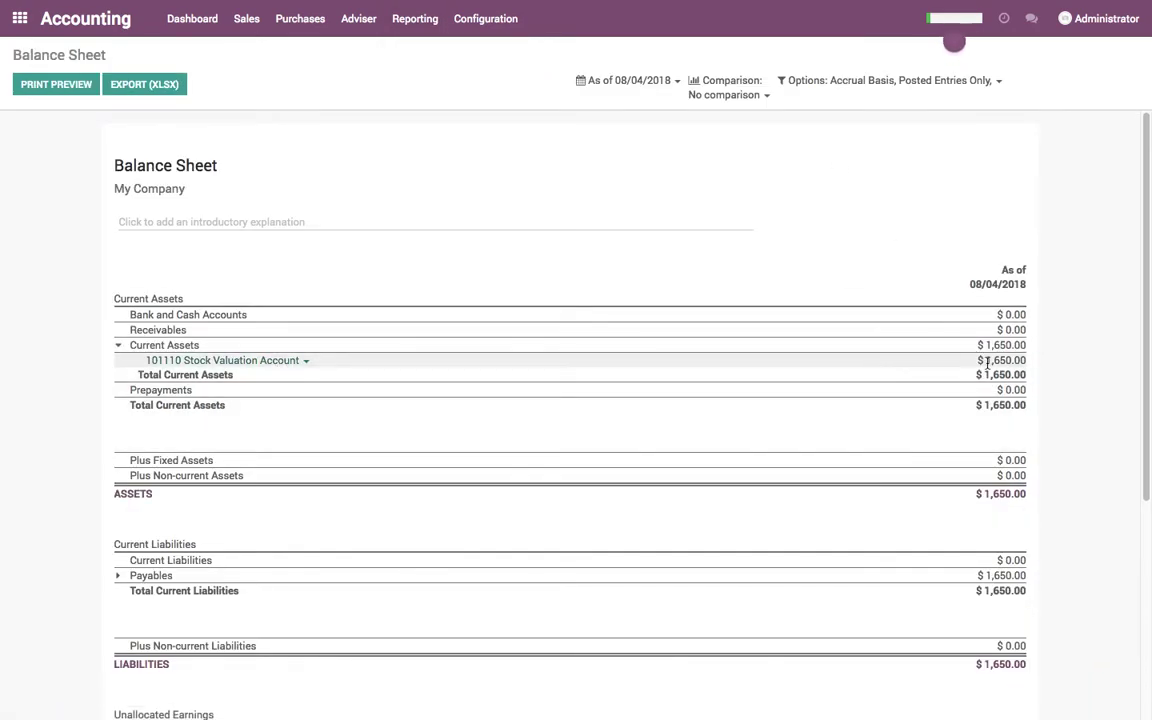
triple_click(1021, 361)
click(1028, 365)
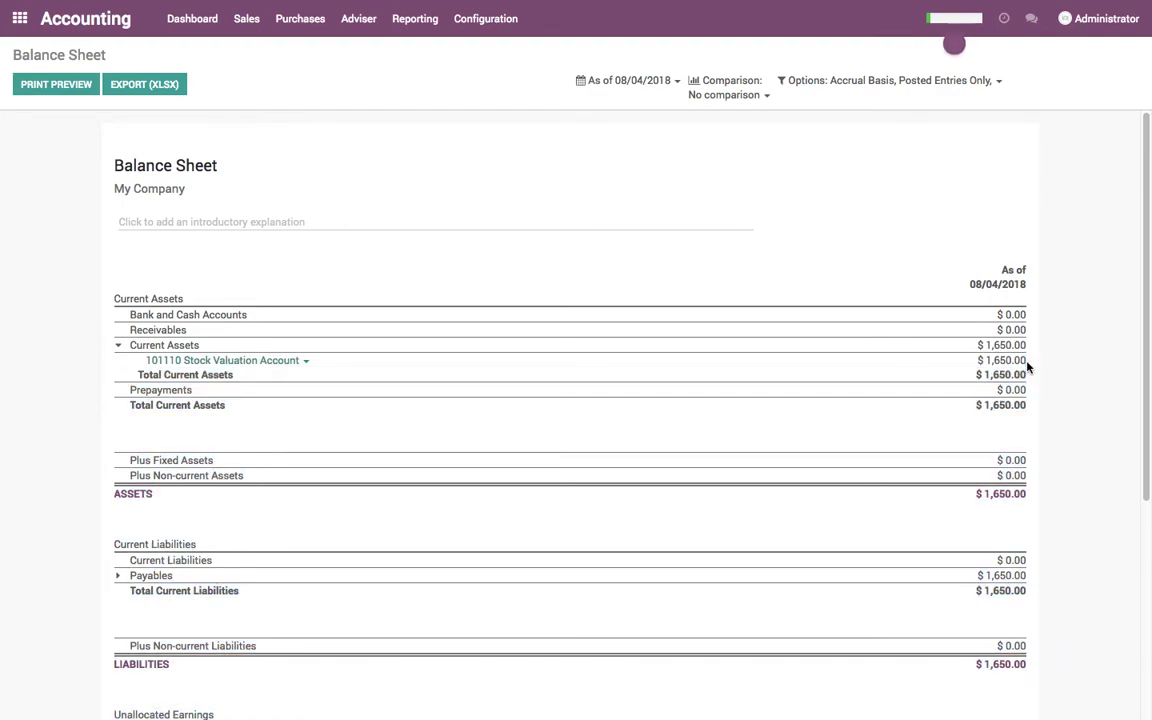
Switch to Sales and start a new quotation for the customer China Export
click(45, 32)
click(19, 18)
click(405, 145)
click(55, 88)
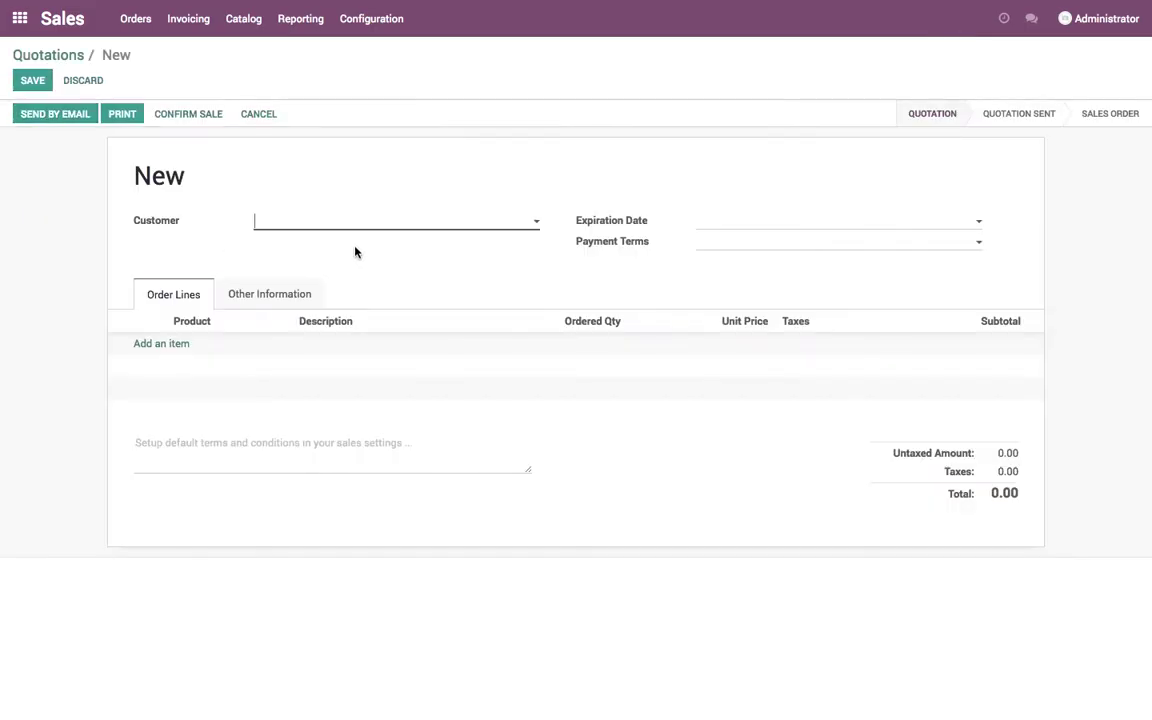
text(China Export)
key(Return)
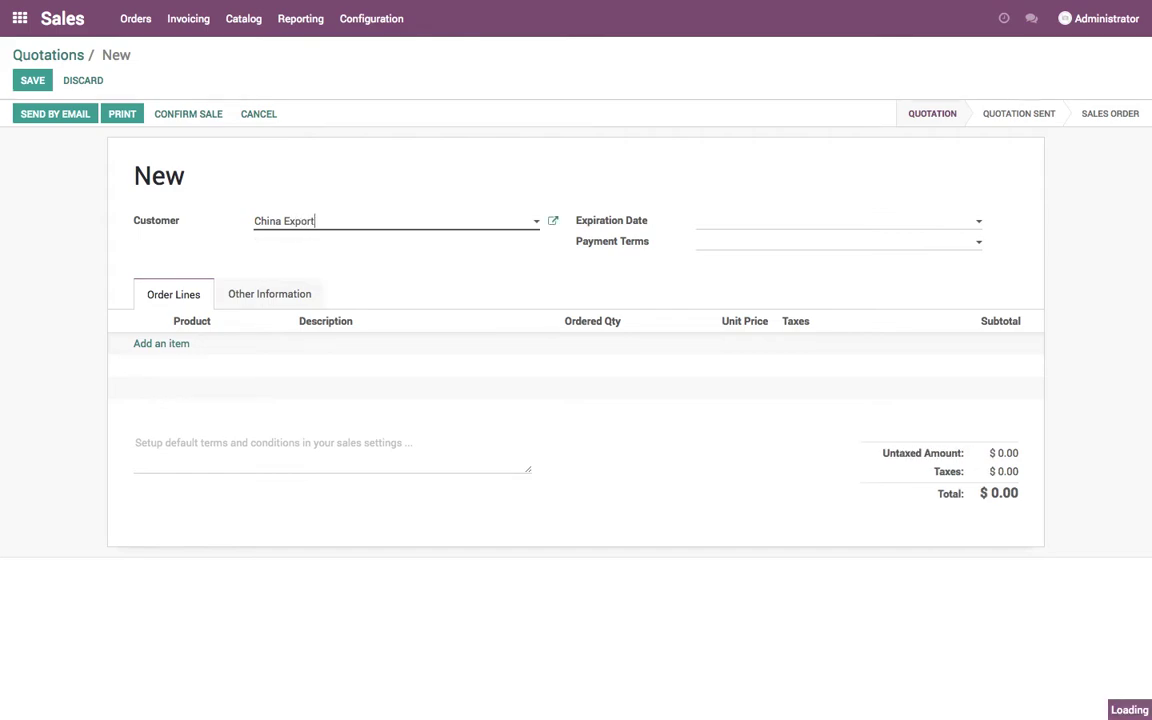
Add one iMac at a unit price of 1,200 to the quotation and save it
click(135, 352)
text(iMac)
click(193, 365)
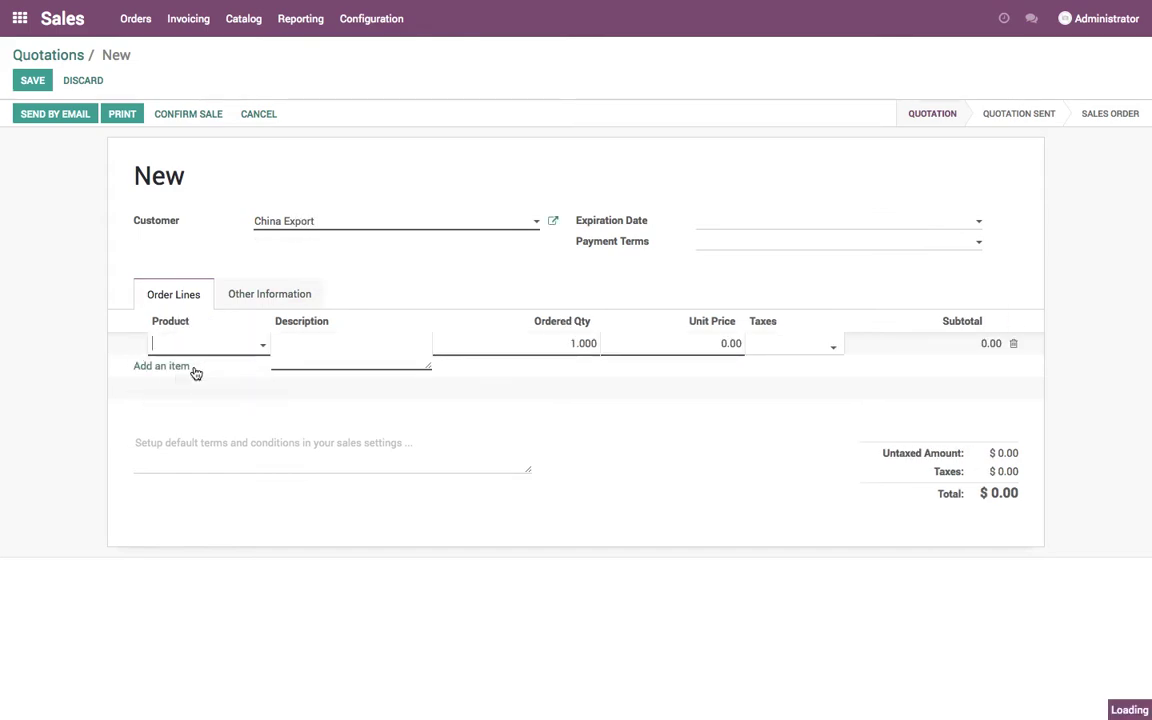
key(Tab)
key(Tab)
key(Tab)
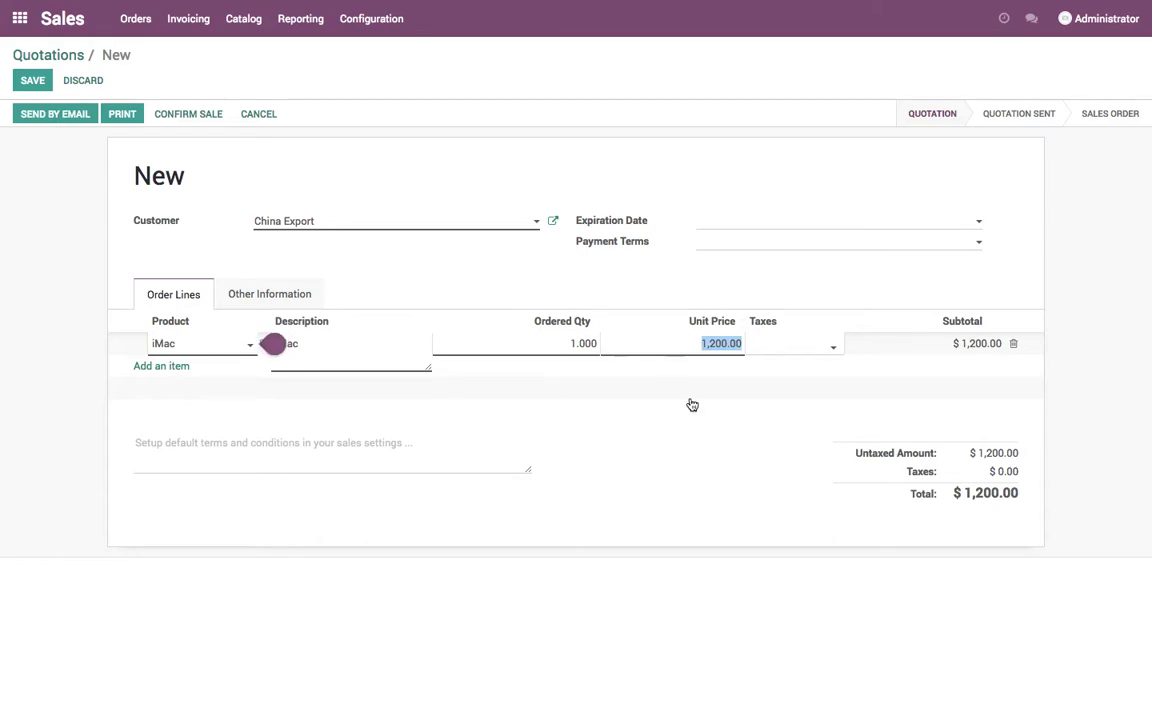
click(262, 414)
click(41, 91)
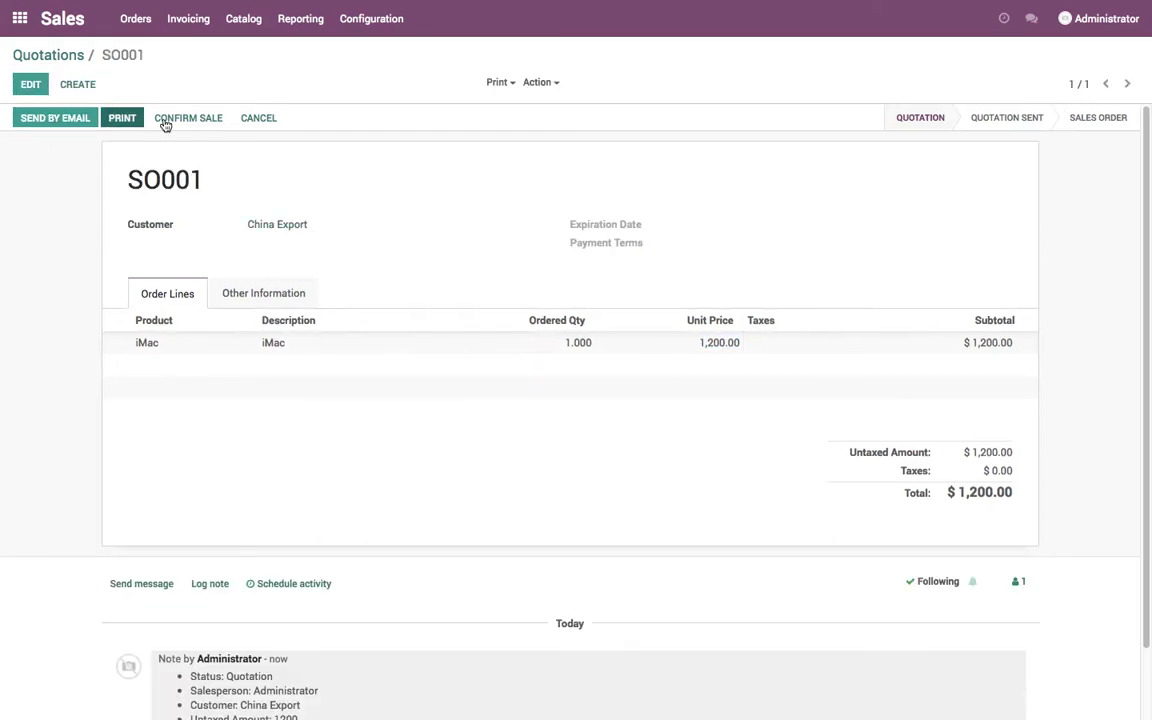
Confirm the iMac sale and validate its delivery with an immediate transfer
click(208, 126)
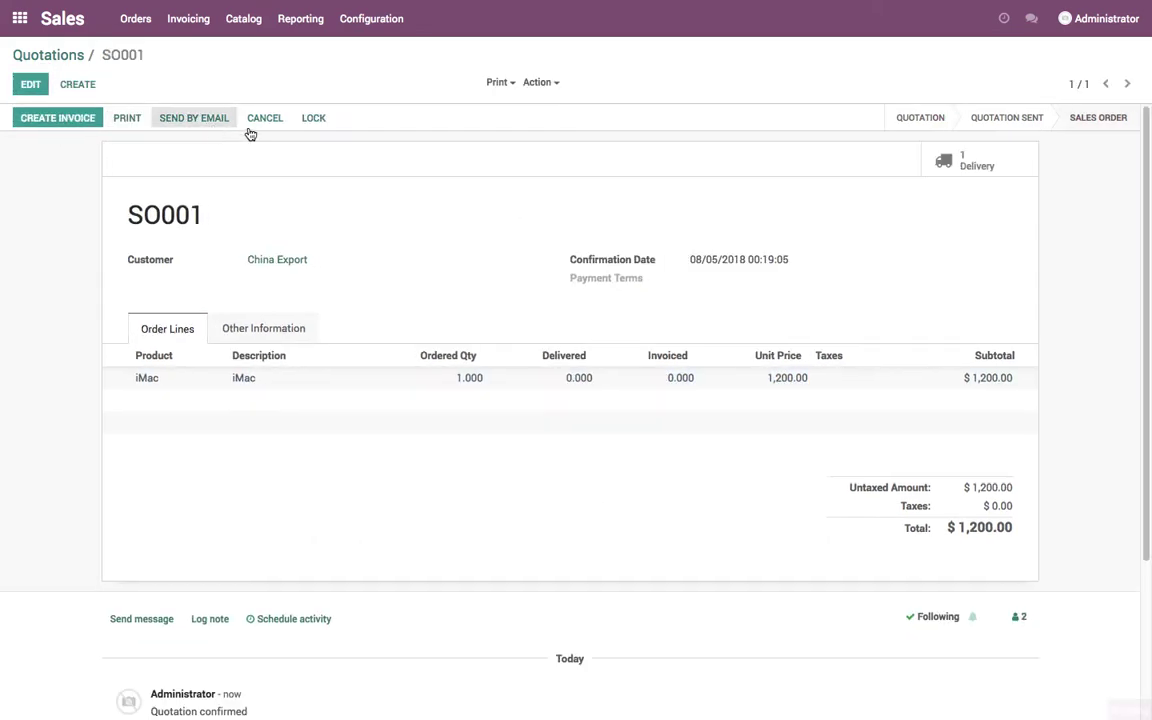
click(55, 113)
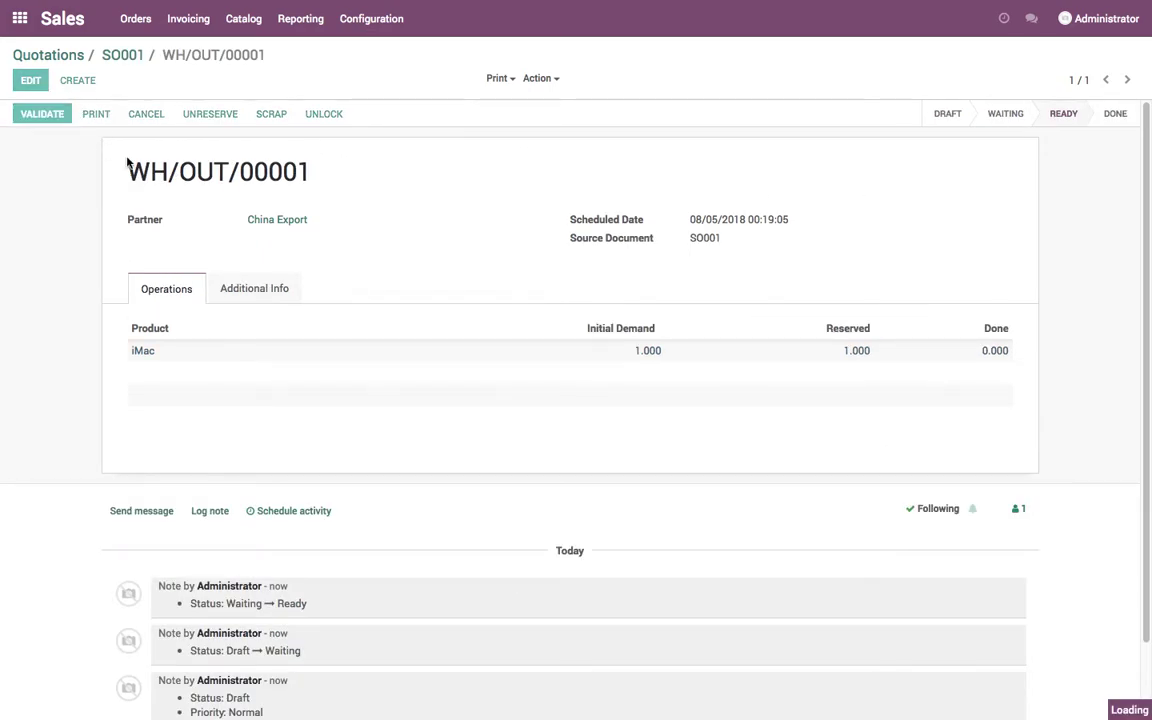
click(219, 175)
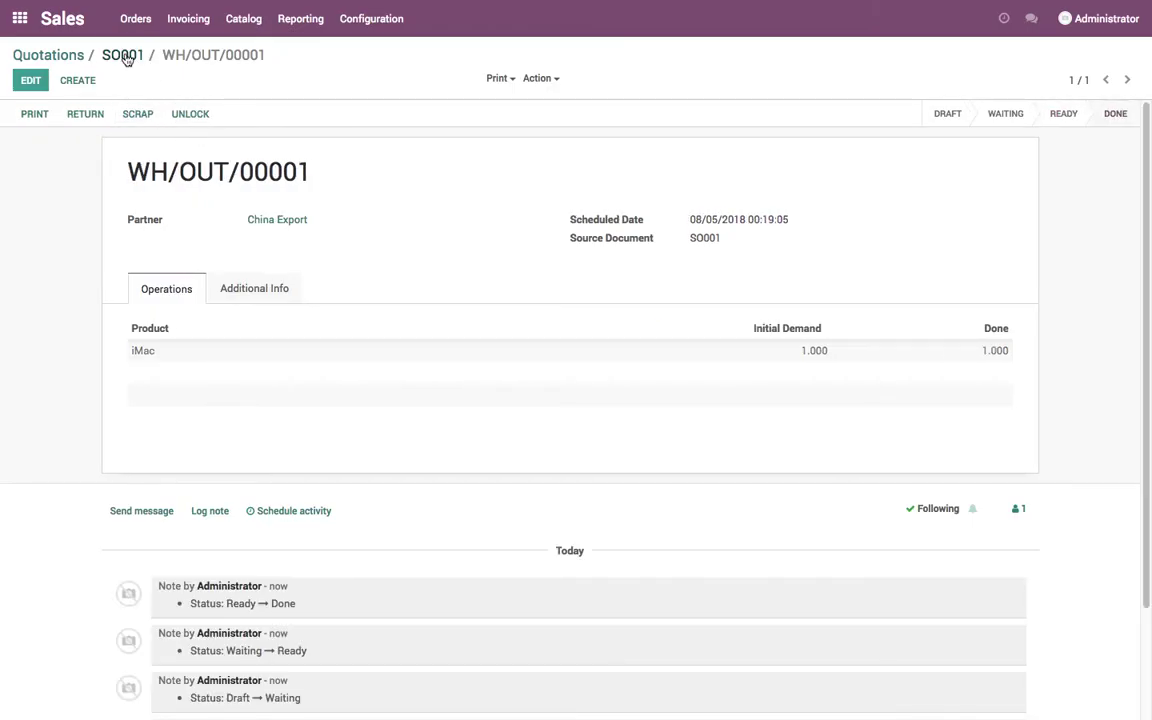
Invoice the sales order using invoiceable lines (deduct down payments) and validate the resulting customer invoice
click(127, 57)
click(66, 115)
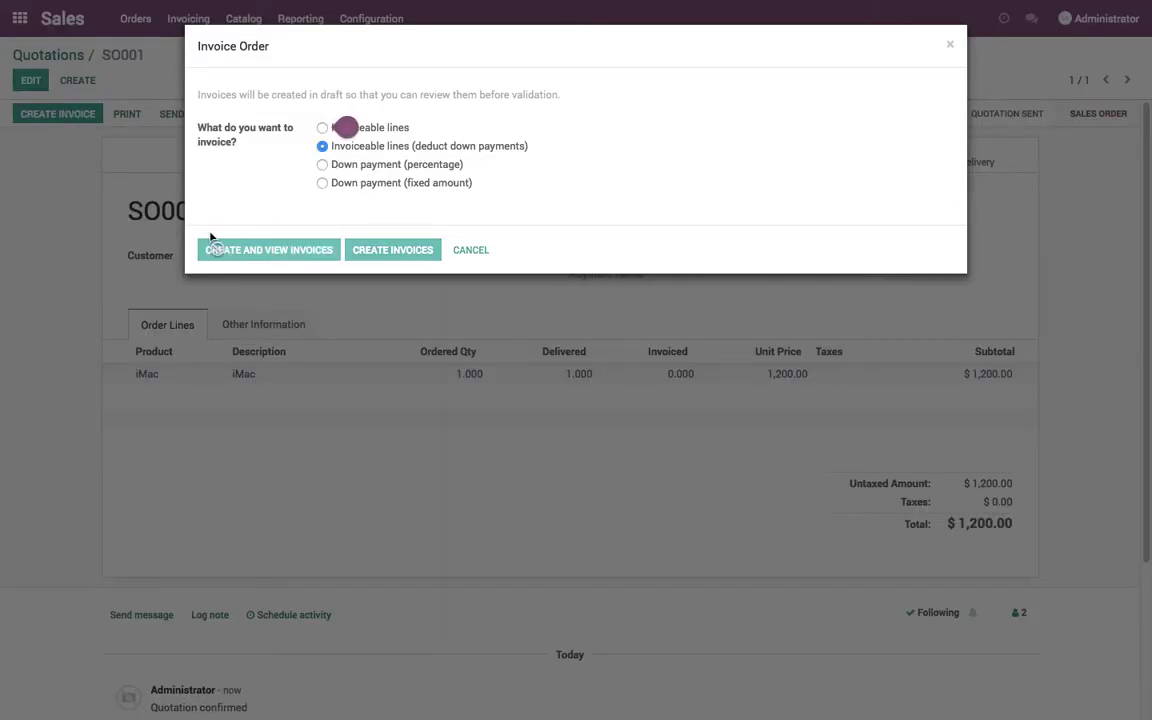
click(231, 249)
click(42, 114)
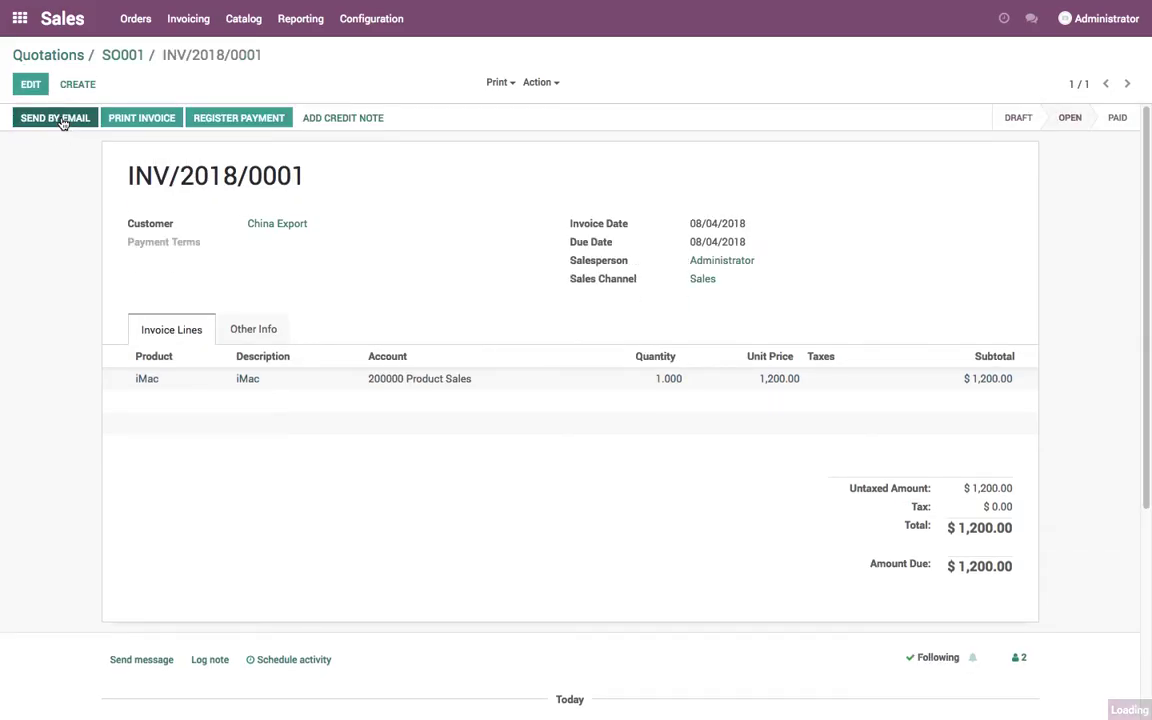
Return to Inventory and retrieve the current inventory valuation again to check the iMac's value after the sale
click(48, 55)
click(19, 18)
click(632, 150)
click(385, 19)
click(405, 69)
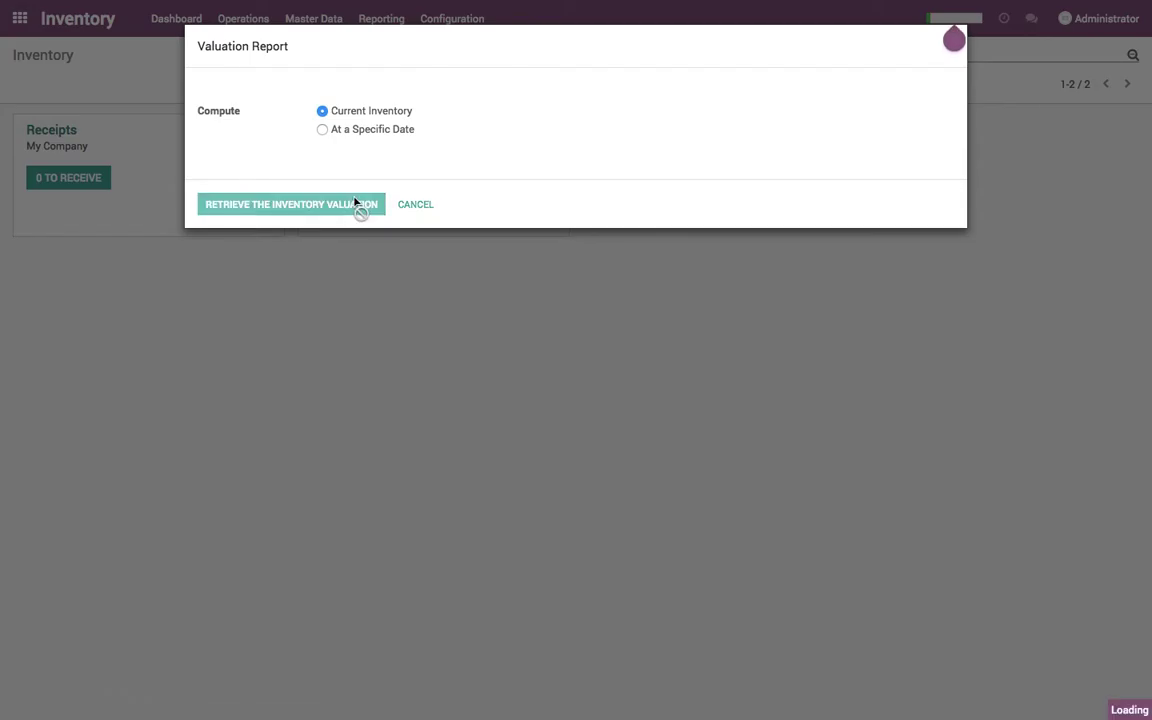
click(357, 204)
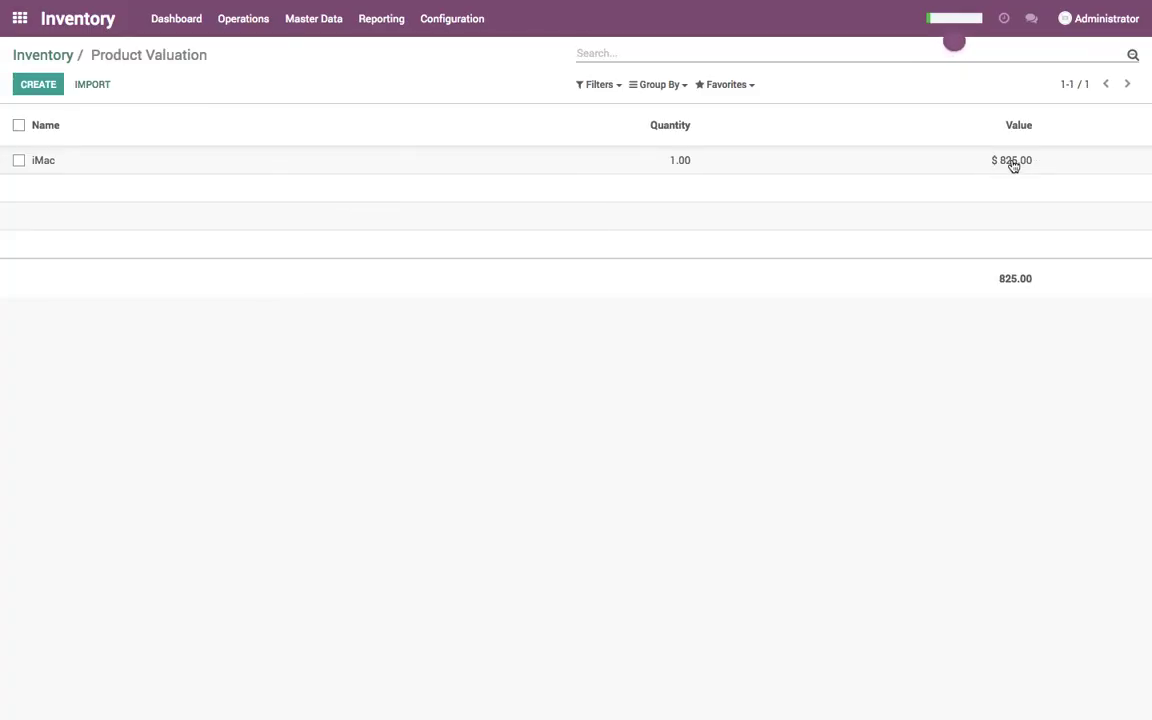
Switch to Accounting and examine the current assets and stock valuation on the Balance Sheet after the sale
click(19, 18)
click(743, 148)
click(415, 19)
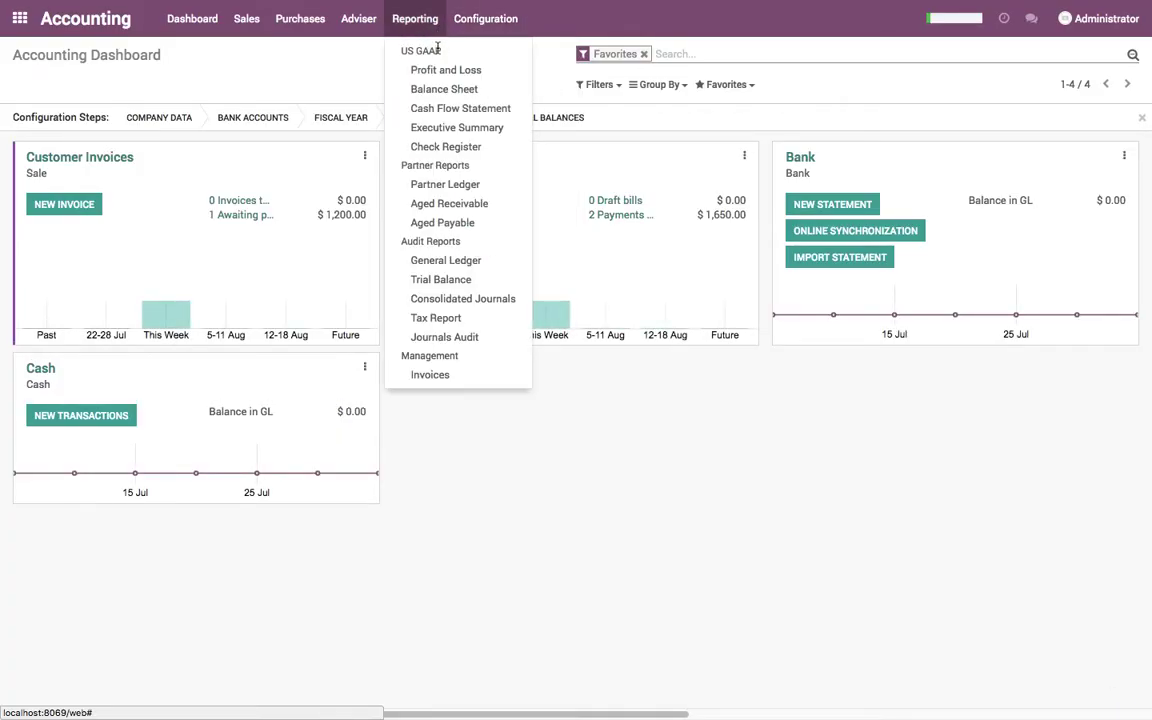
click(438, 89)
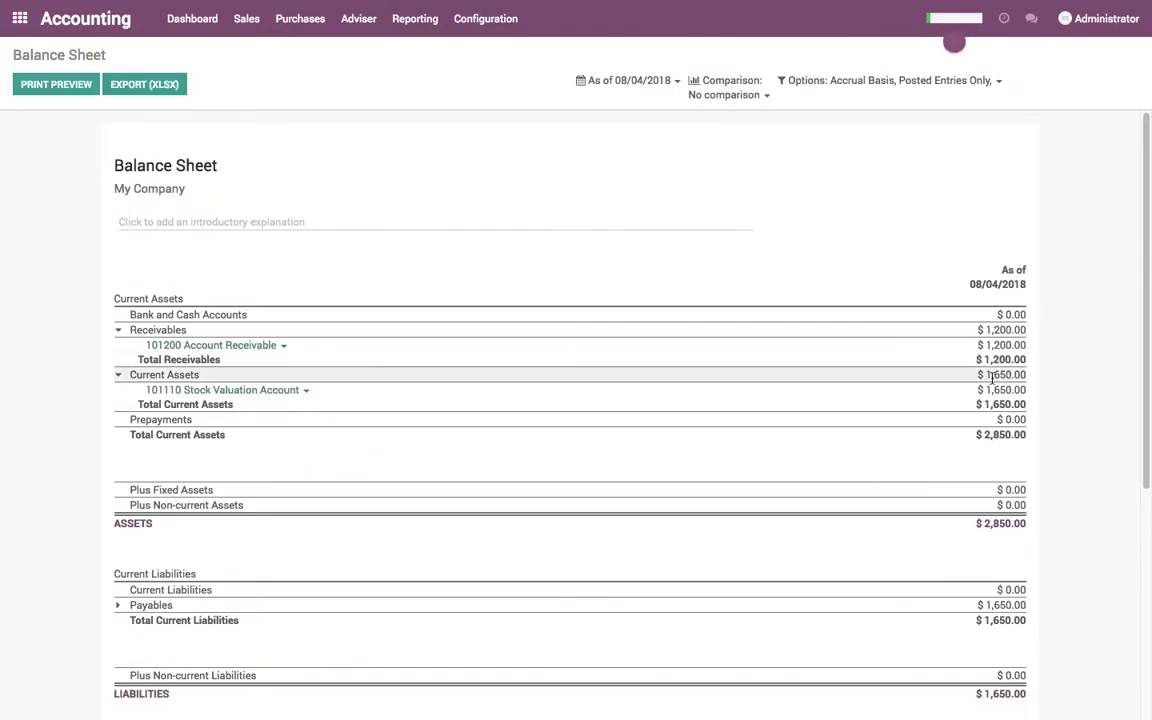
drag(988, 374, 293, 11)
Display the Profit and Loss report for 2018 and examine the income and cost of revenue
click(358, 18)
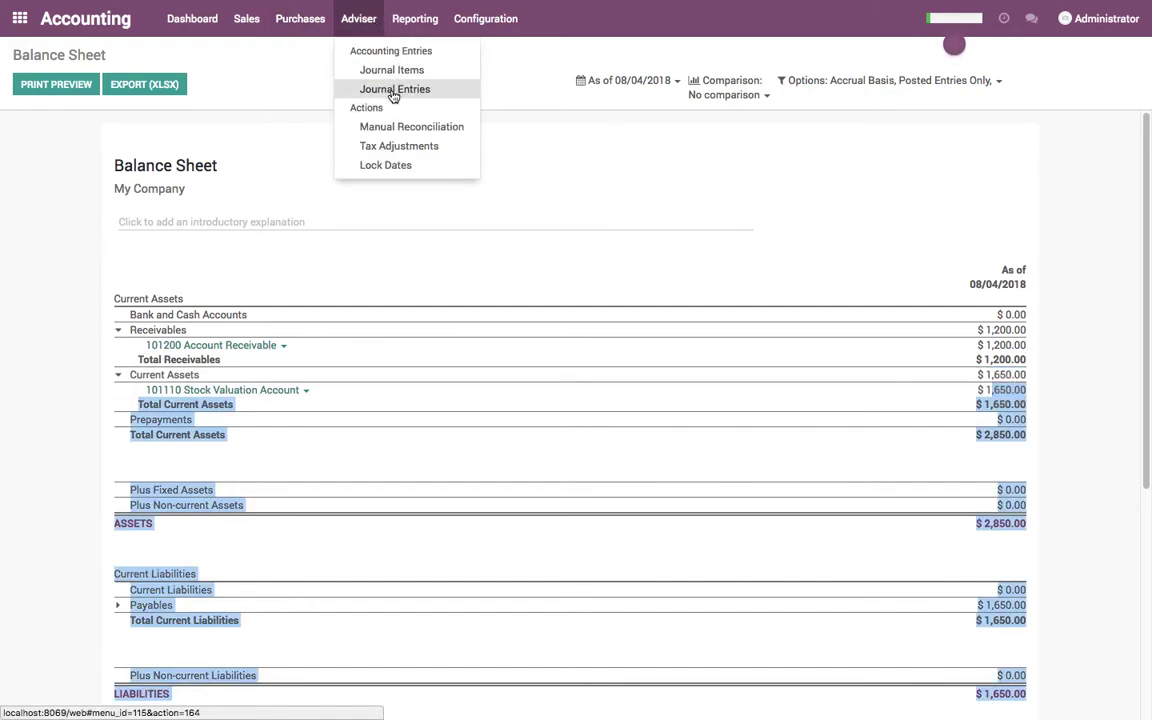
click(393, 89)
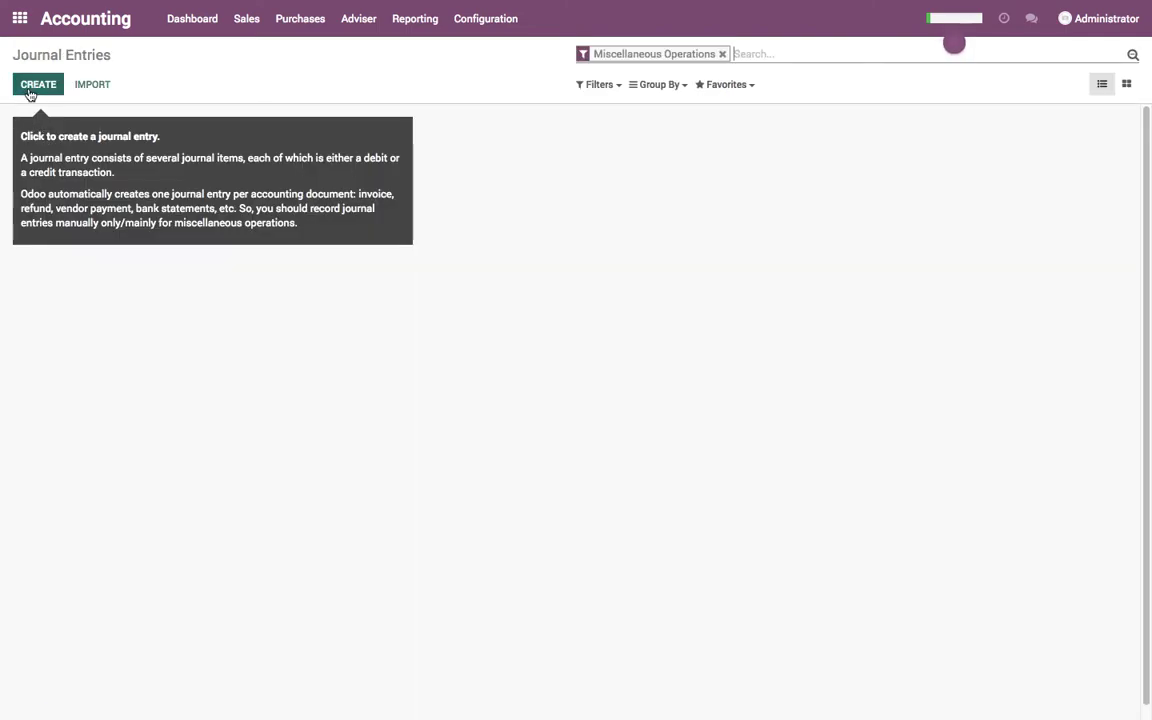
click(415, 22)
click(437, 70)
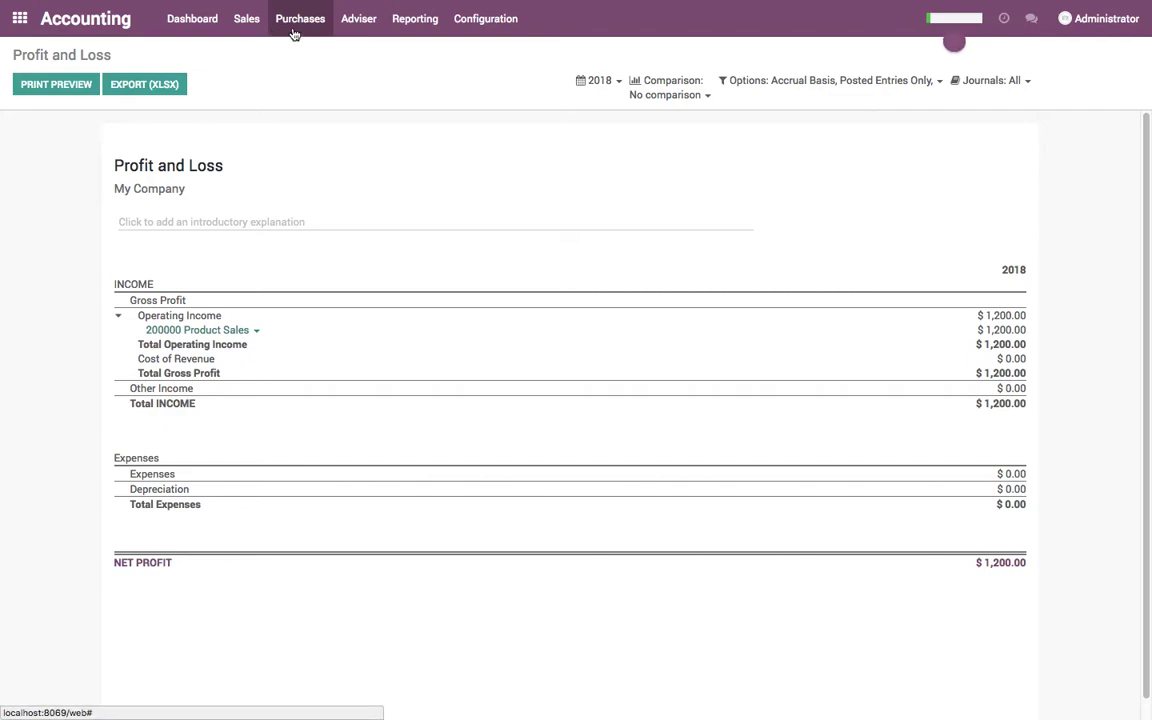
Create a journal entry in the Stock Journal (USD) with the reference "Inventory Valuation / Weekly"
click(358, 20)
click(385, 88)
click(38, 84)
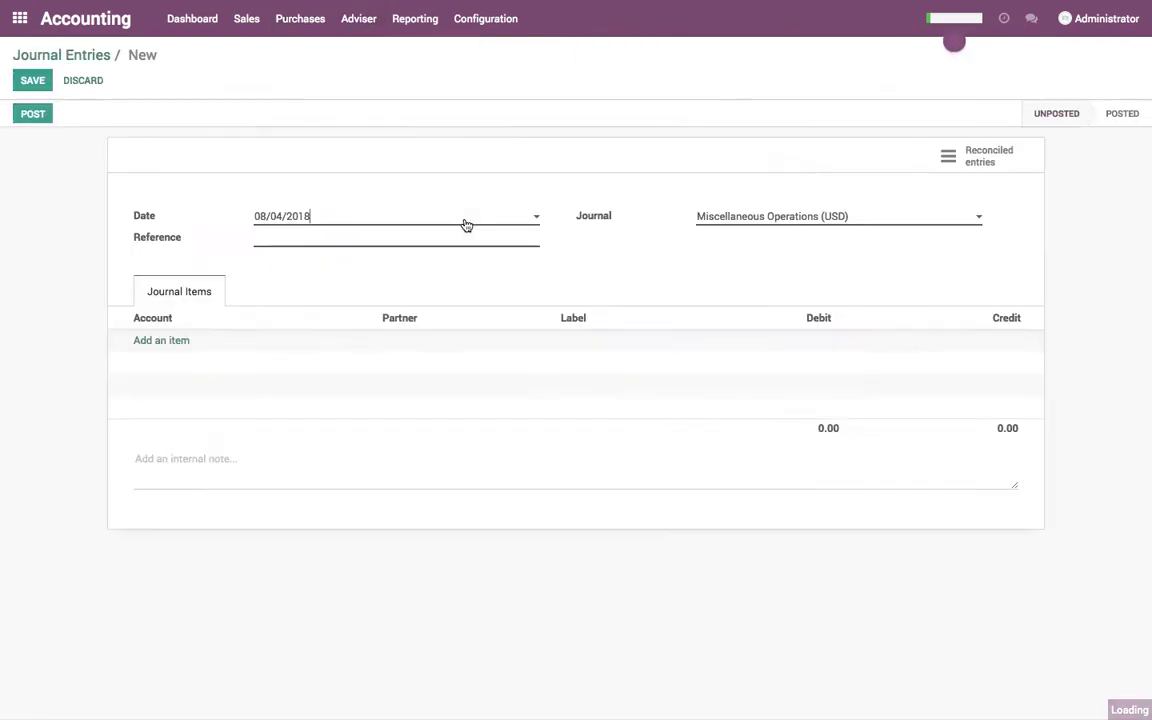
click(823, 217)
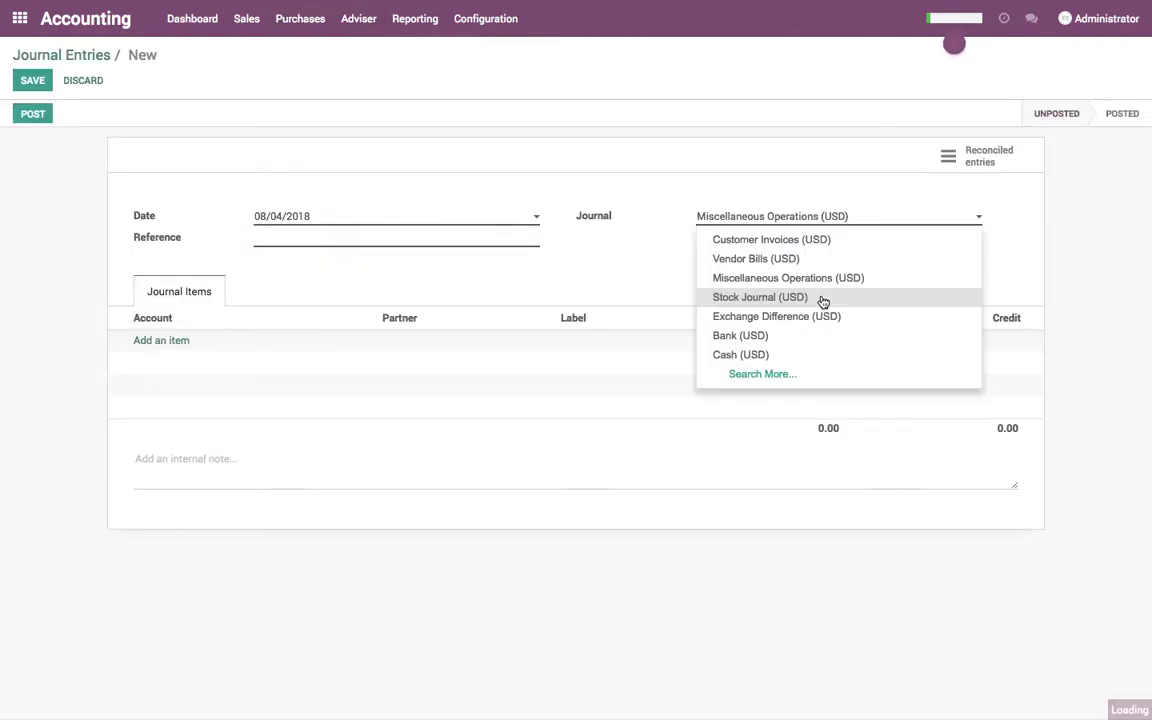
click(823, 297)
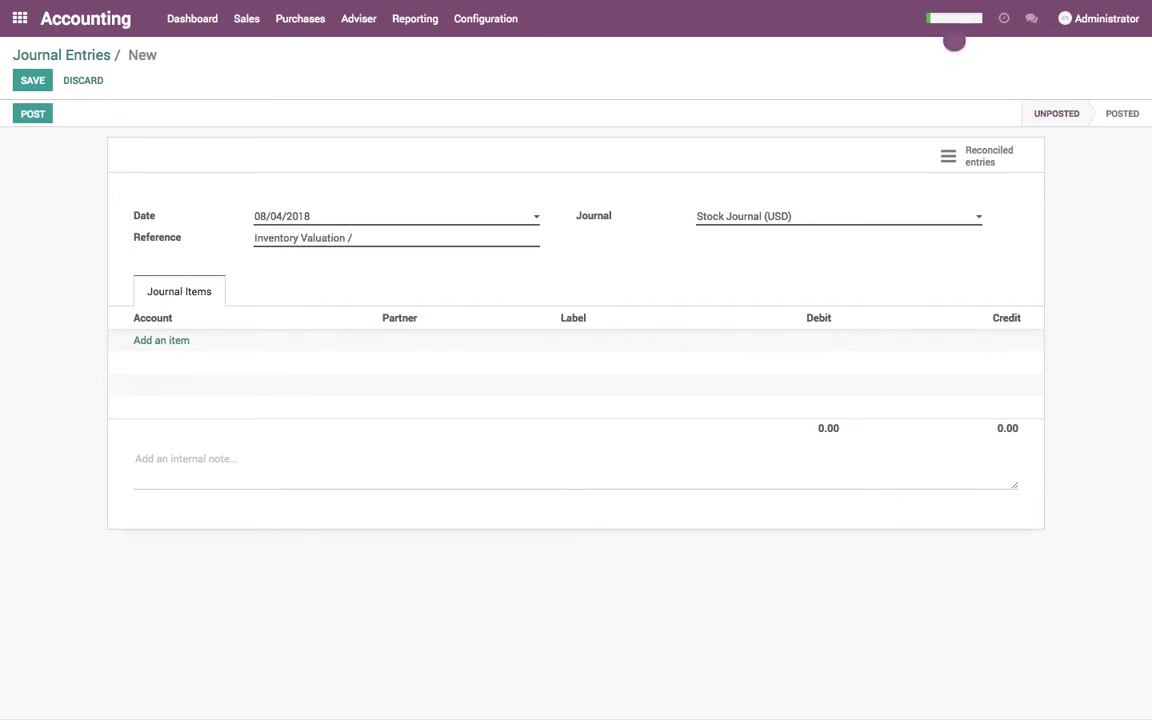
Add a journal item on the 101110 Stock Valuation Account labelled COGS with a credit of 825
click(180, 341)
text(val)
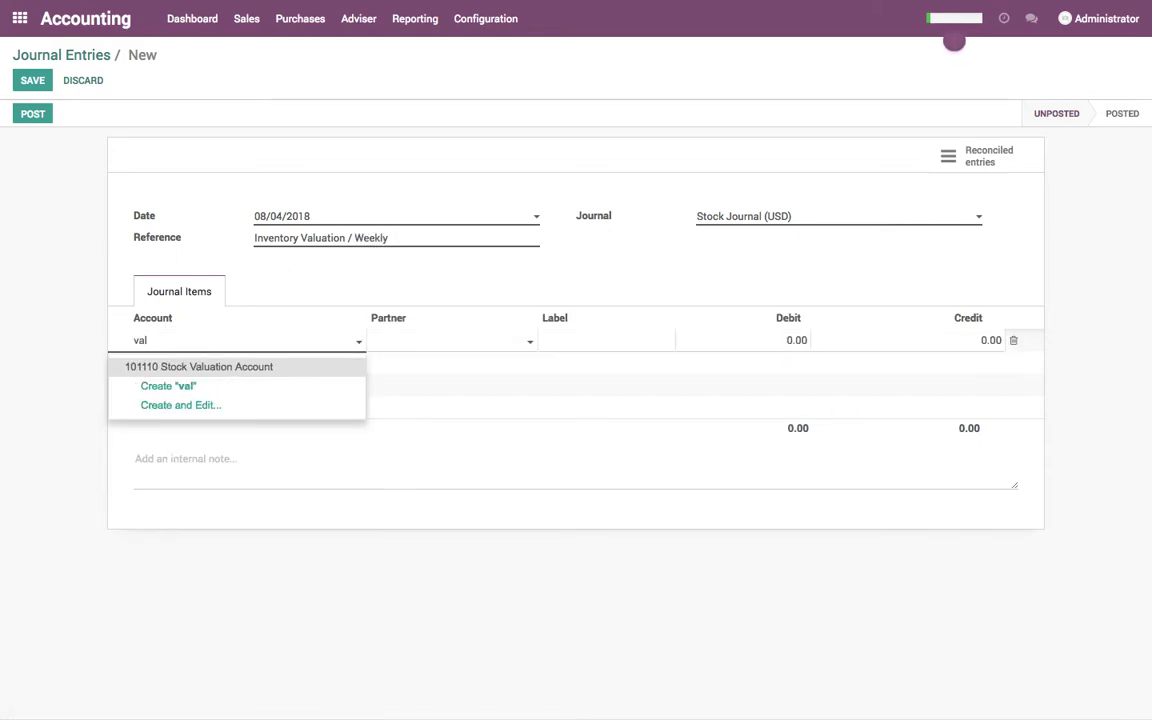
key(Tab)
key(Tab)
text(COG)
key(Tab)
key(Tab)
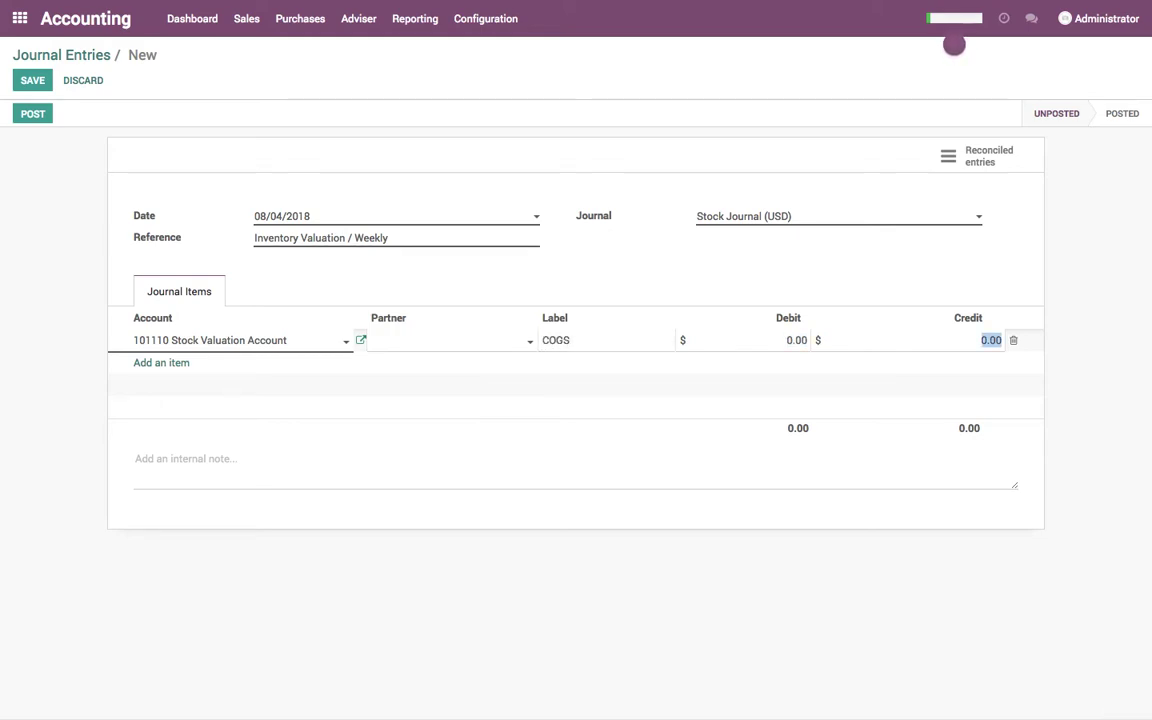
text(825)
key(Tab)
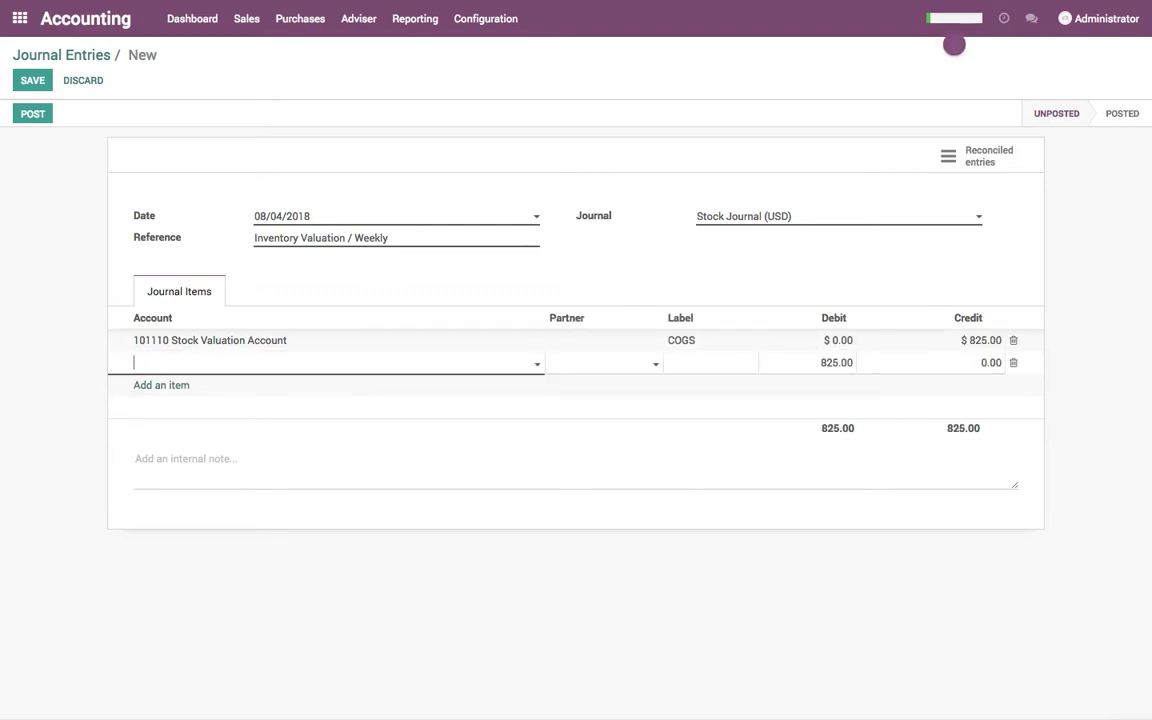
Assign the 825 debit line to the 220000 Expenses account and label it COGS
text(exp)
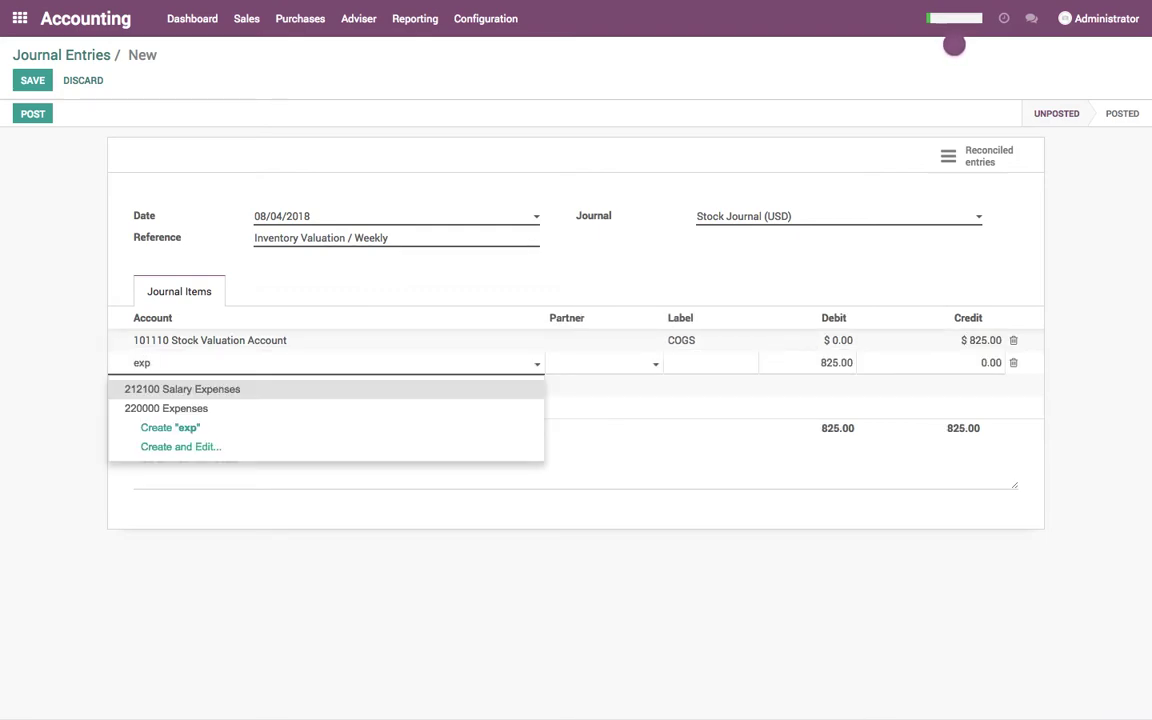
key(Down)
key(Return)
key(Tab)
key(Tab)
text(COG)
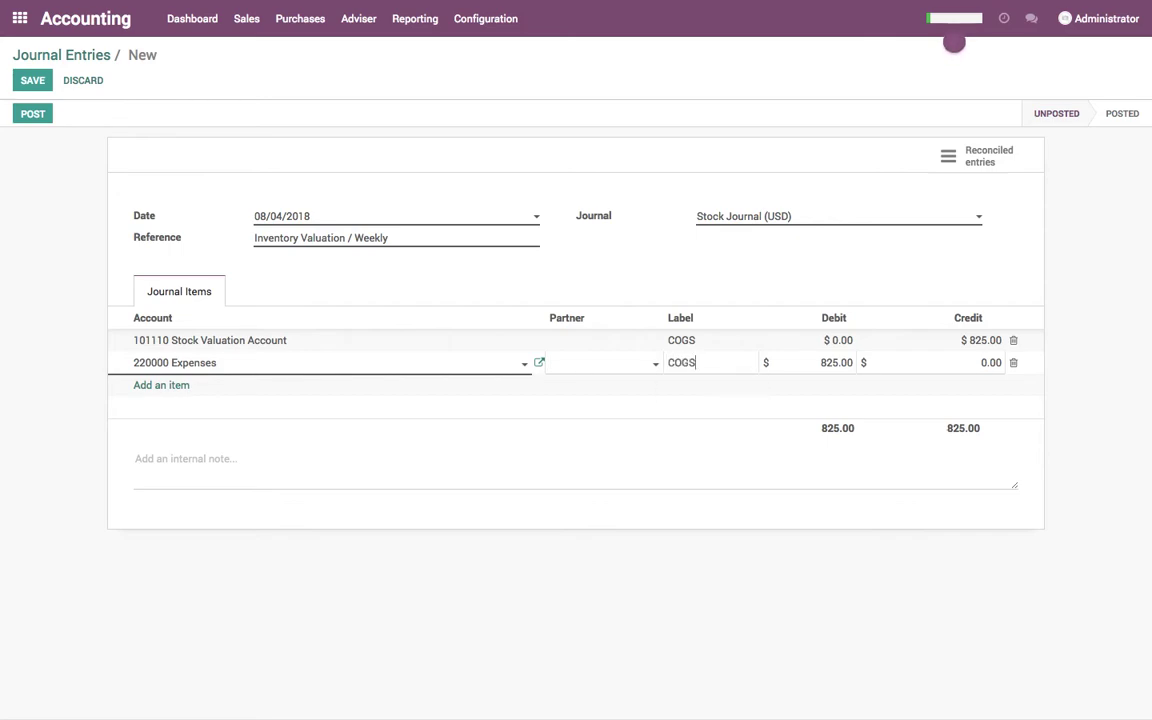
Save the Inventory Valuation / Weekly journal entry and post it
click(861, 450)
click(32, 80)
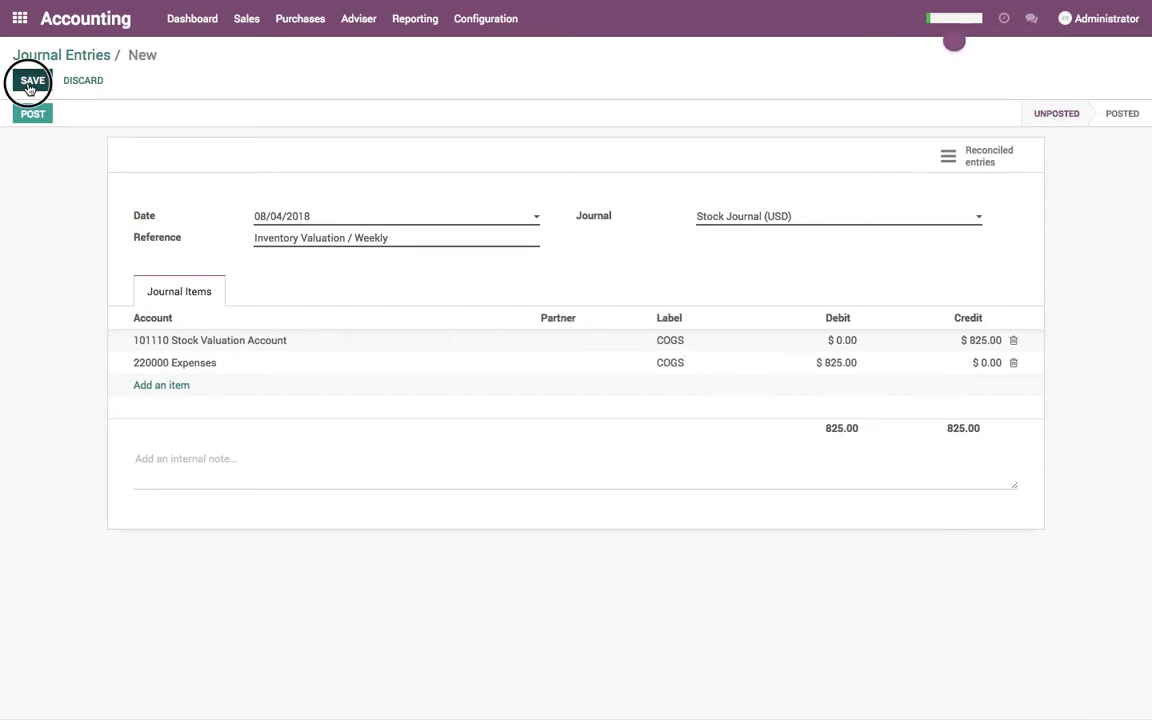
click(33, 118)
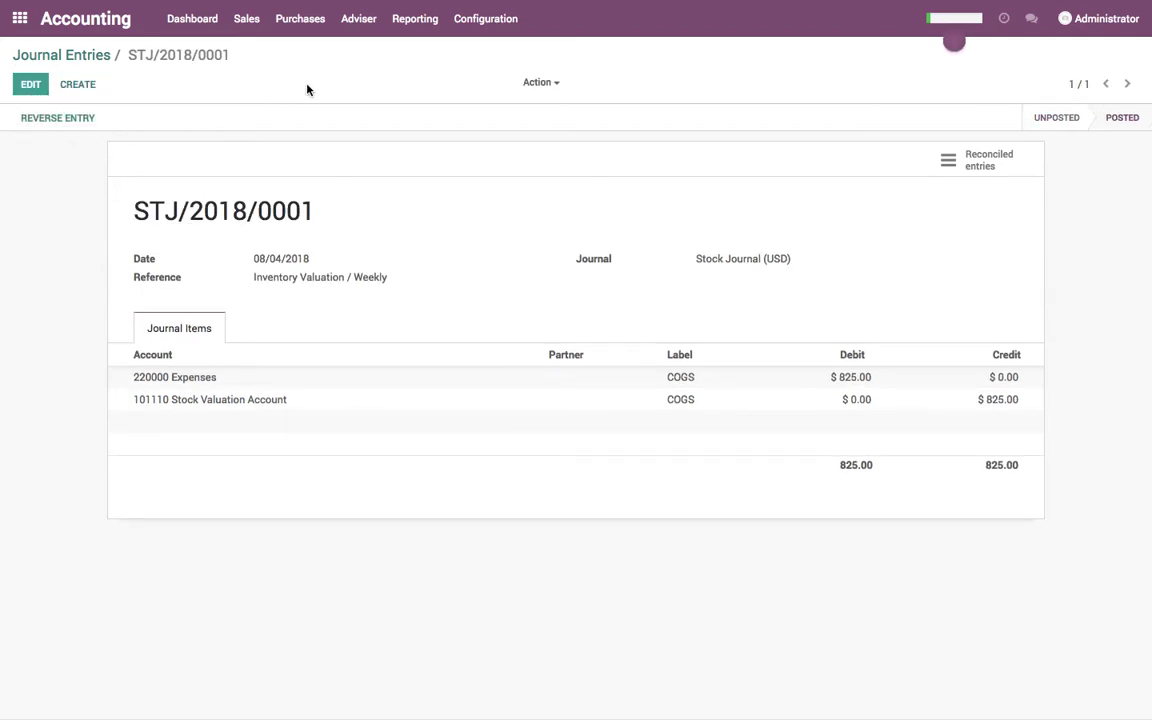
Display the Profit and Loss report for 2018 and examine the expenses and net profit
click(405, 28)
click(445, 70)
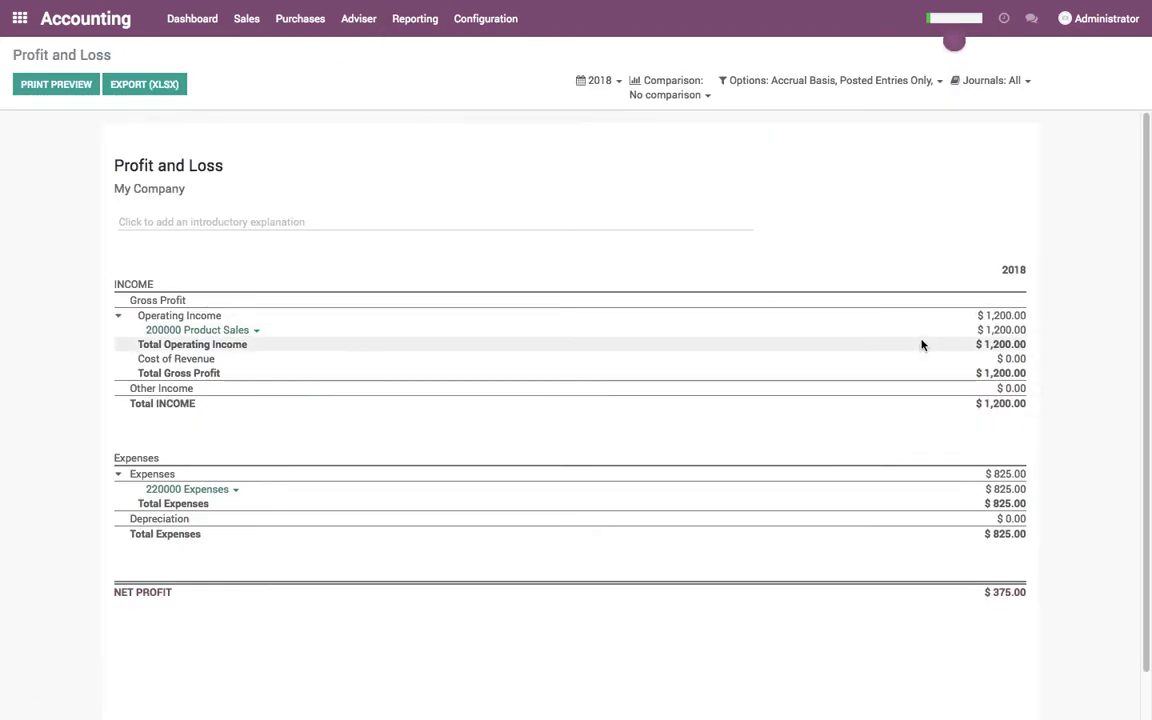
double_click(1012, 592)
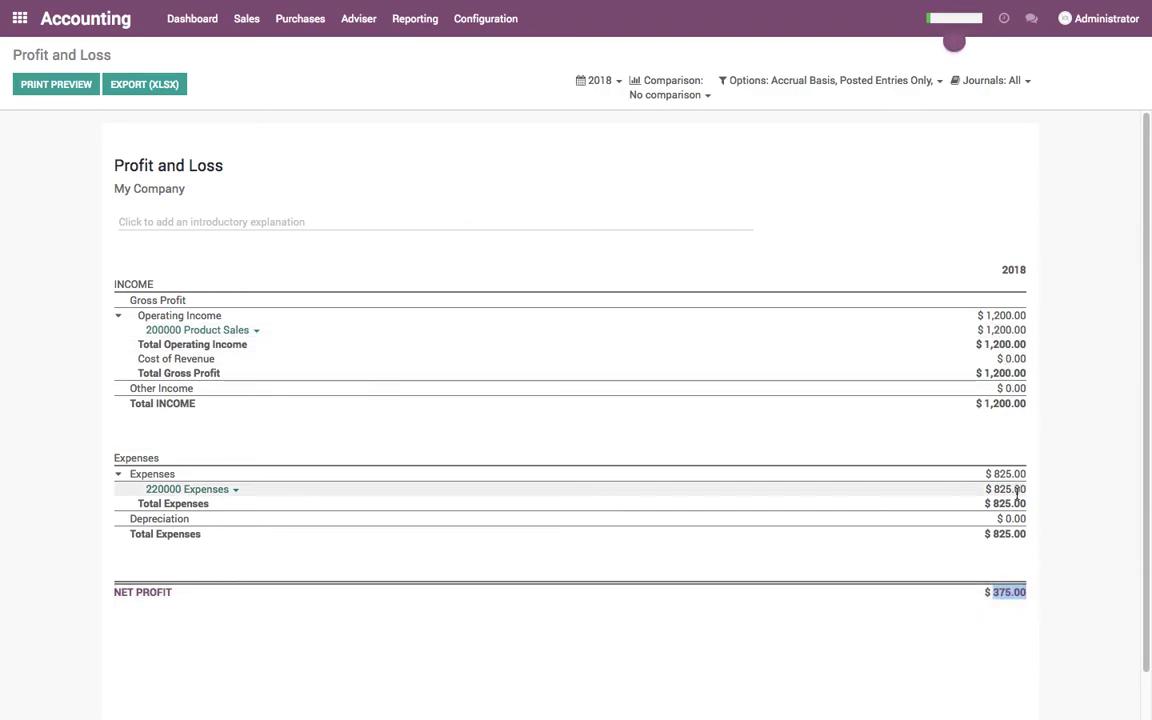
Display the Balance Sheet and examine the current assets value of the stock valuation account
click(19, 18)
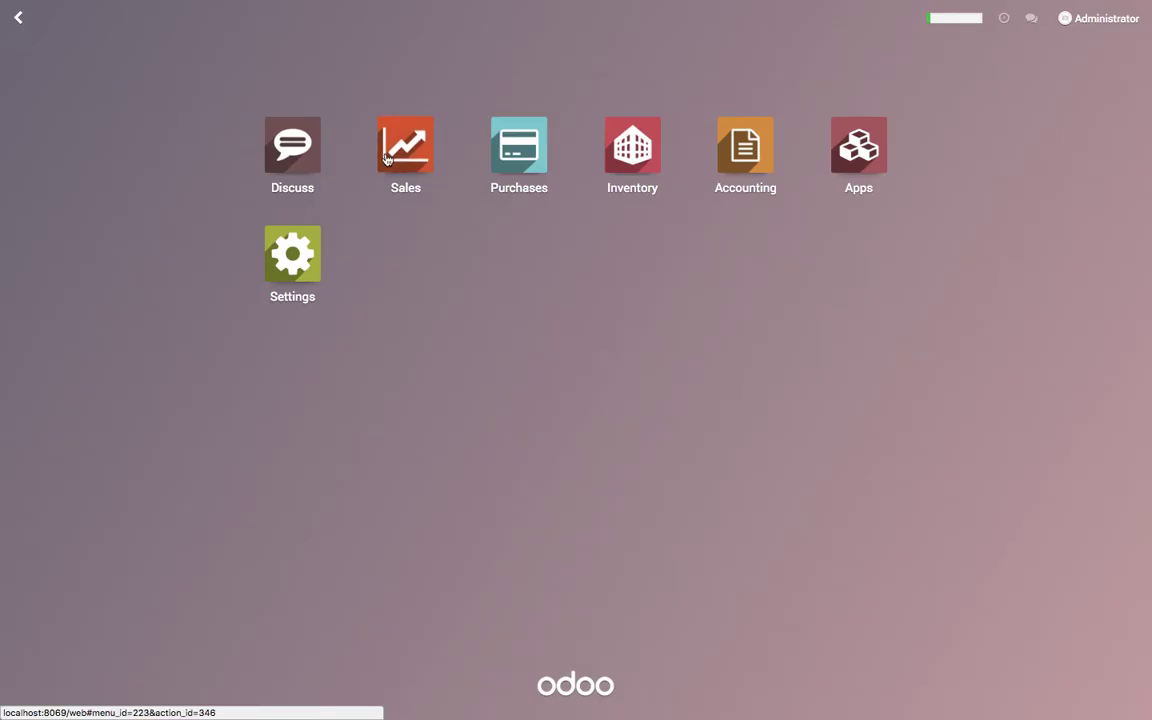
click(401, 160)
click(22, 20)
click(779, 172)
click(432, 19)
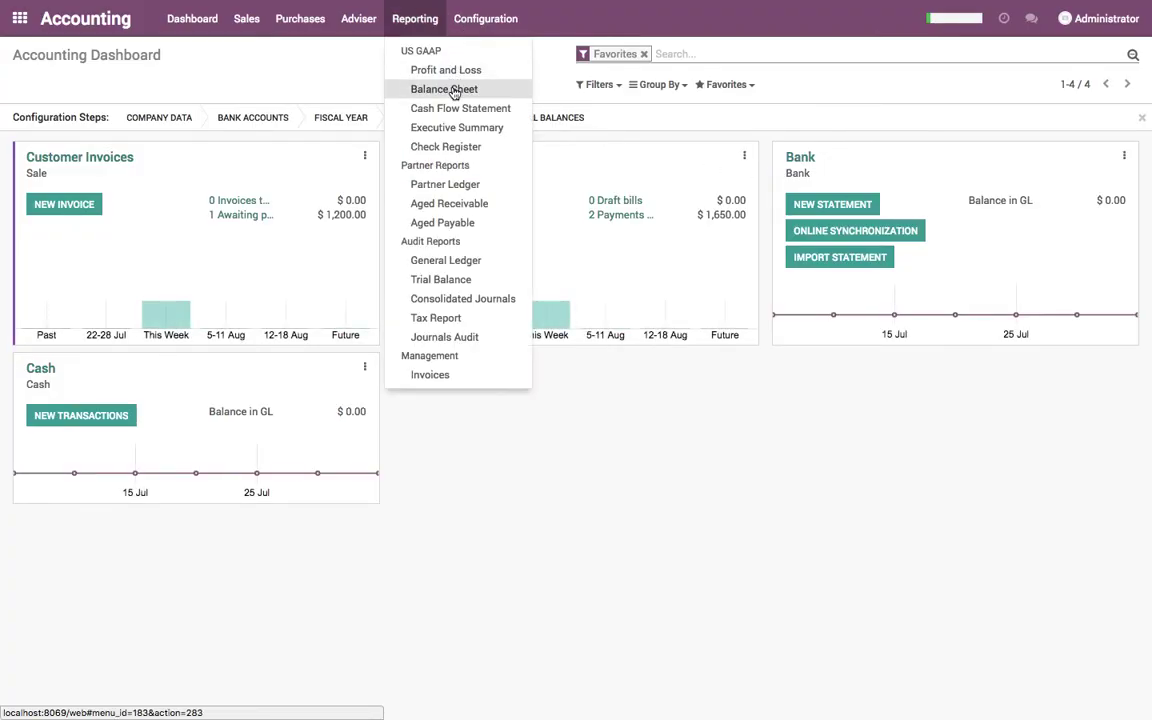
click(458, 90)
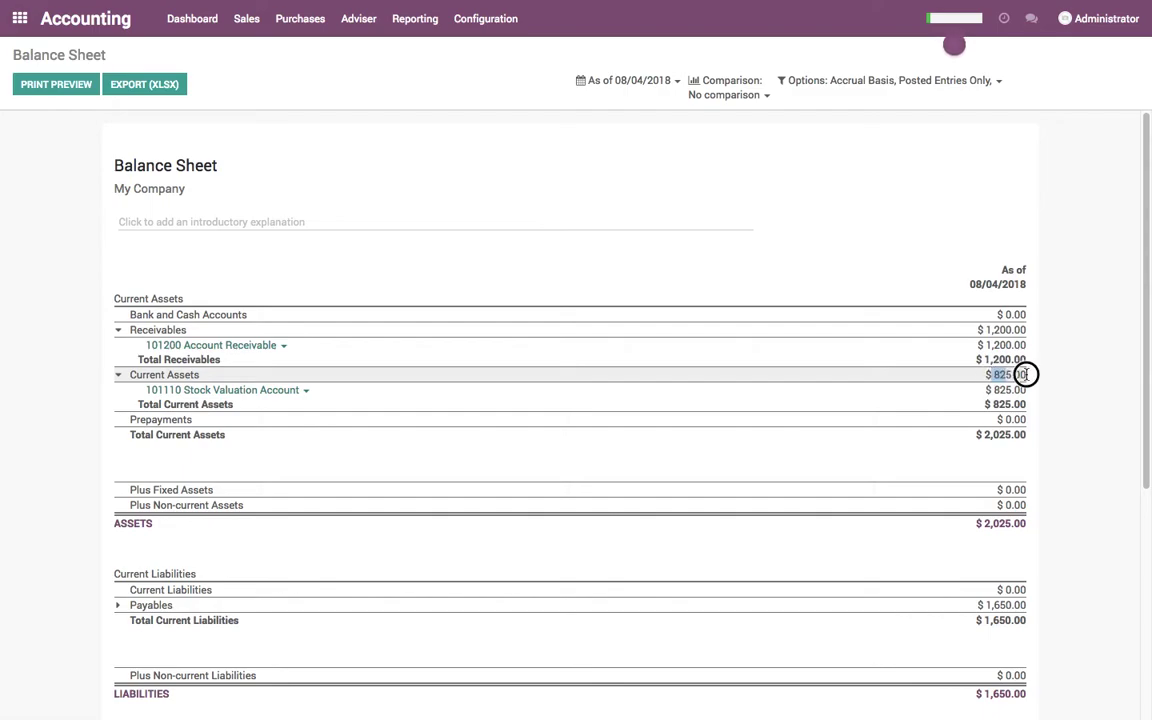
drag(995, 374, 1030, 700)
Switch to the Sales app and create a quotation for the customer China Export
click(27, 18)
click(400, 152)
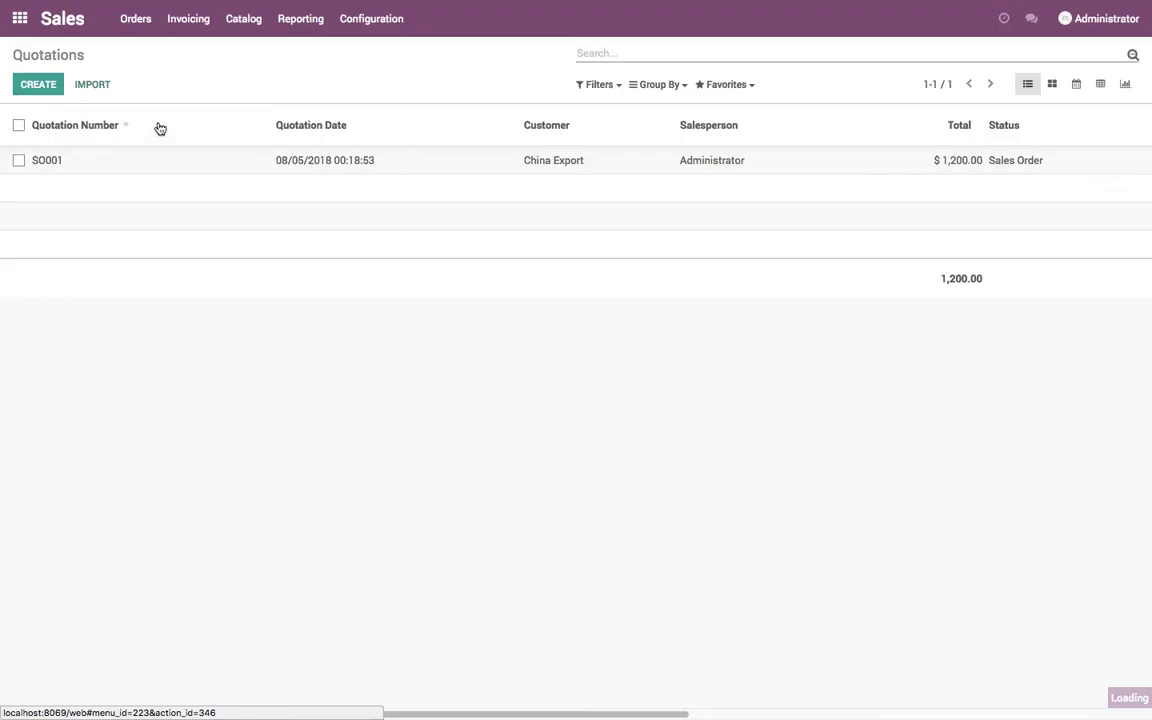
click(50, 82)
click(345, 221)
click(378, 244)
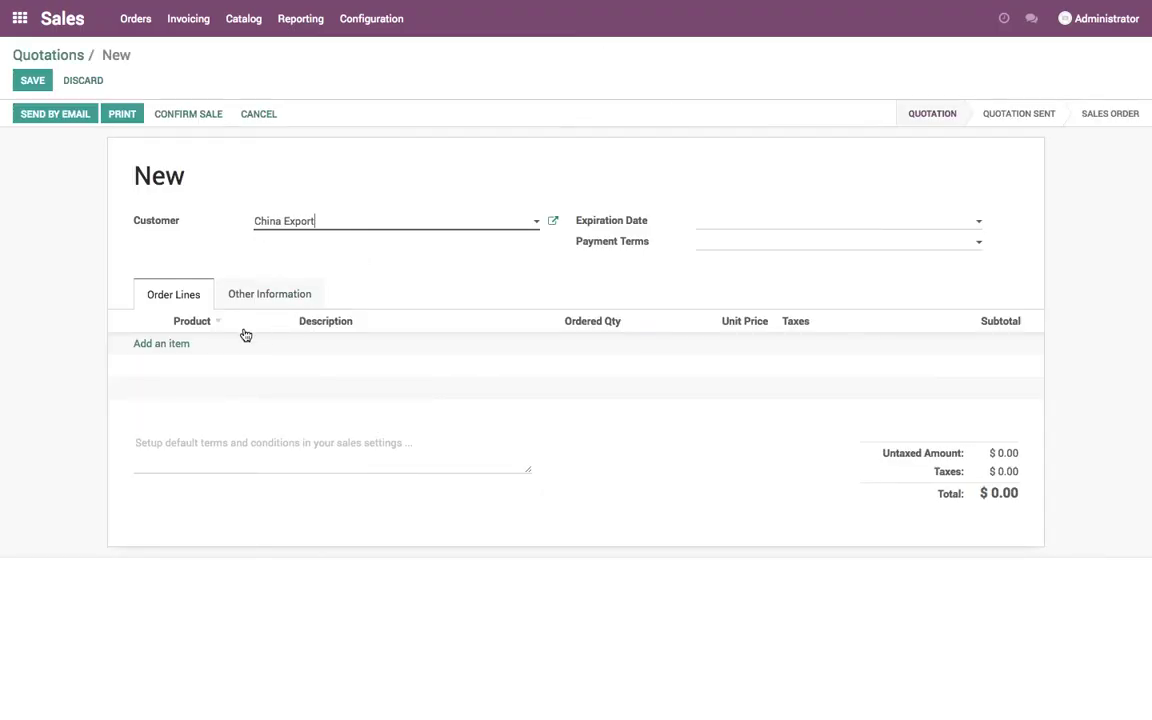
Add an order line for one iMac to the quotation and save it
click(188, 343)
click(188, 344)
click(193, 369)
key(Tab)
click(608, 446)
click(33, 80)
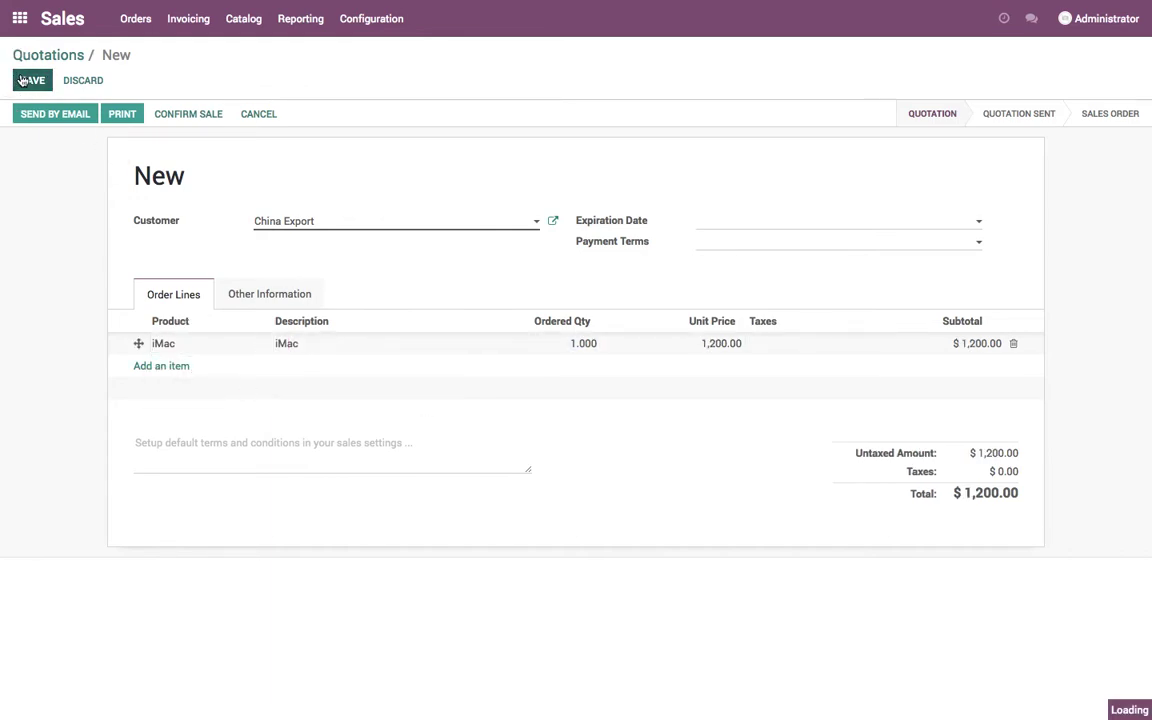
Confirm the iMac sale and validate its delivery order for the full quantity
click(211, 119)
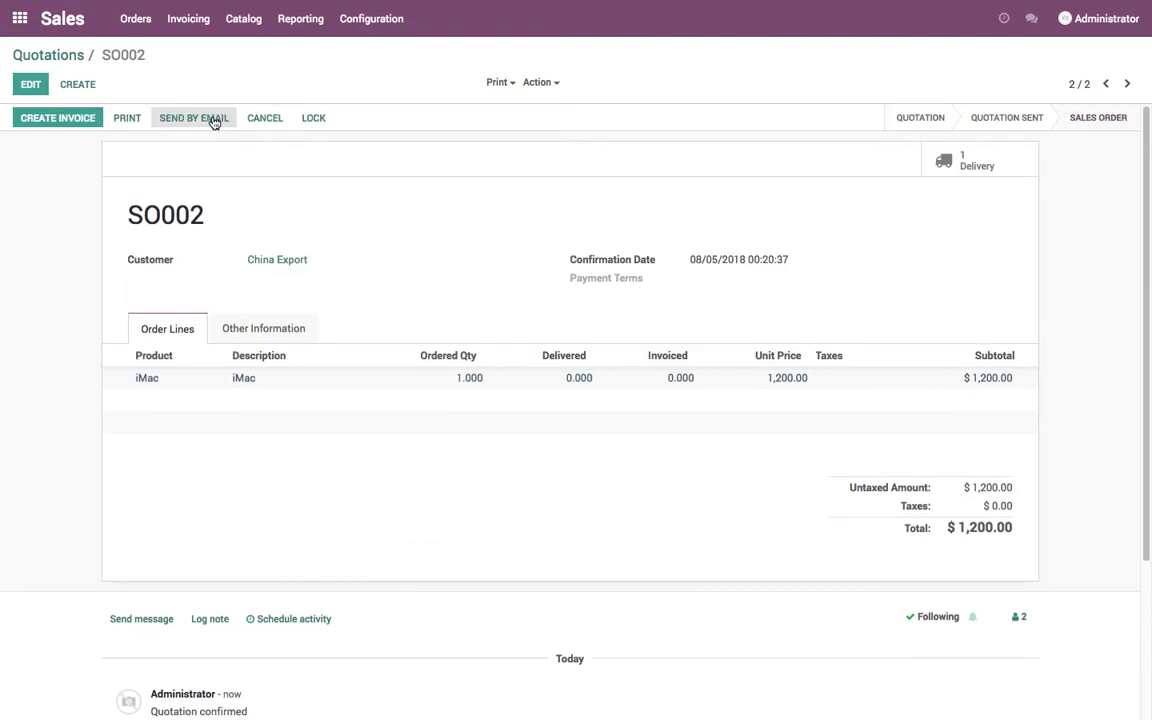
click(1022, 162)
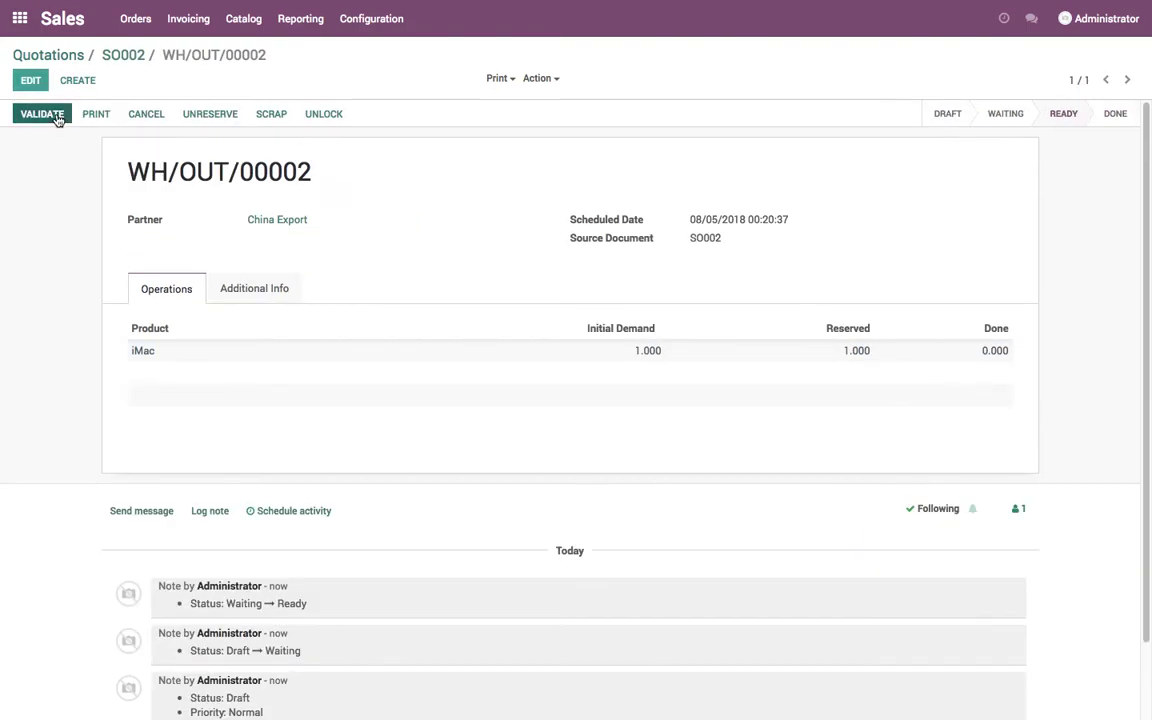
click(45, 114)
click(220, 170)
Create an invoice for the delivered iMac from sales order SO002 and validate it
click(123, 54)
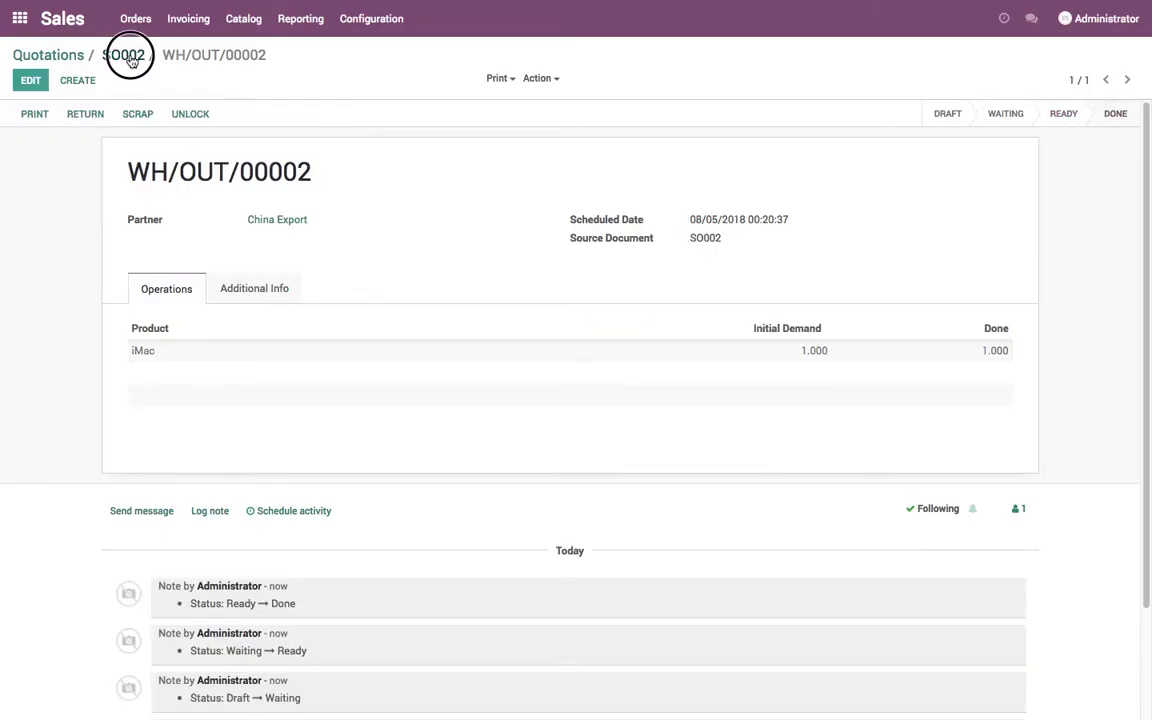
click(55, 116)
click(229, 247)
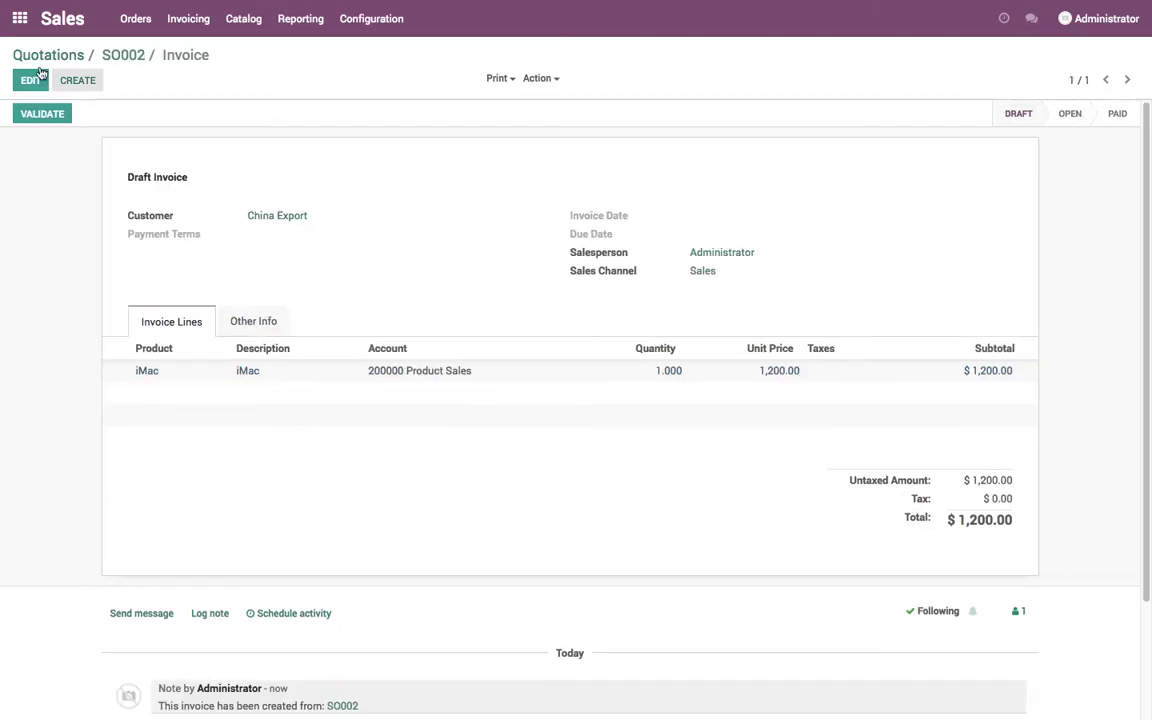
click(57, 113)
Switch to the Inventory app and retrieve the inventory valuation report to check the remaining stock value
click(21, 20)
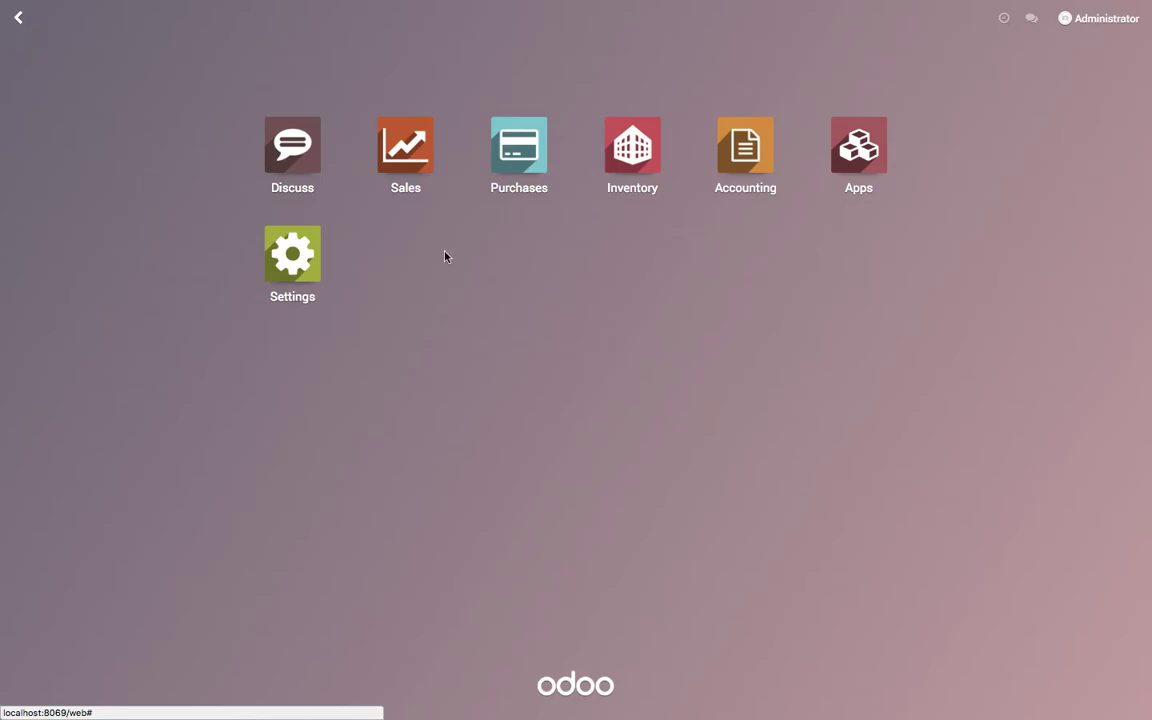
click(632, 145)
click(381, 18)
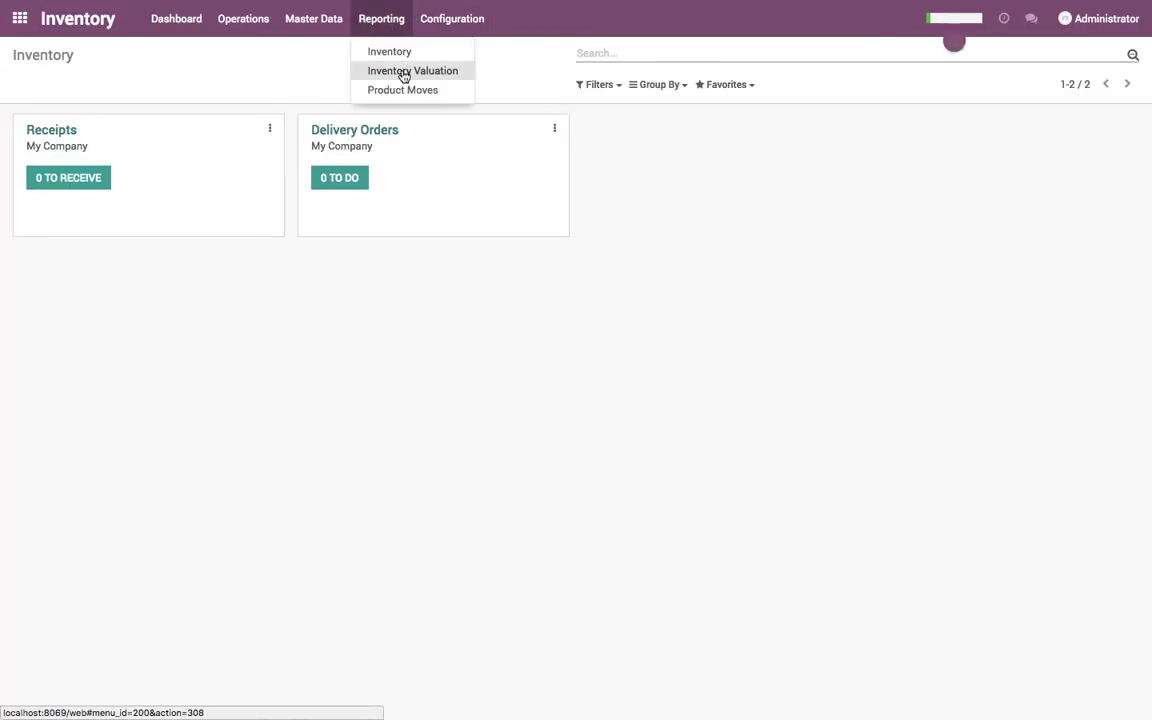
click(404, 72)
click(358, 199)
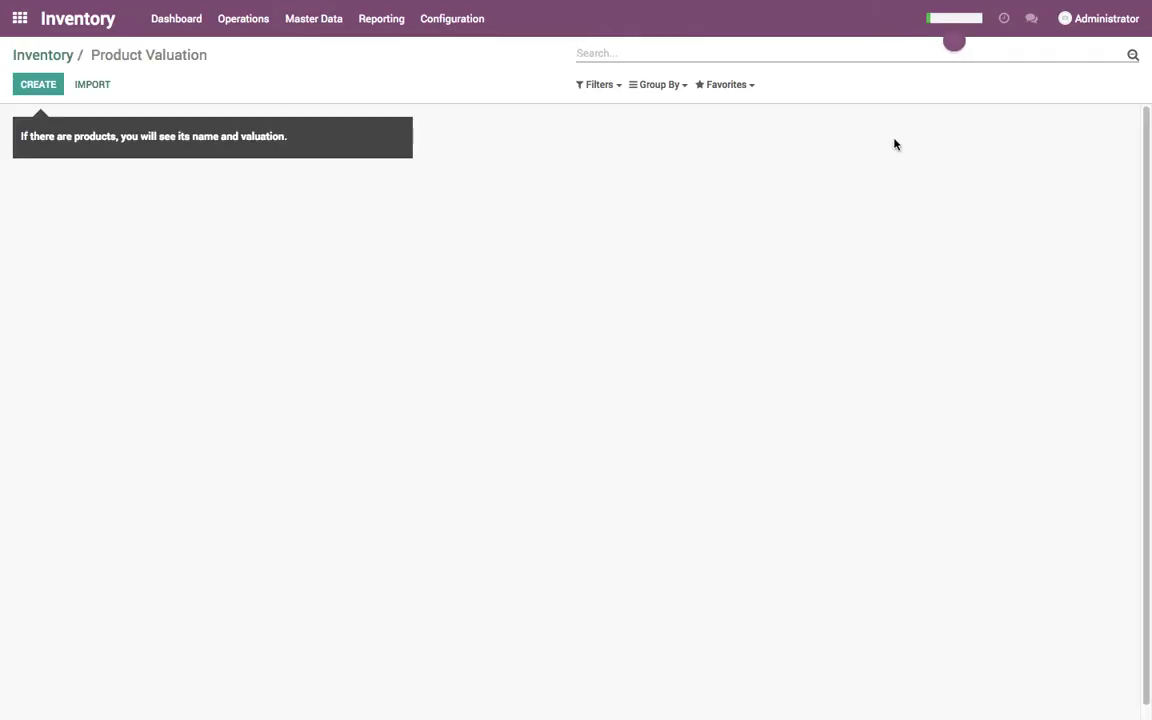
Switch to the Accounting app, display the Balance Sheet and examine the current assets, liabilities and equity
click(20, 18)
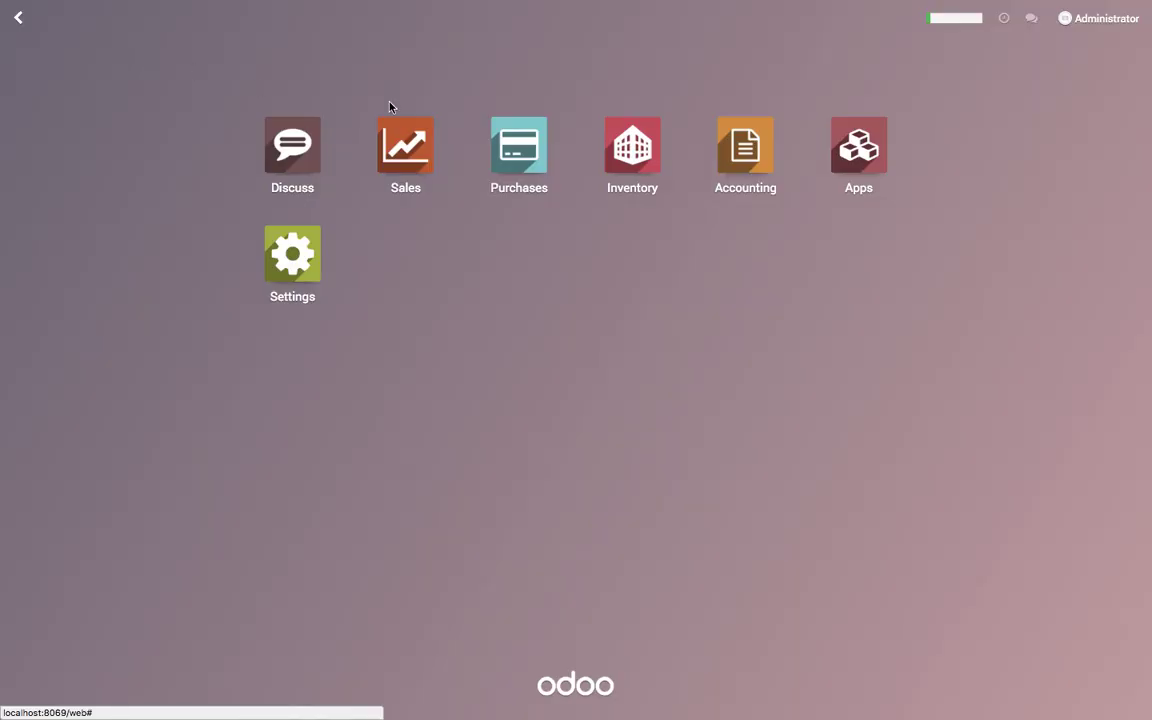
click(743, 147)
click(420, 19)
click(444, 89)
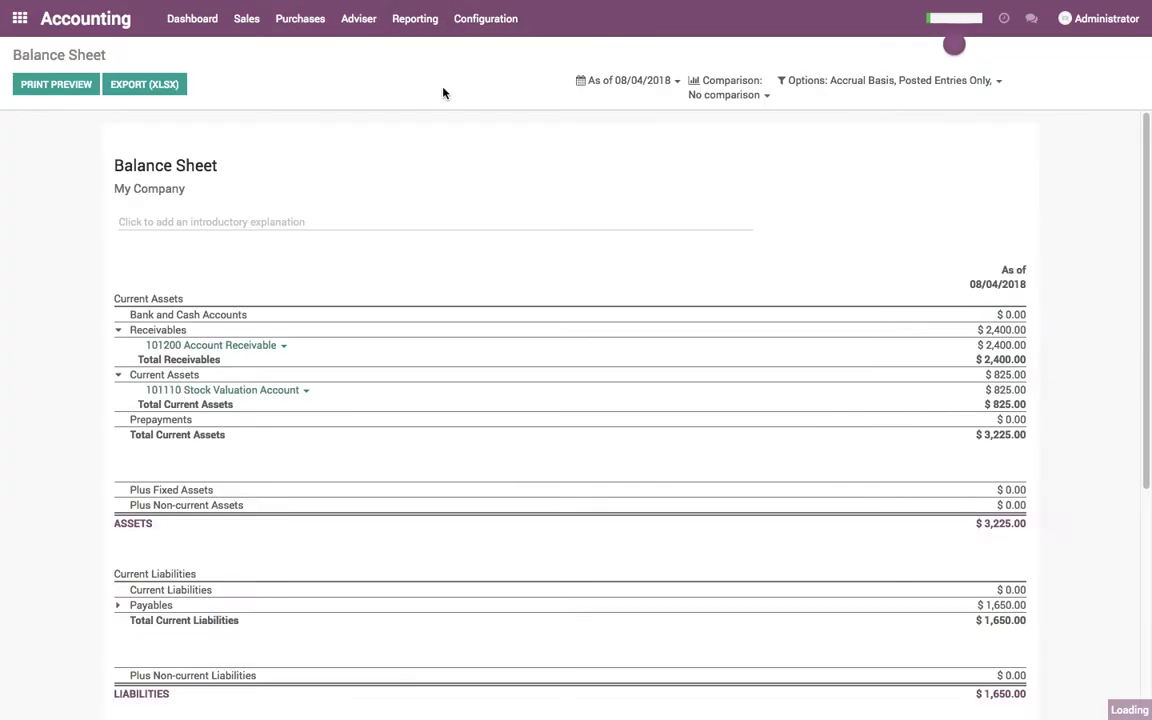
double_click(1012, 374)
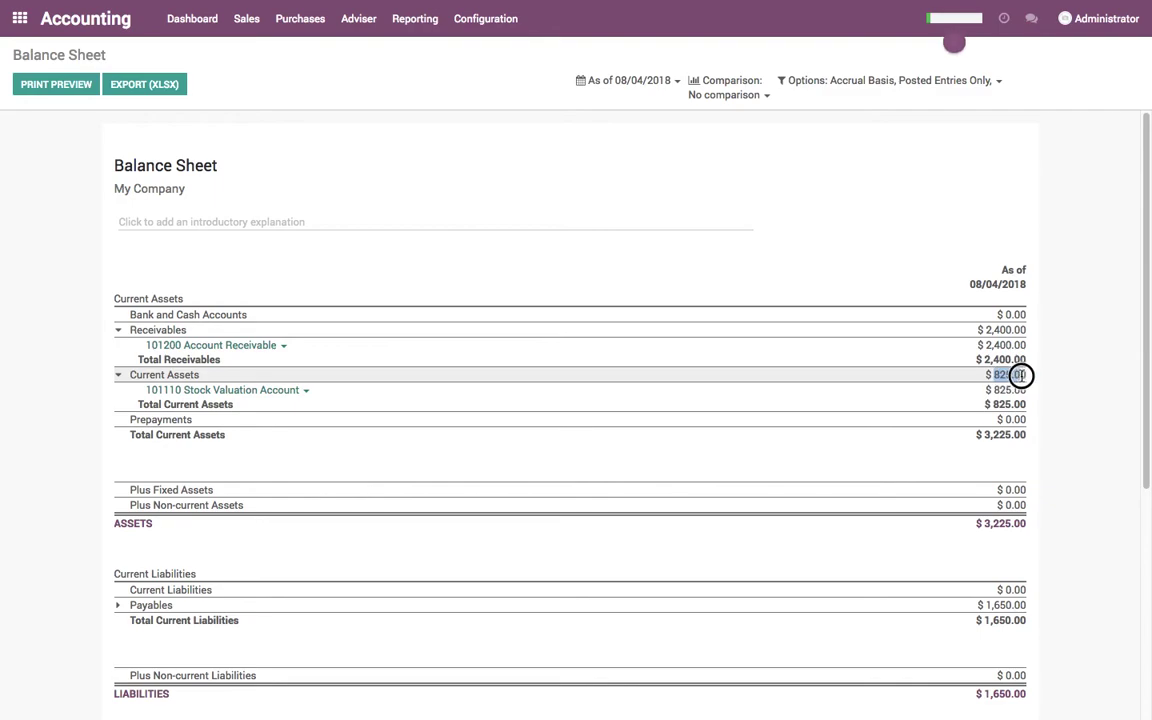
scroll(1005, 486, down, 3)
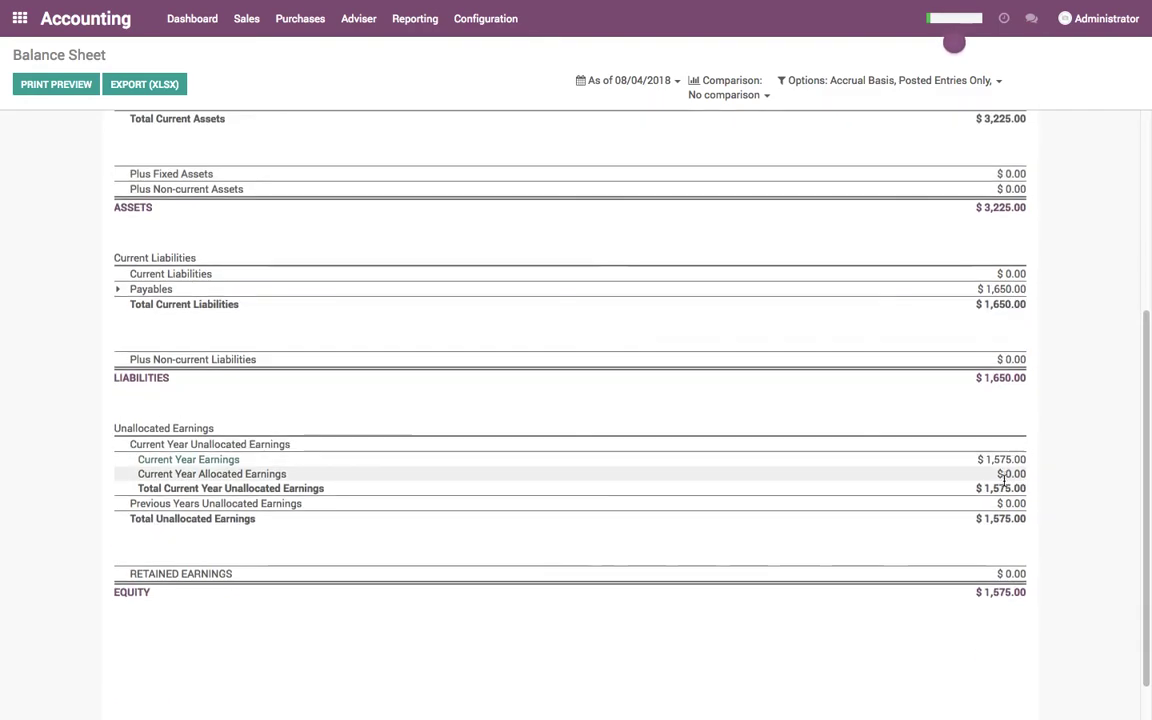
Open the Profit and Loss report behind Current Year Earnings and examine the net profit
click(226, 461)
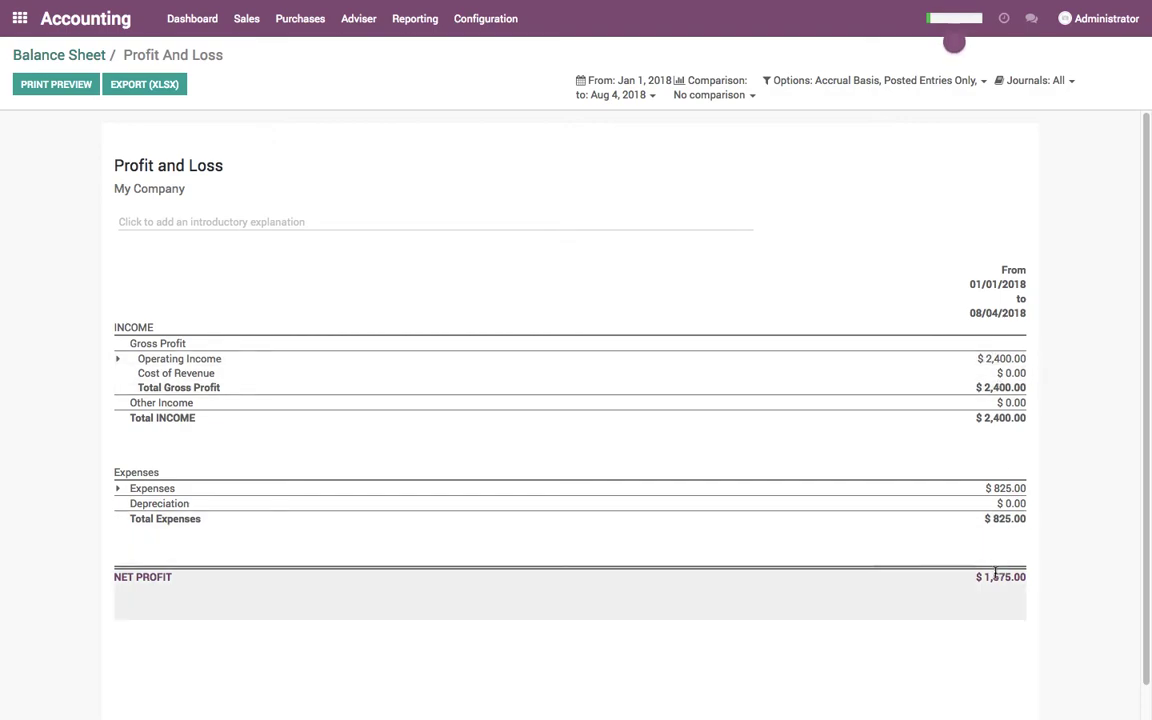
drag(987, 576, 1044, 572)
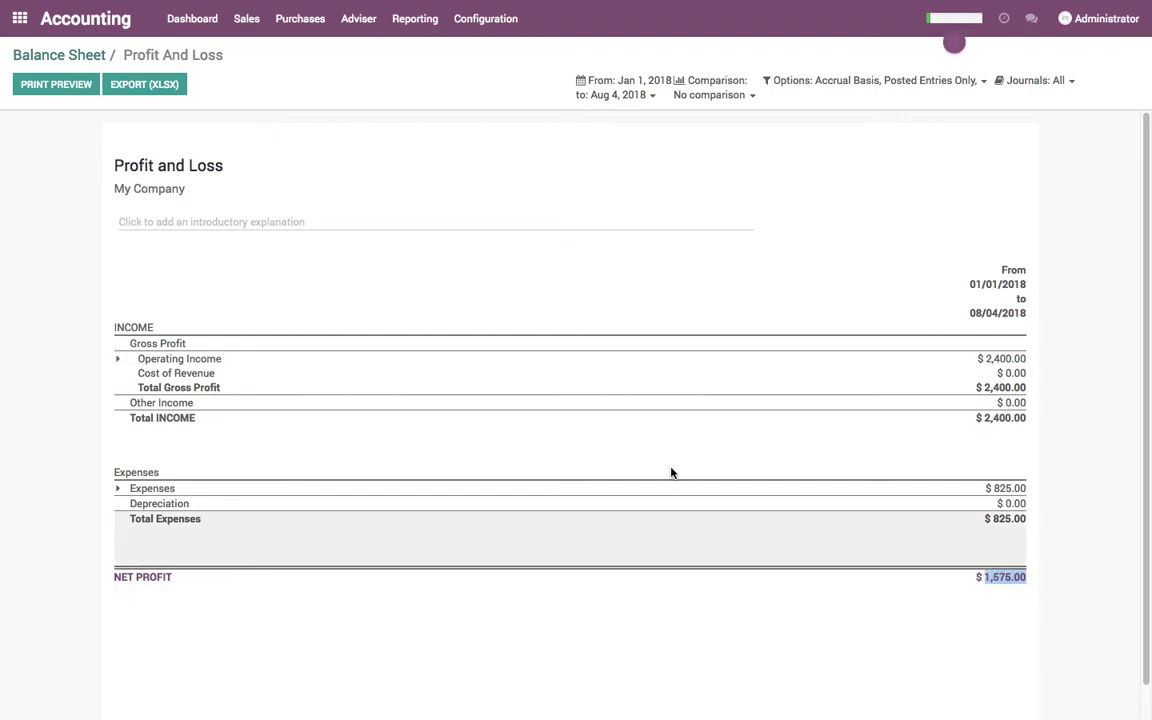
click(356, 20)
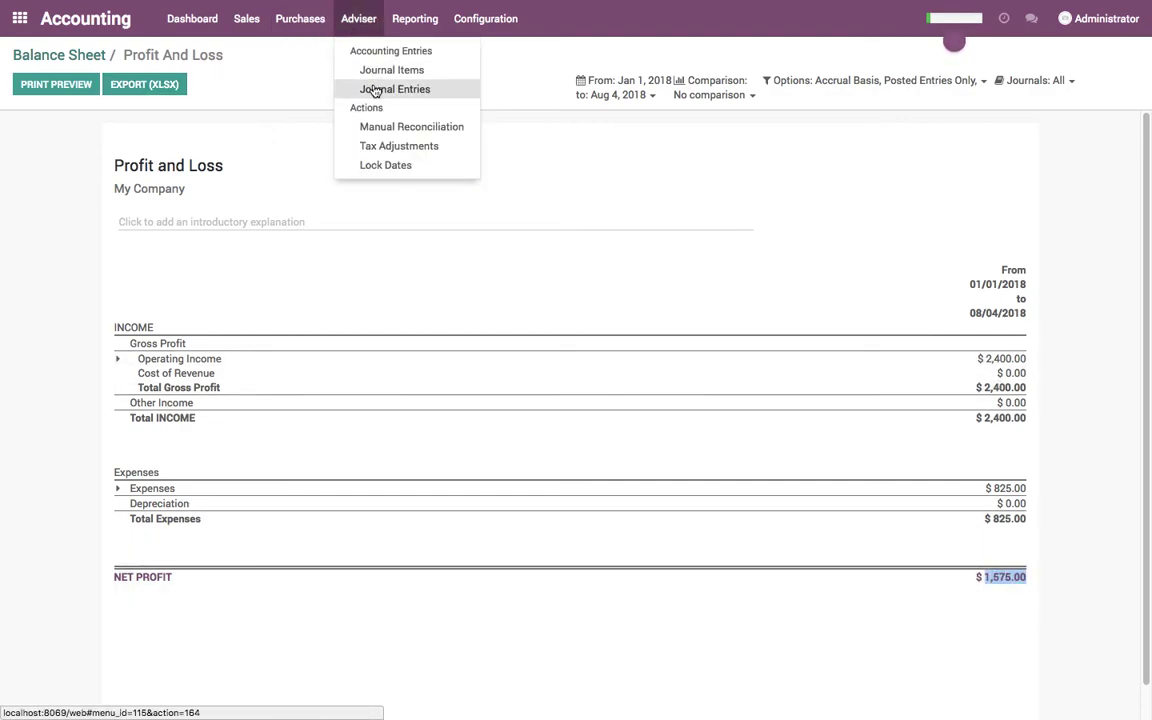
Save the report introduction "To check the accurate profit lets update the inventory valuation and cost of goods sold"
click(257, 221)
text(To check the accurate)
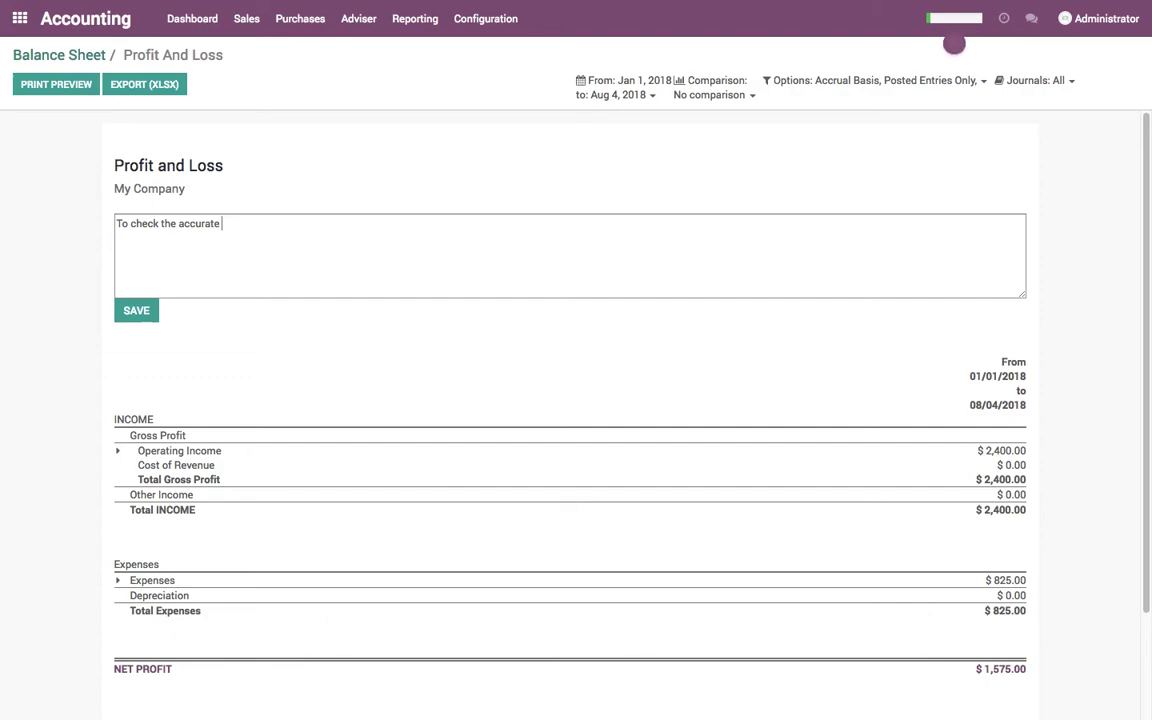
text( profit lets update the inventory v)
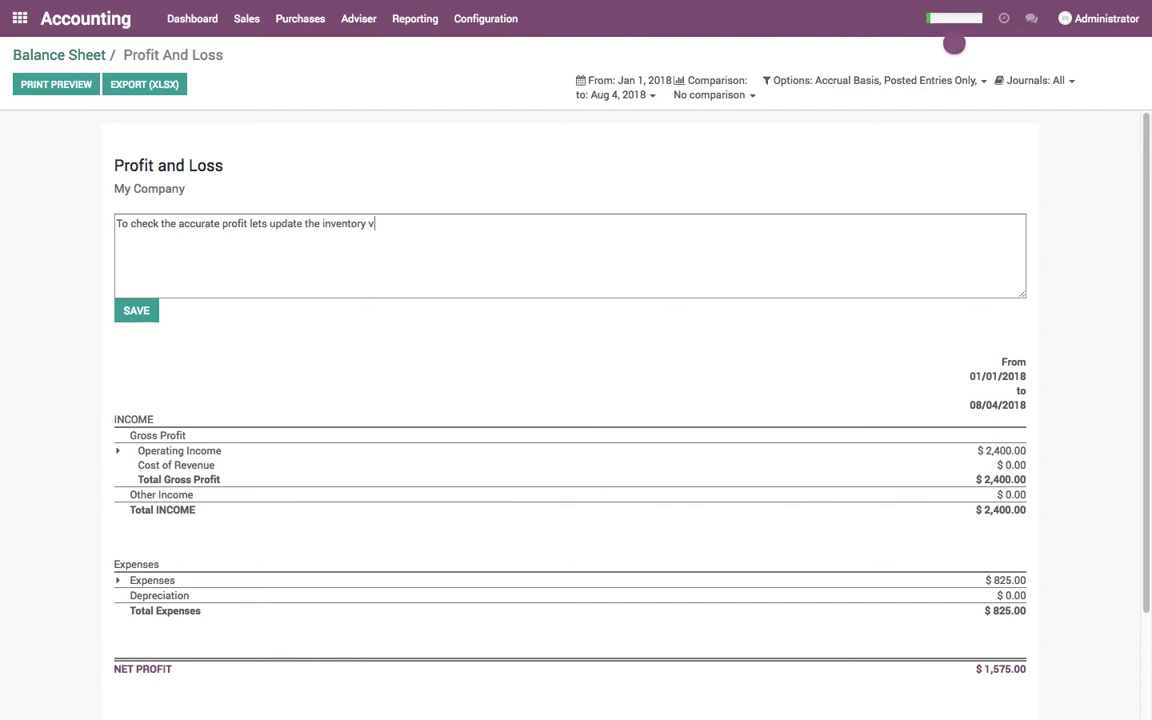
text(aluation anf )
text(g)
text(good)
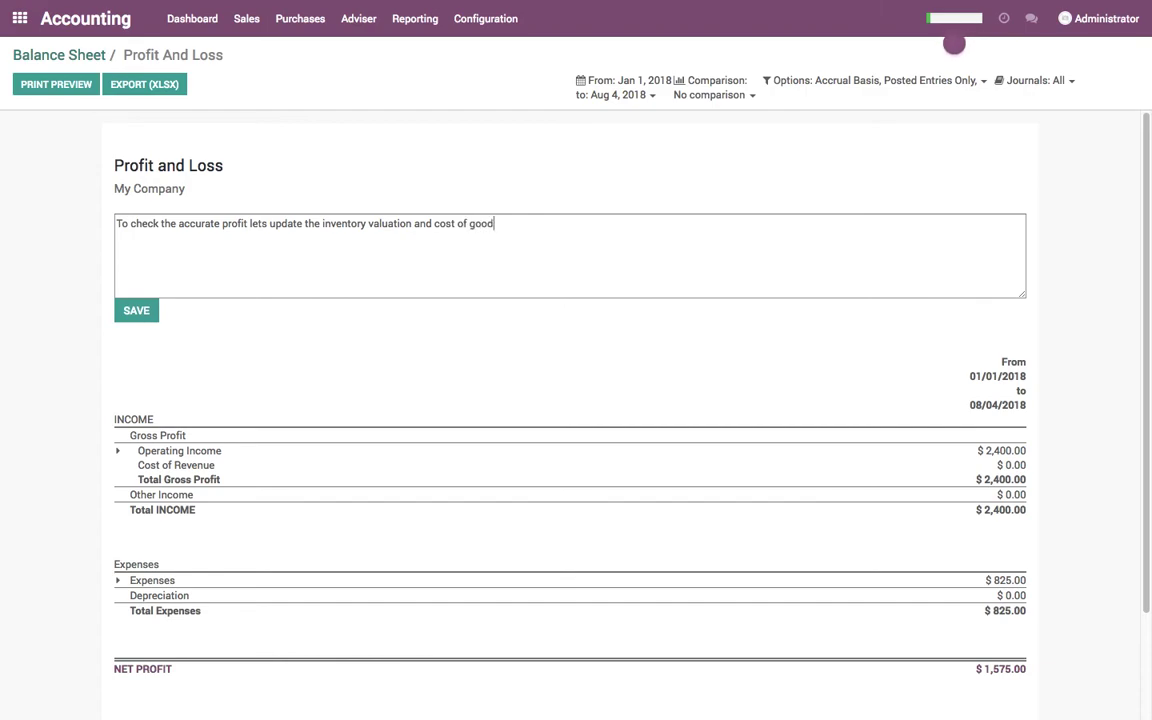
click(140, 311)
Create a new journal entry and assign it to the Stock Journal (USD)
click(358, 20)
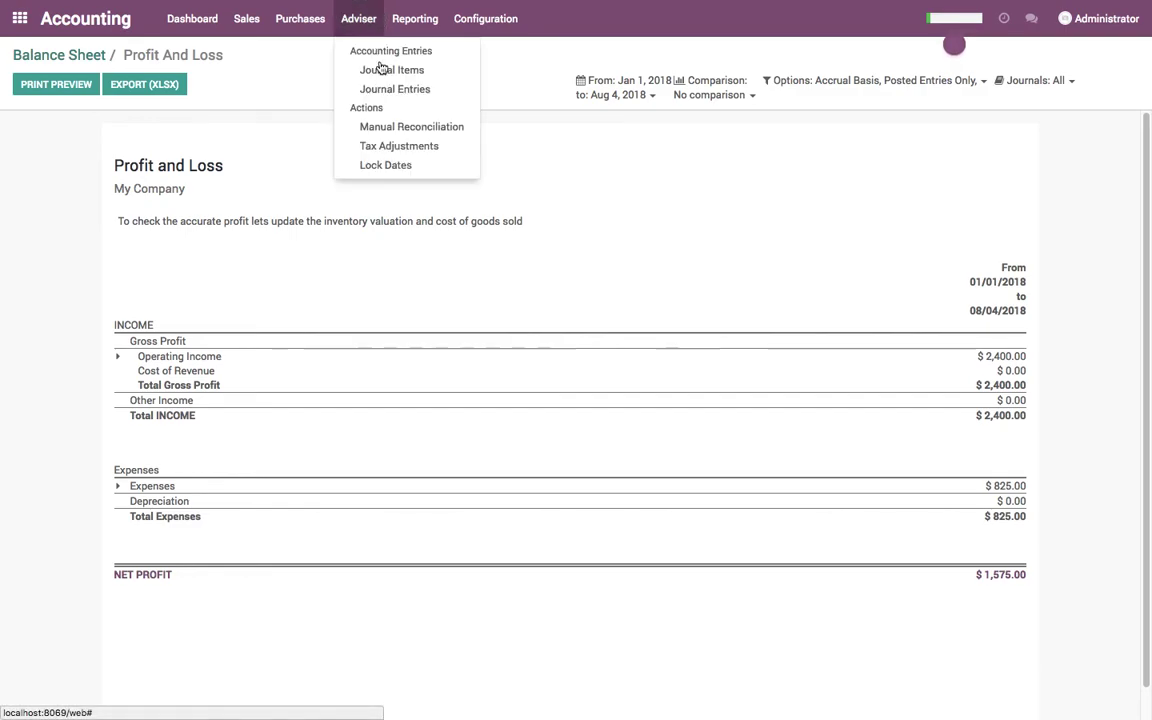
click(376, 89)
click(38, 85)
click(325, 237)
click(781, 224)
click(787, 298)
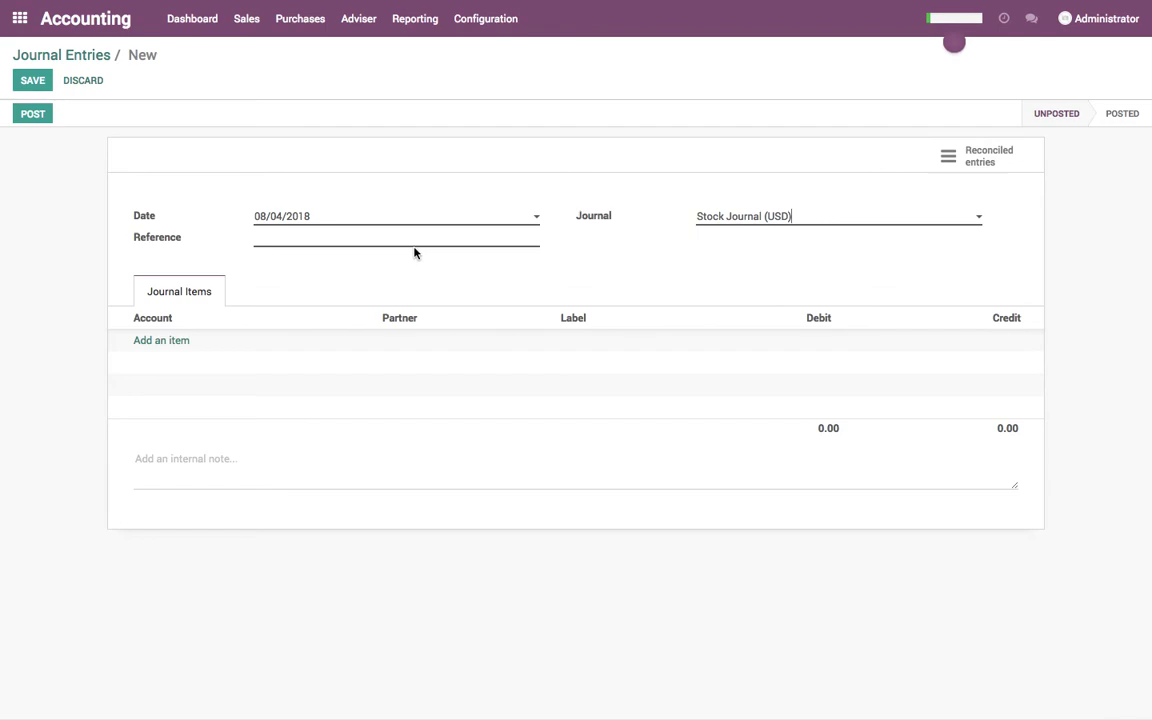
Add a journal item on the 101110 Stock Valuation Account with the label COGS and a credit of 825
click(177, 340)
text(val)
key(Return)
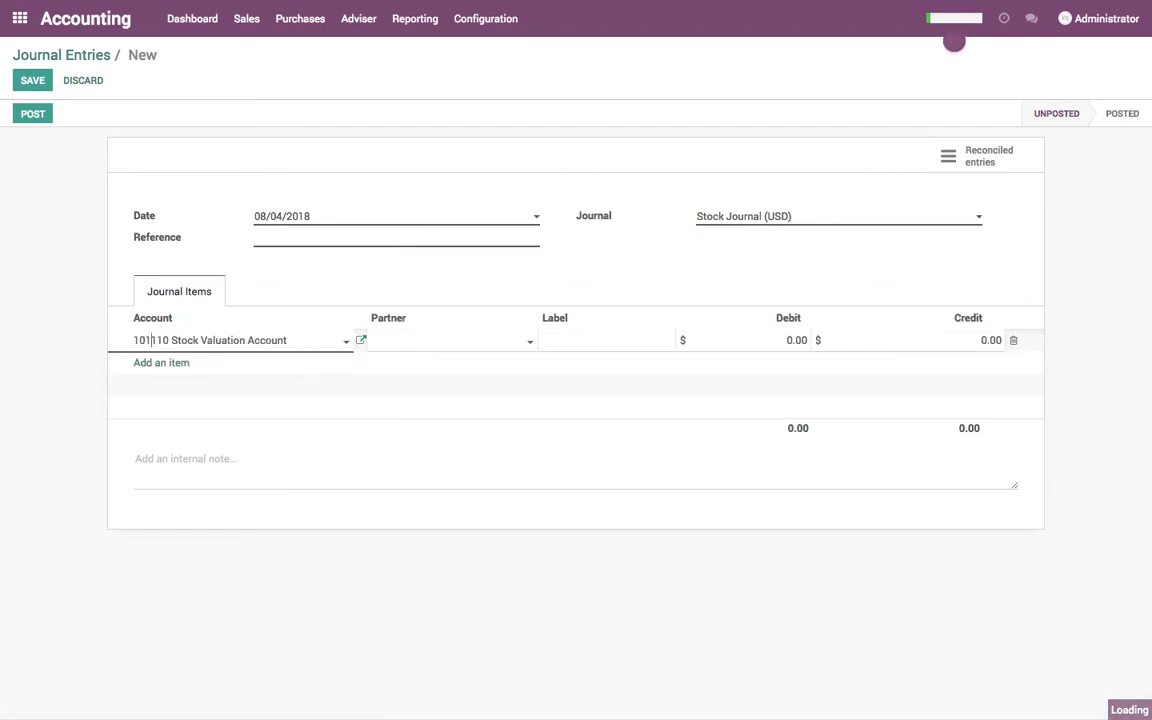
text(COGS)
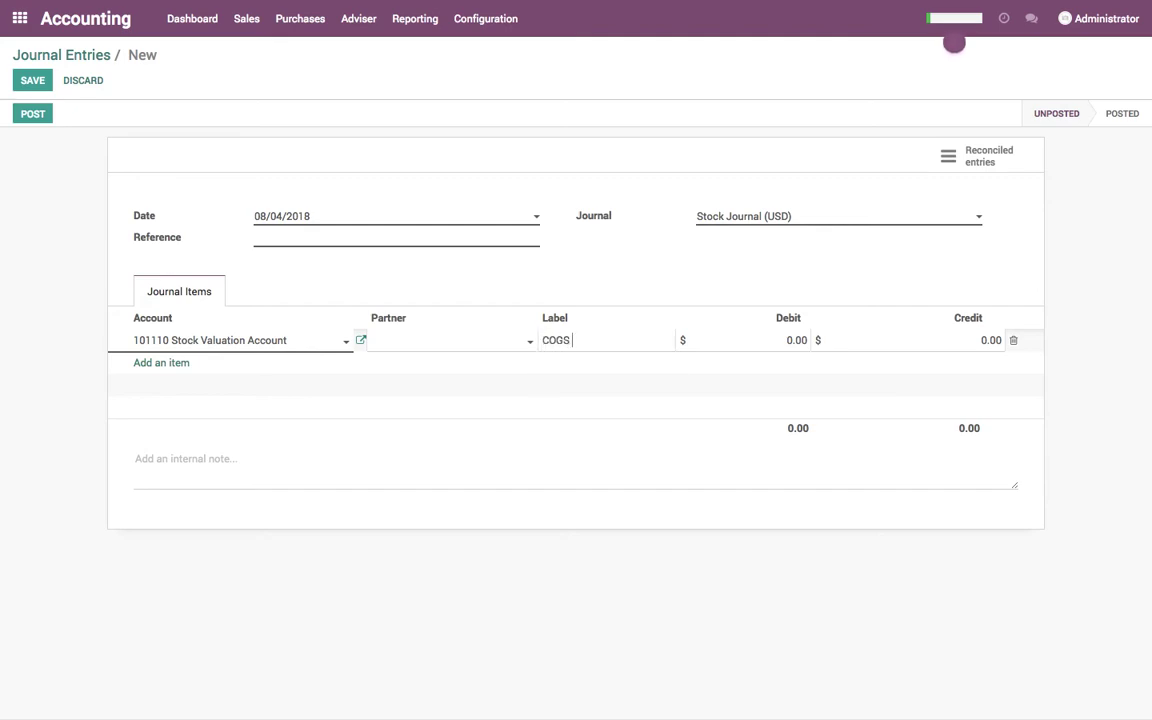
key(Tab)
key(Tab)
text(825)
key(Return)
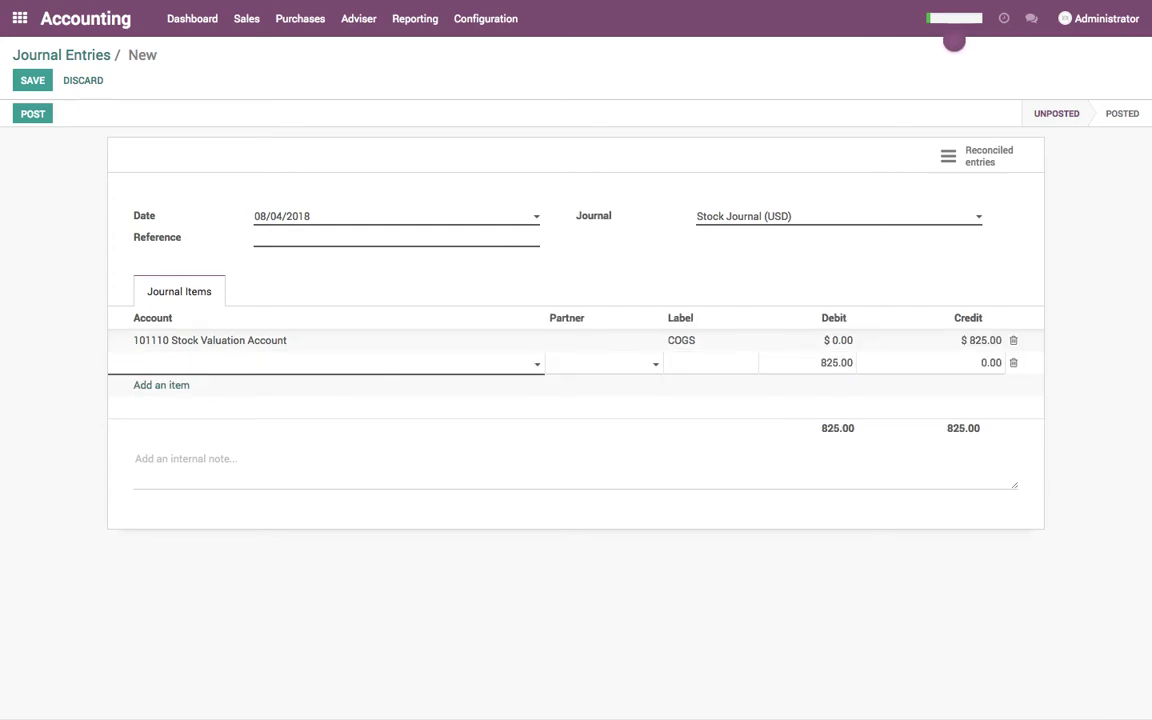
Complete the balancing 825 debit item with the 220000 Expenses account and the label COGS
text(Exp)
key(Down)
key(Return)
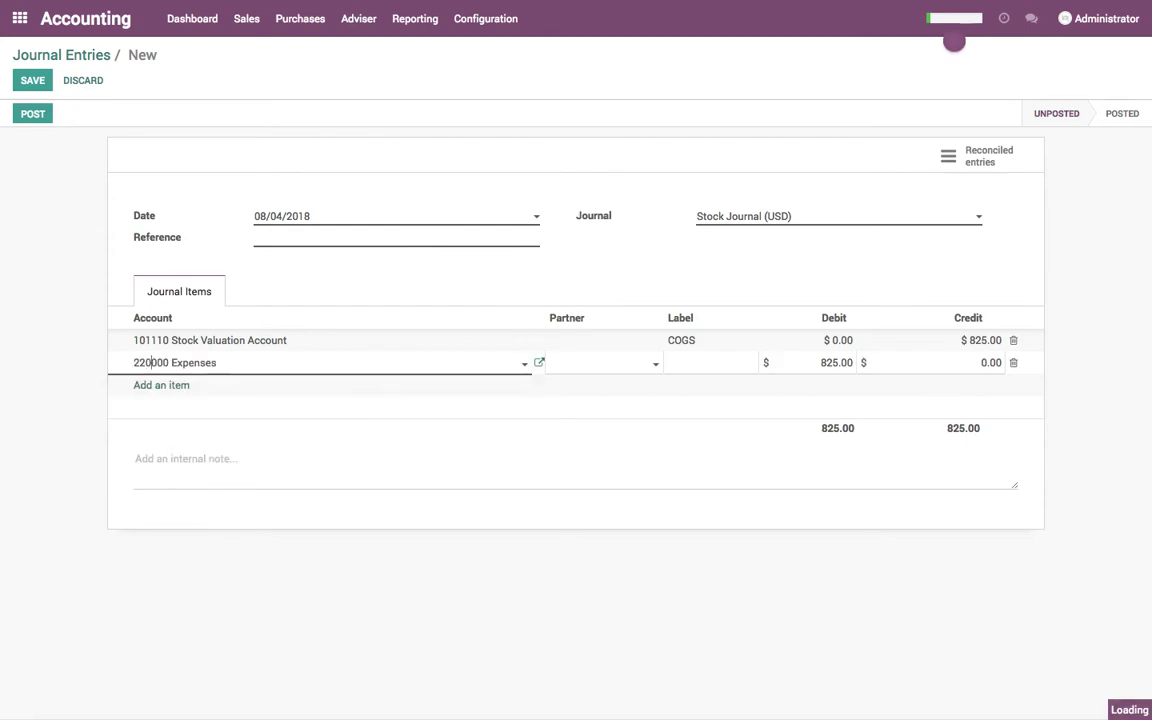
text(COGS)
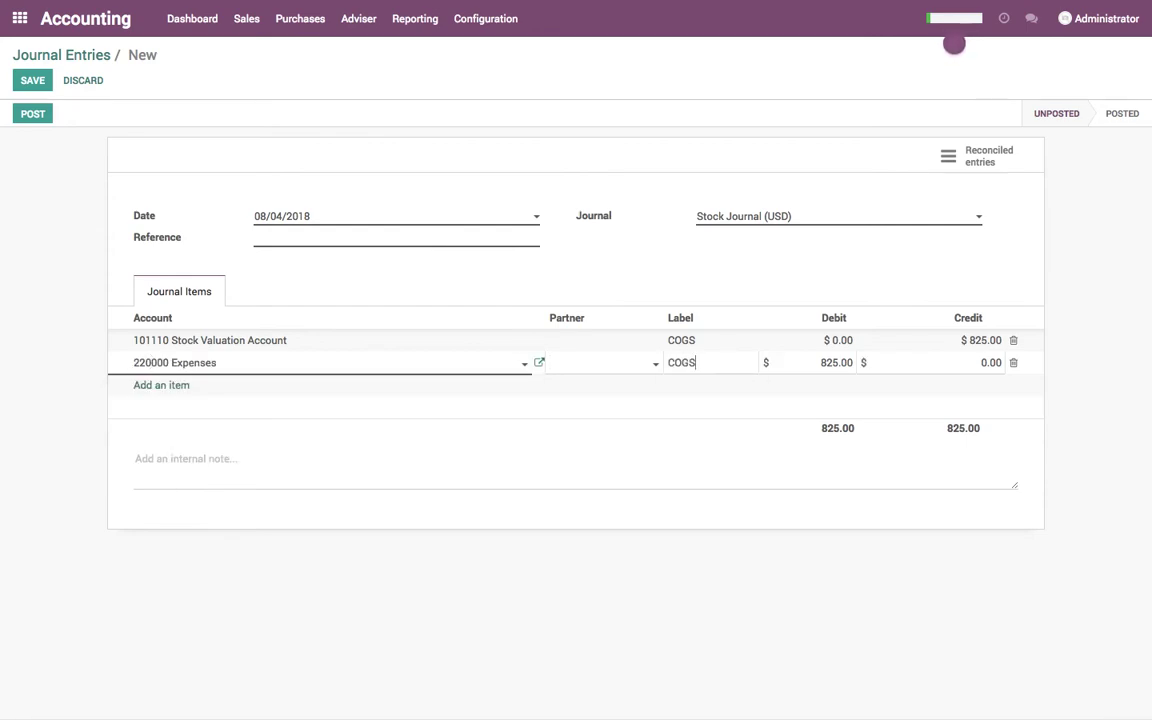
key(Tab)
click(224, 462)
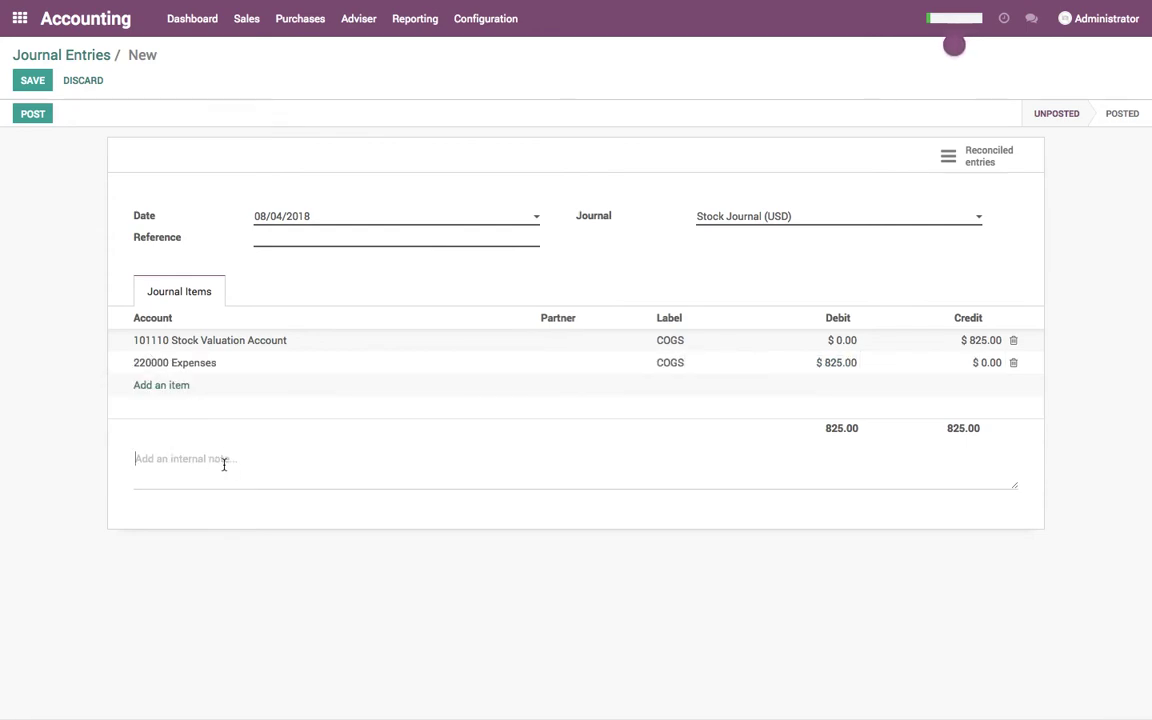
Add the internal note "to compute the cogs value = (value as per balance sheet - value as per inventory)" to the journal entry
text(to compute the cogs)
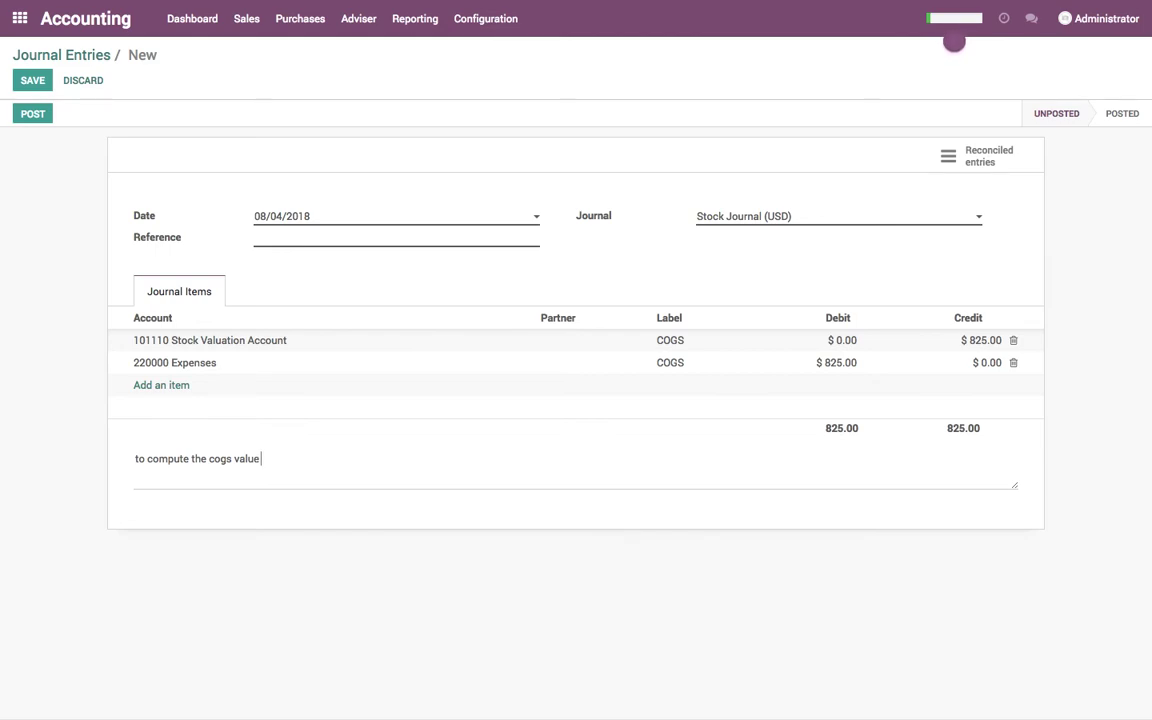
text(value as per balanesheet - value as per inventory))
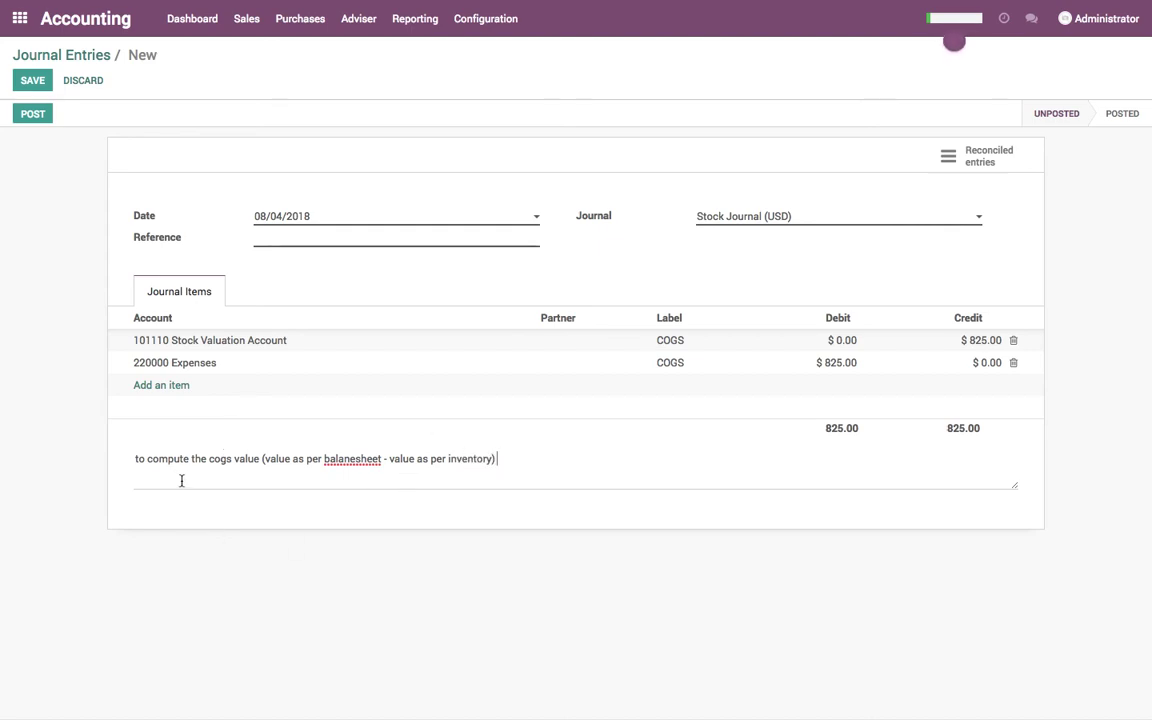
click(268, 461)
key(BackSpace)
text(v)
click(262, 458)
text(=)
click(366, 461)
click(368, 483)
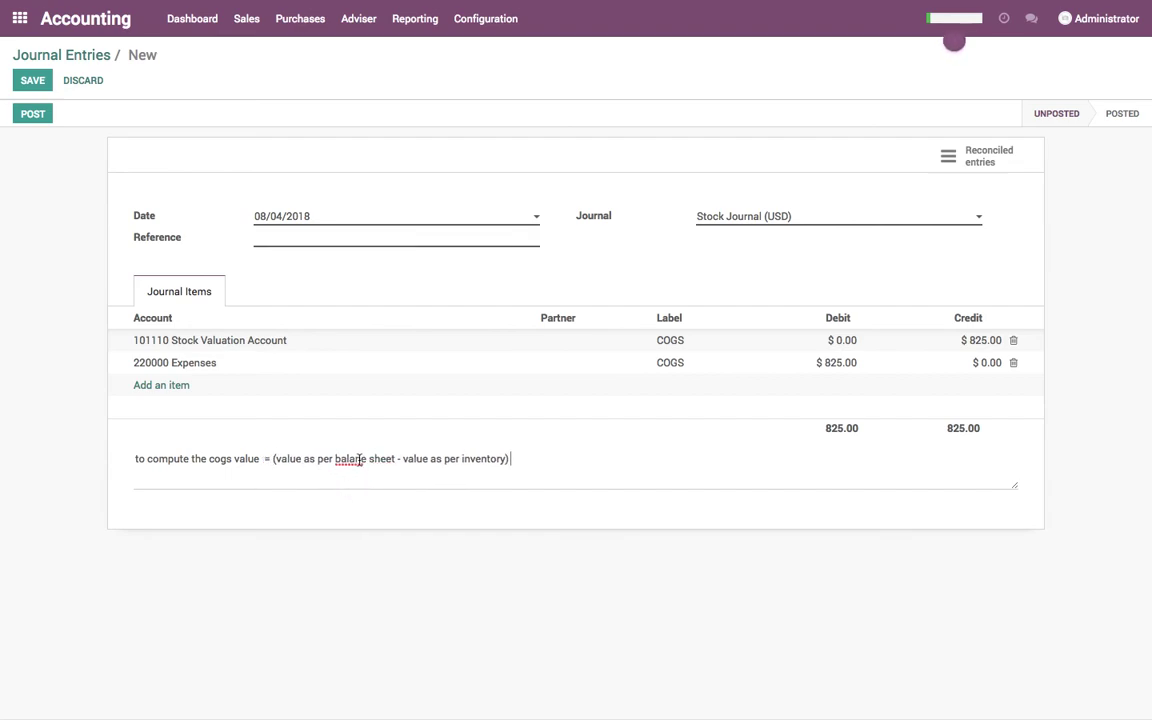
text(c)
click(378, 477)
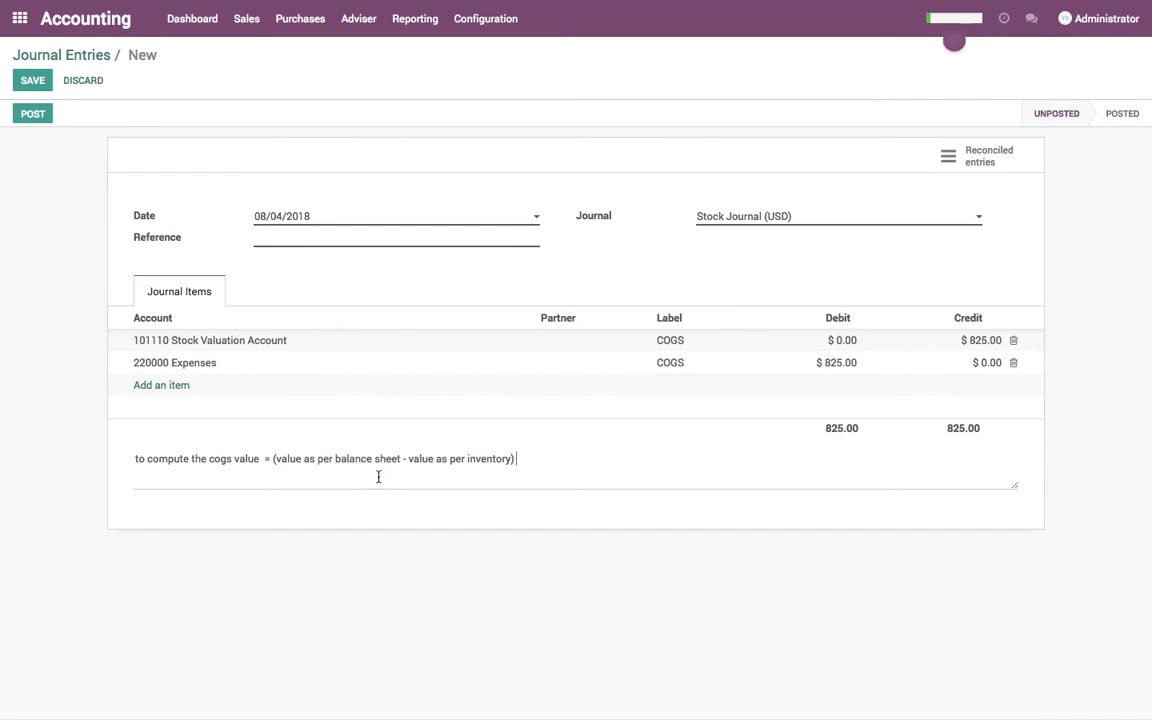
Enter "COGS/ weekly" as the journal entry's reference and post the saved entry
click(32, 80)
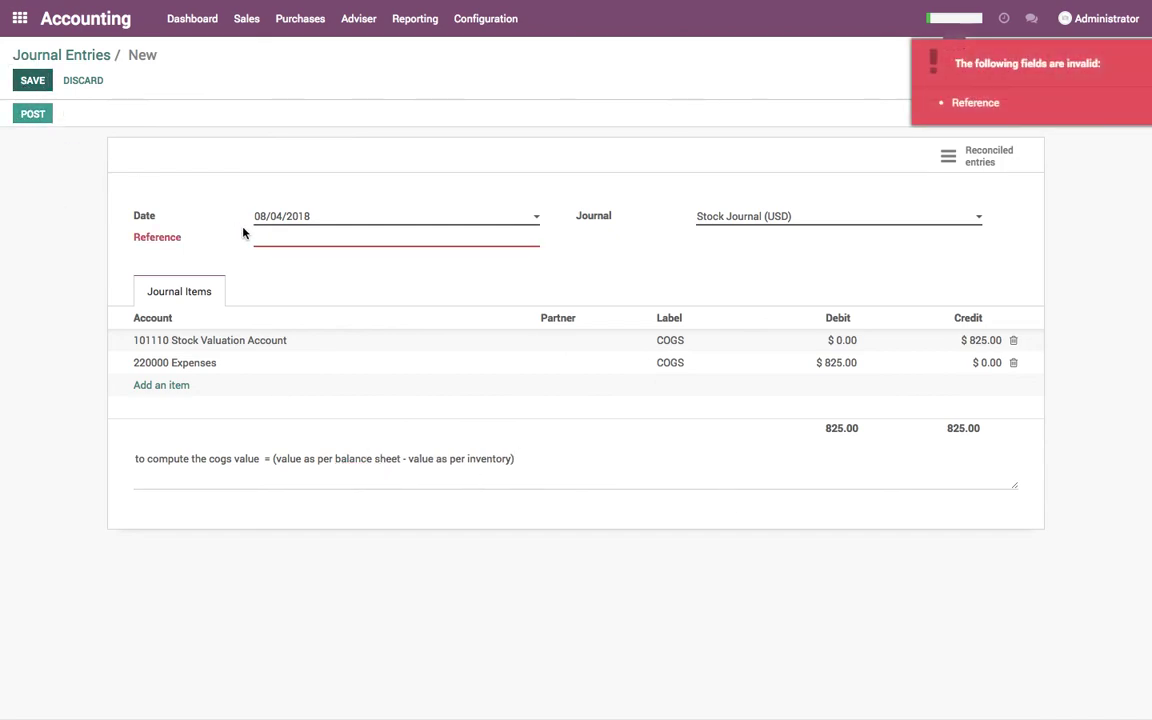
click(270, 248)
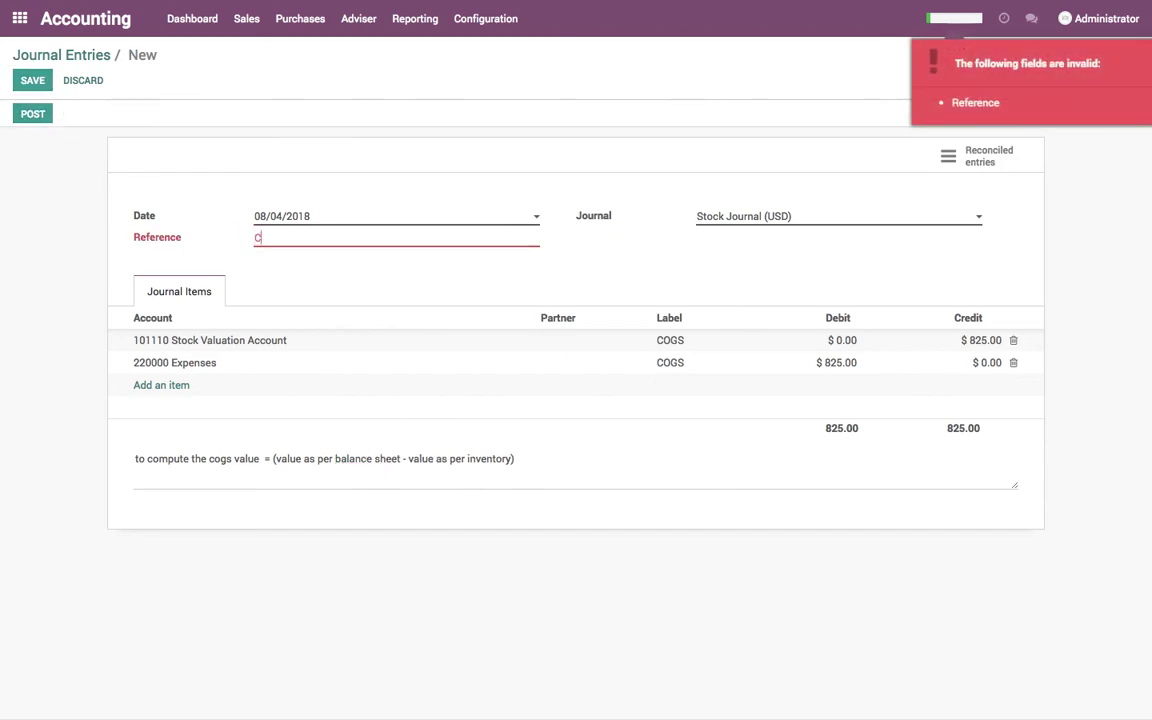
text(COGS/)
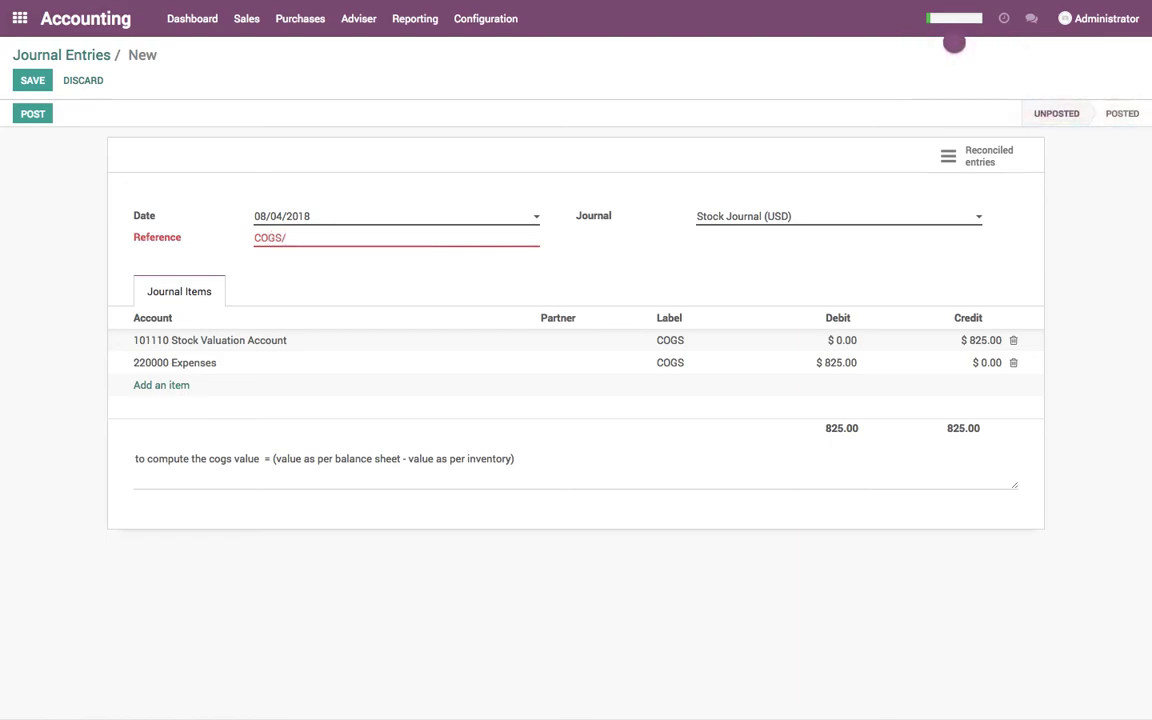
text( wEk)
text(ekly)
click(299, 239)
text(e)
click(32, 80)
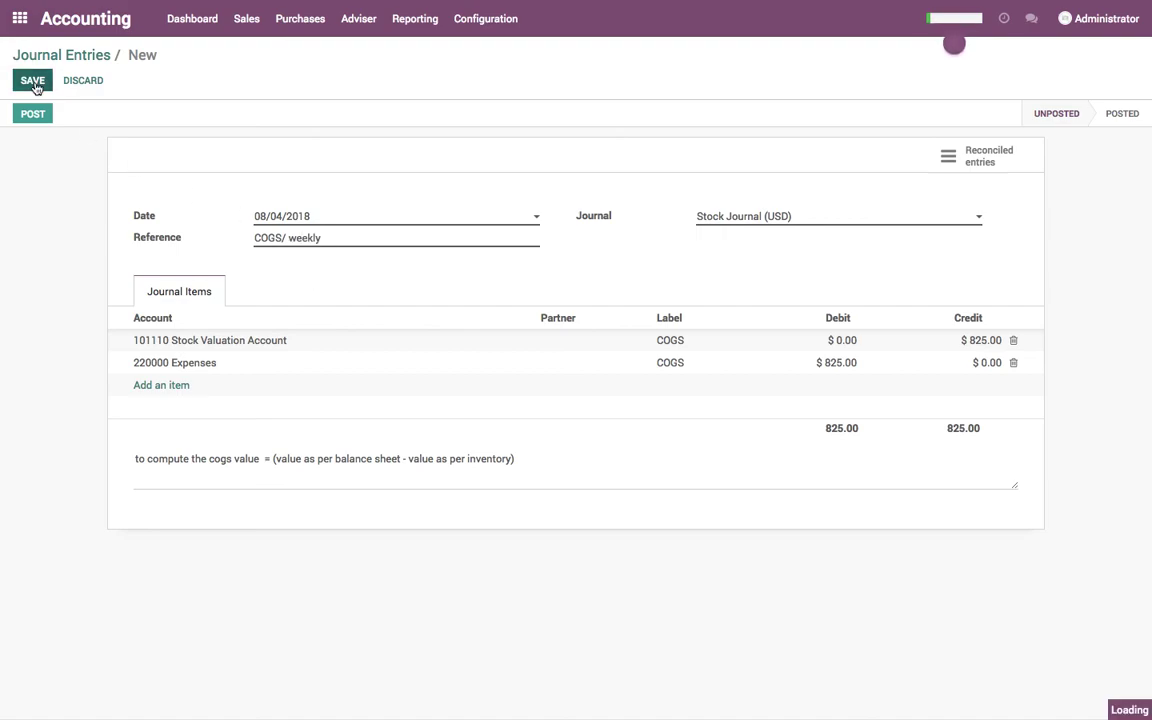
click(35, 121)
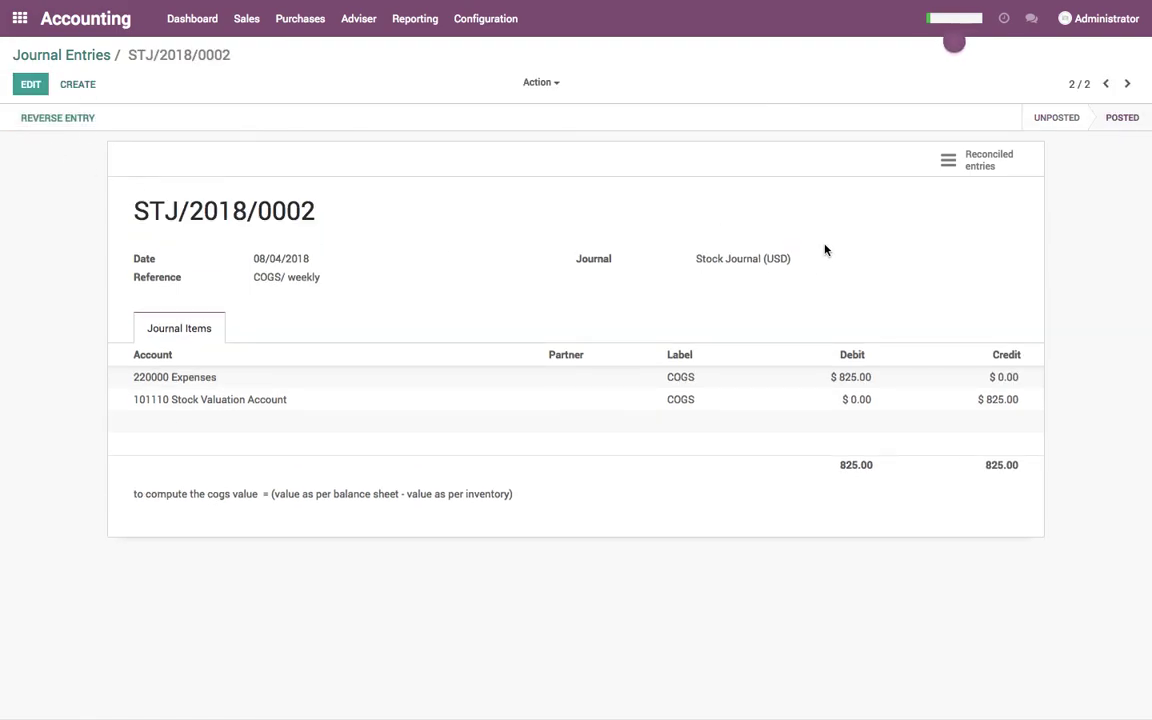
Open the Profit and Loss report and check the net profit
click(412, 26)
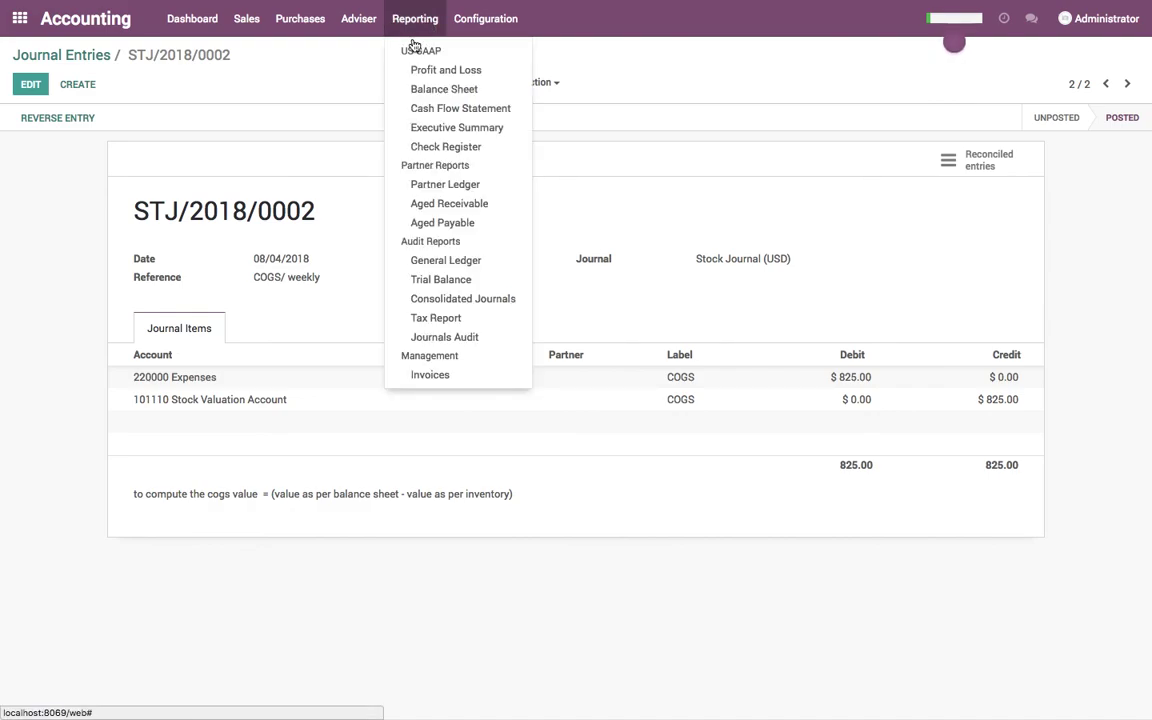
click(421, 75)
drag(992, 574, 1020, 573)
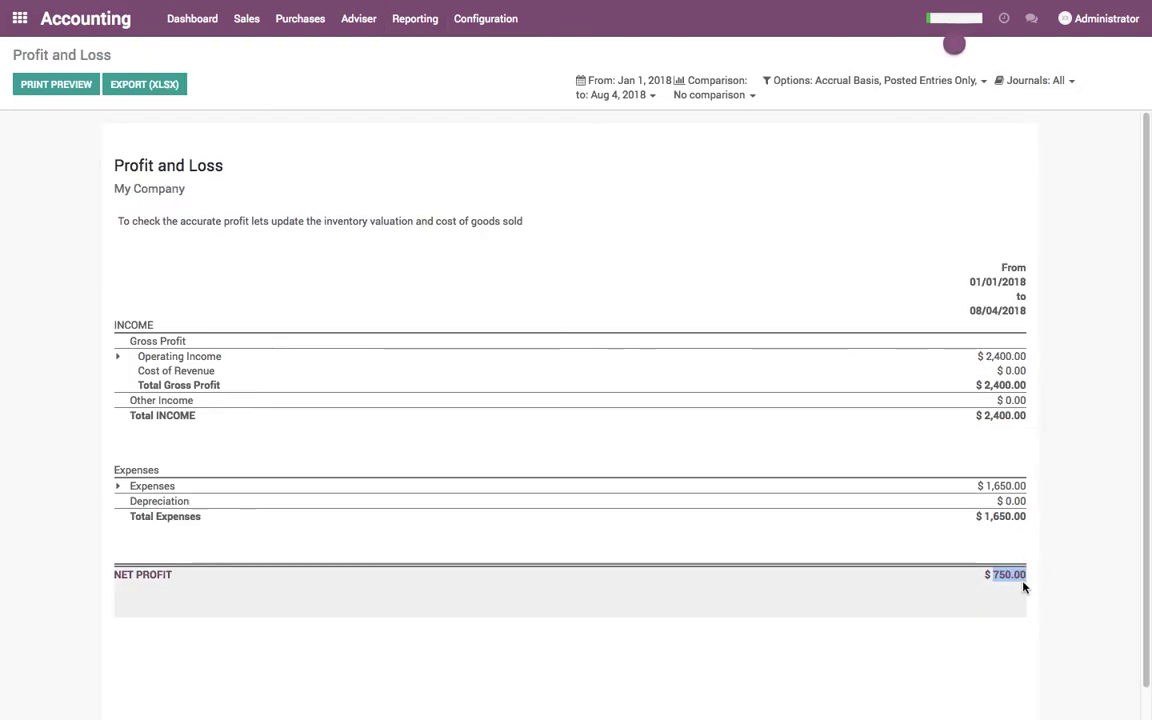
Review current assets, liabilities and unallocated earnings in the Balance Sheet, and trace Current Year Earnings to its Profit and Loss report
click(416, 24)
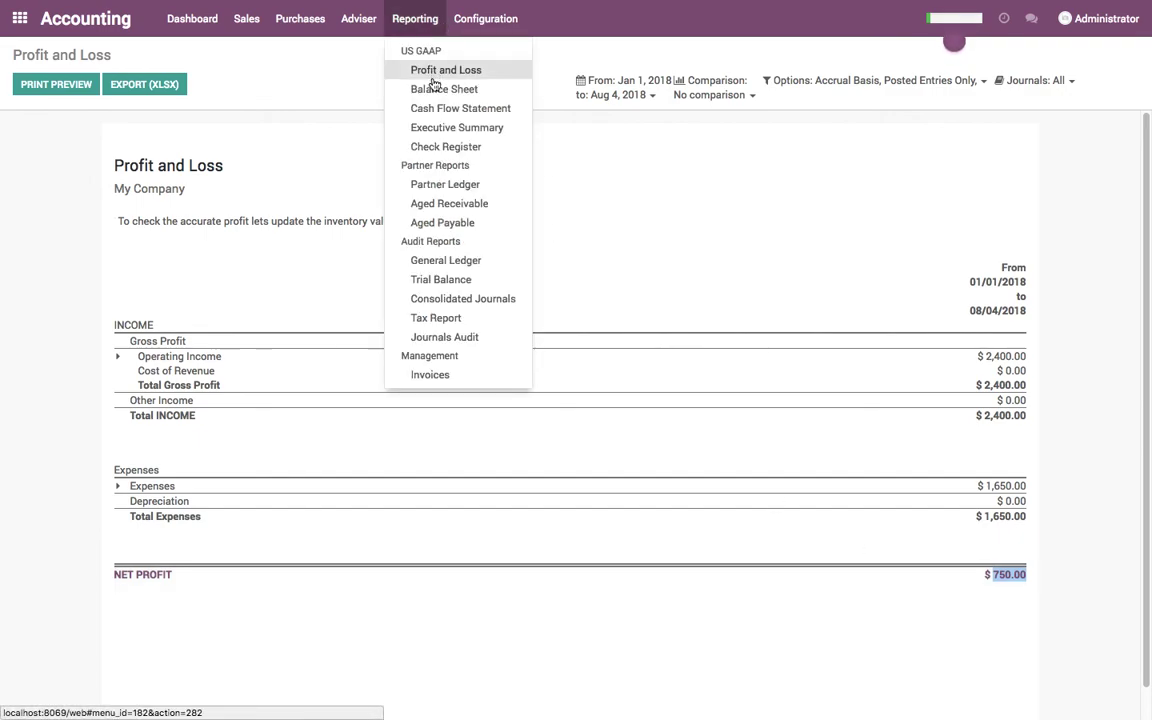
click(440, 90)
scroll(1056, 438, down, 3)
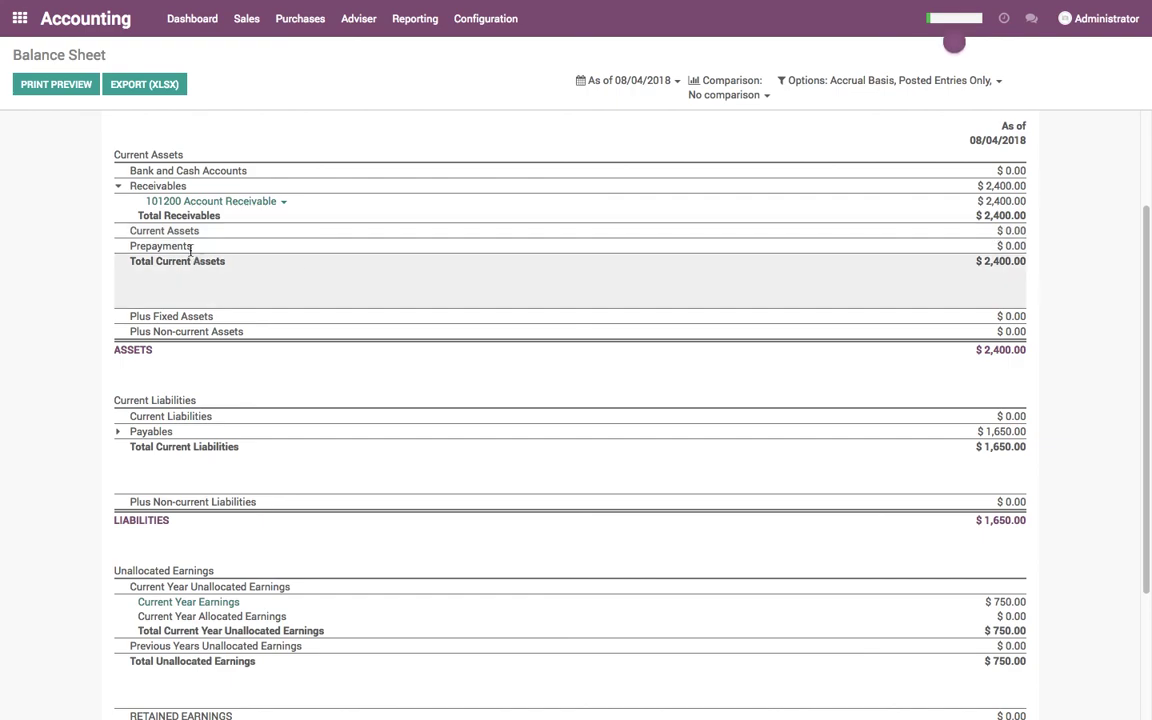
drag(969, 234, 641, 284)
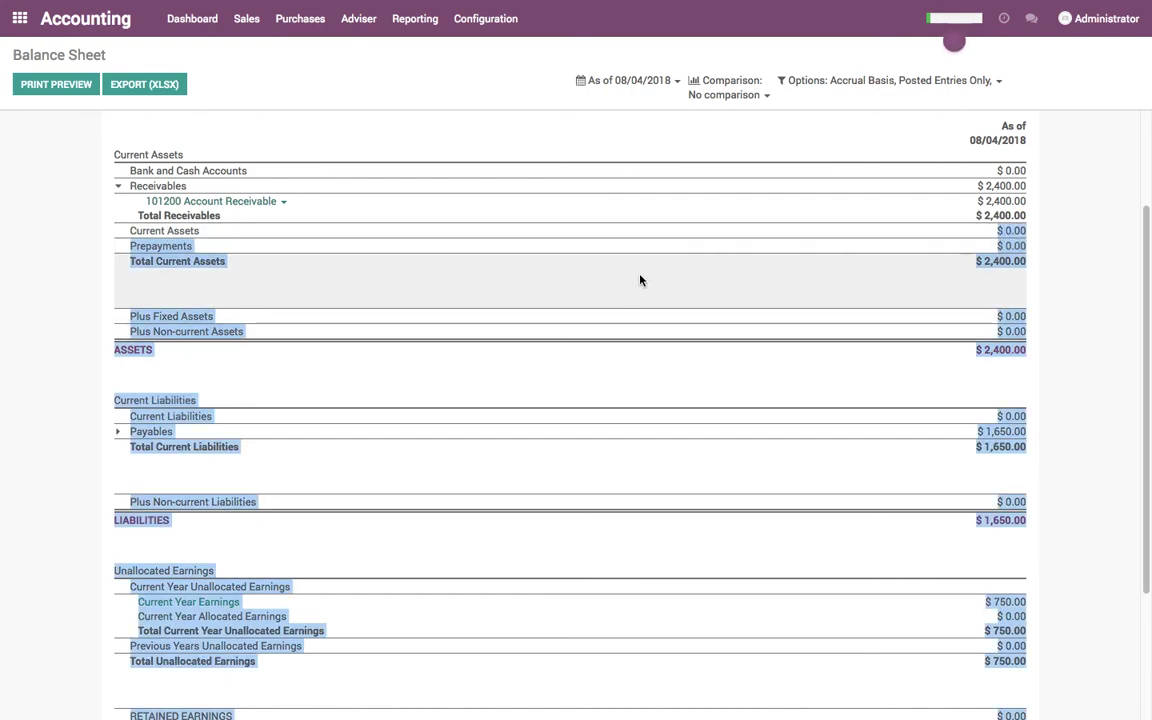
scroll(639, 276, up, 3)
scroll(640, 276, down, 7)
click(999, 515)
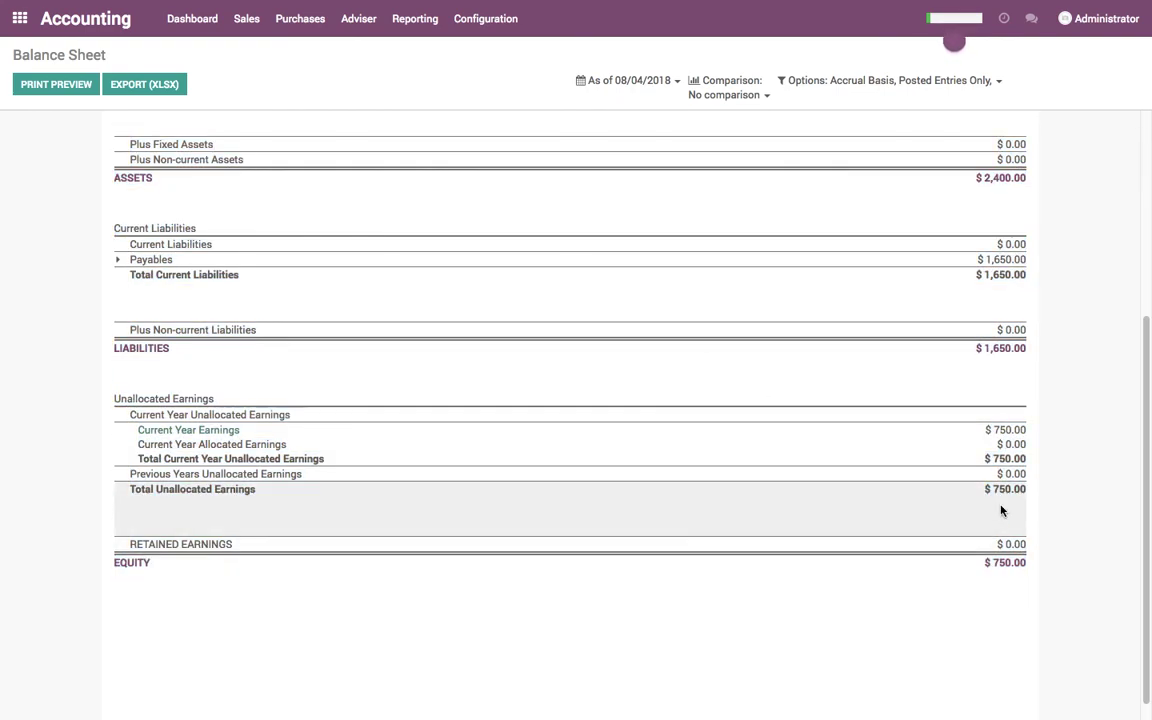
click(197, 434)
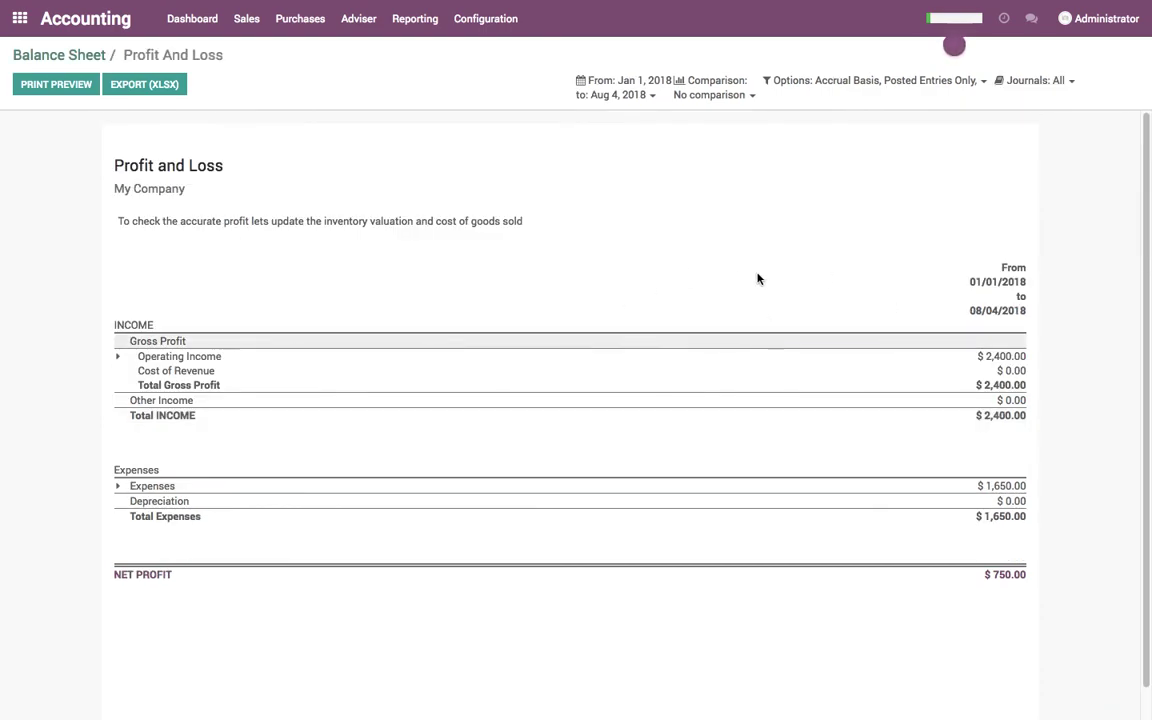